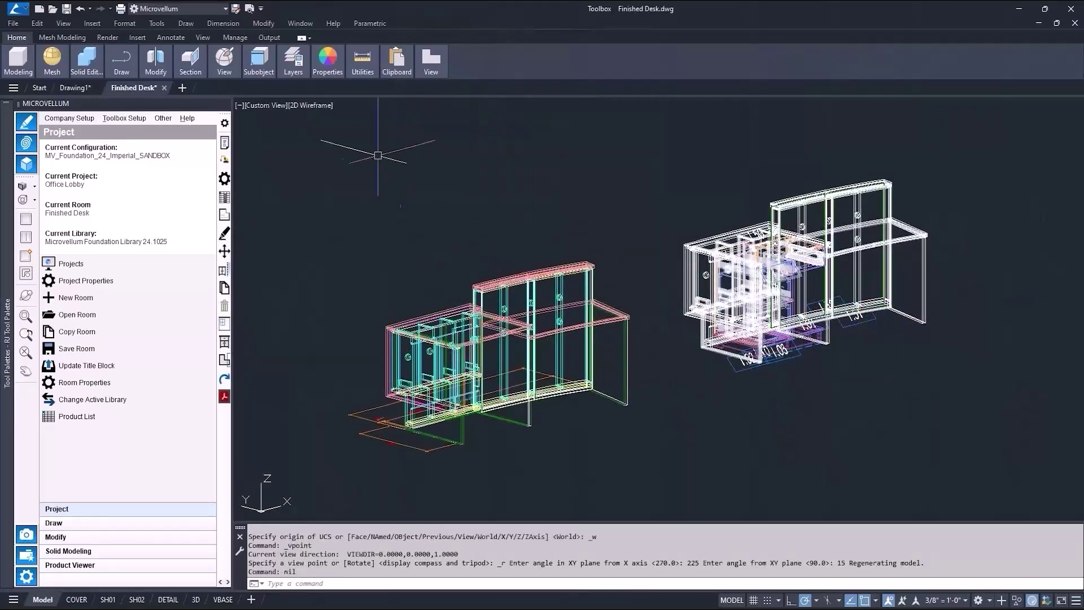
Change the finished desk view's visual style to Hidden.
left_click(310, 105)
left_click(372, 145)
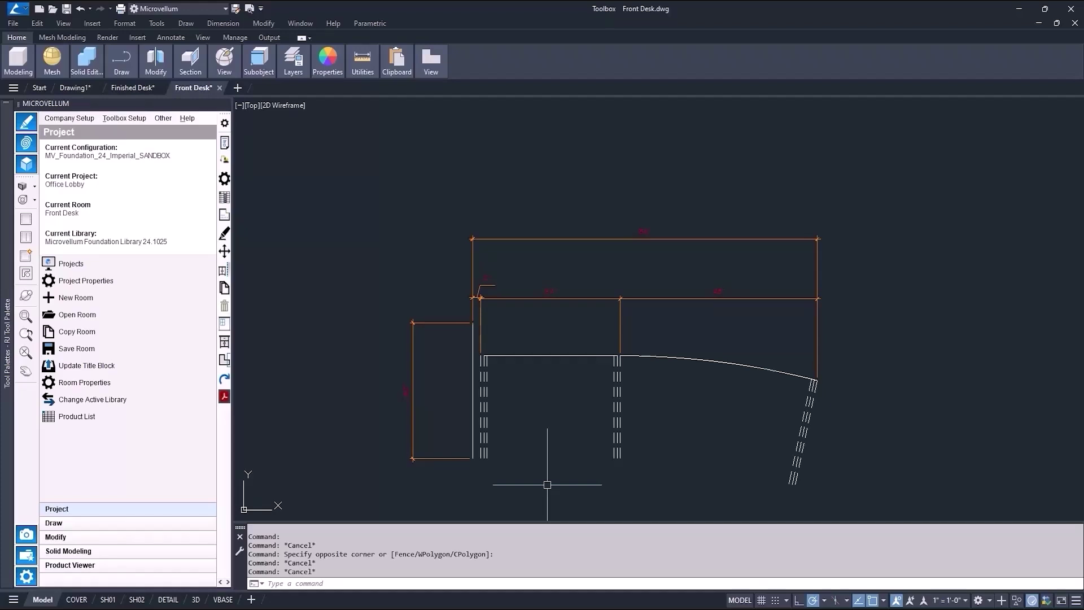
In the Front Desk drawing, highlight the side line, straight front line and curved line of the desk plan, then clear the selection.
left_click(473, 395)
left_click(587, 356)
left_click(648, 354)
scroll(543, 460, "up", 2)
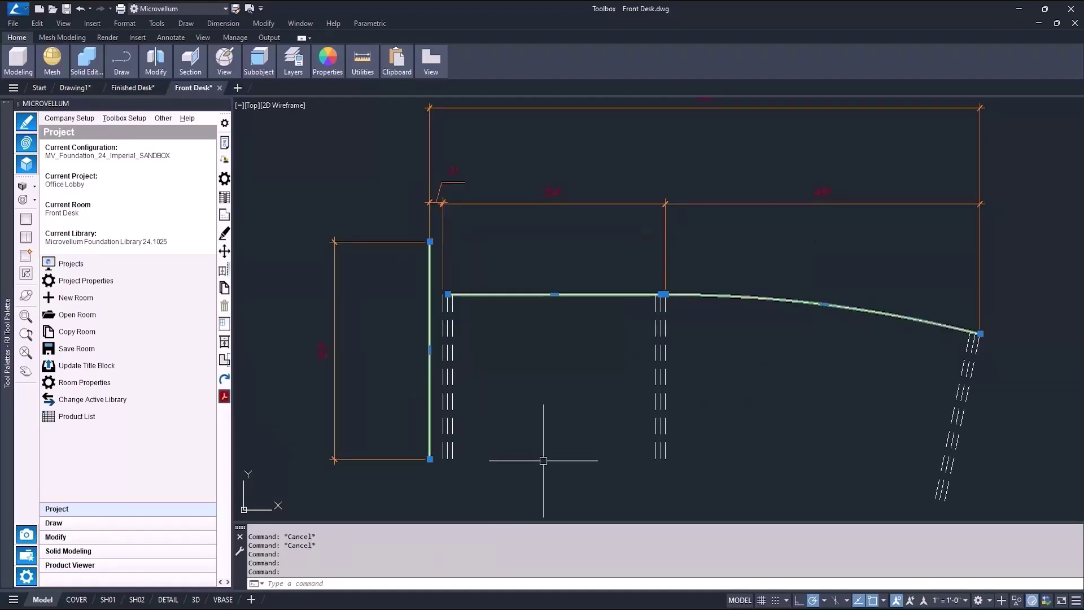
key("Escape")
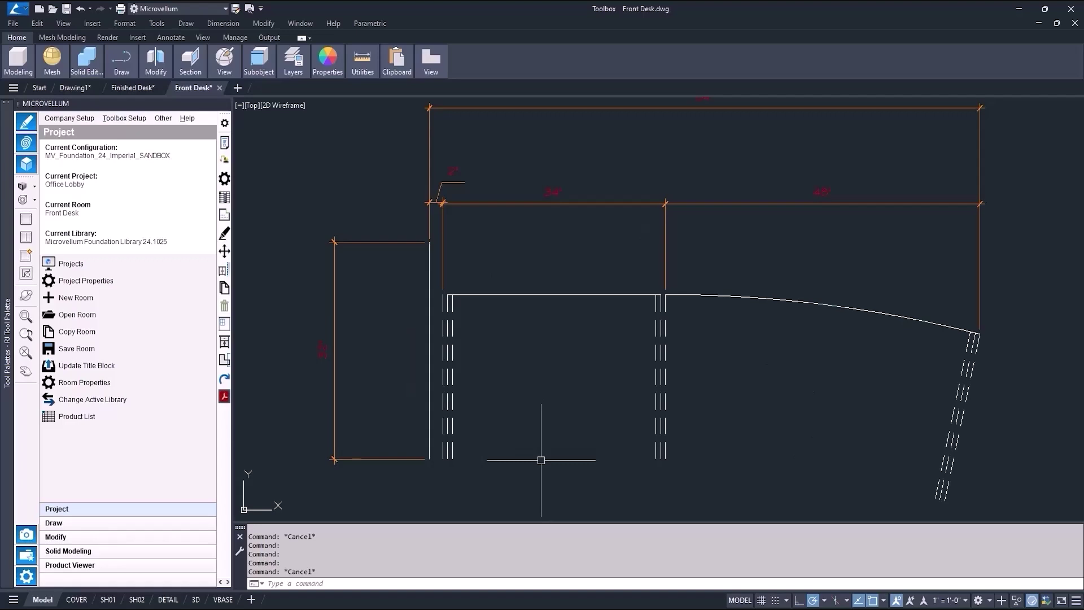
Examine the plant-on frame rib, attachment cleat and Section B rib drawings with their material notes.
scroll(566, 439, "down", 5)
middle_click_drag(461, 441, 711, 419)
scroll(458, 415, "up", 6)
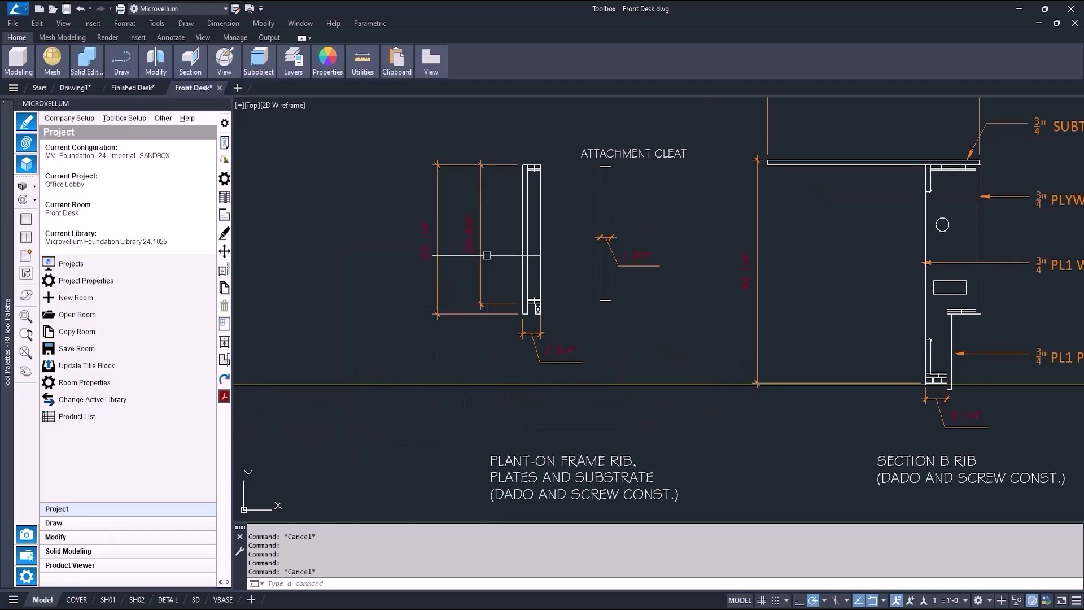
middle_click_drag(776, 324, 474, 356)
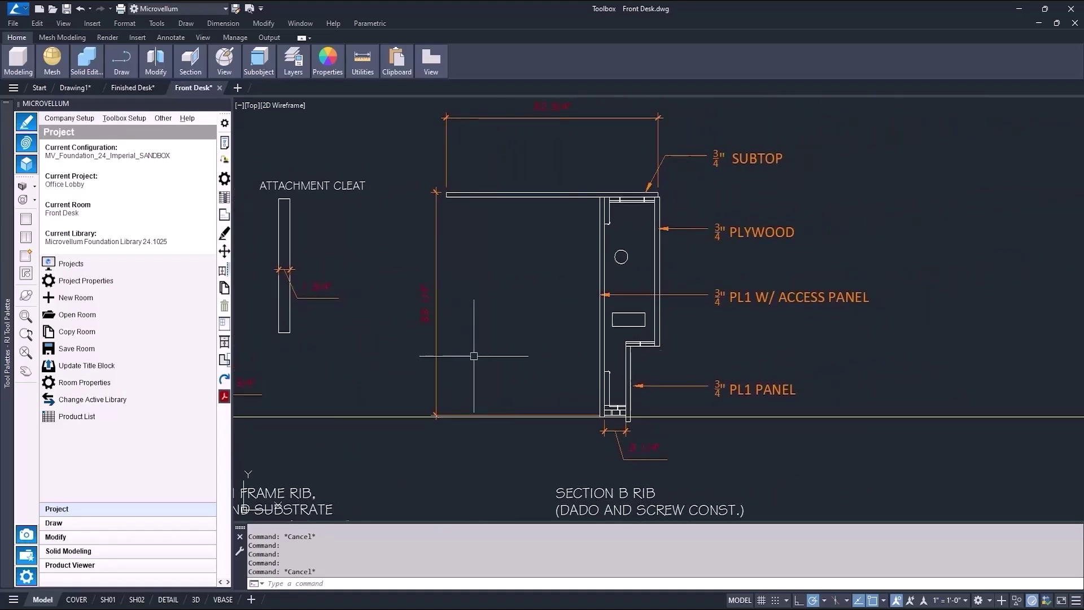
scroll(638, 361, "up", 2)
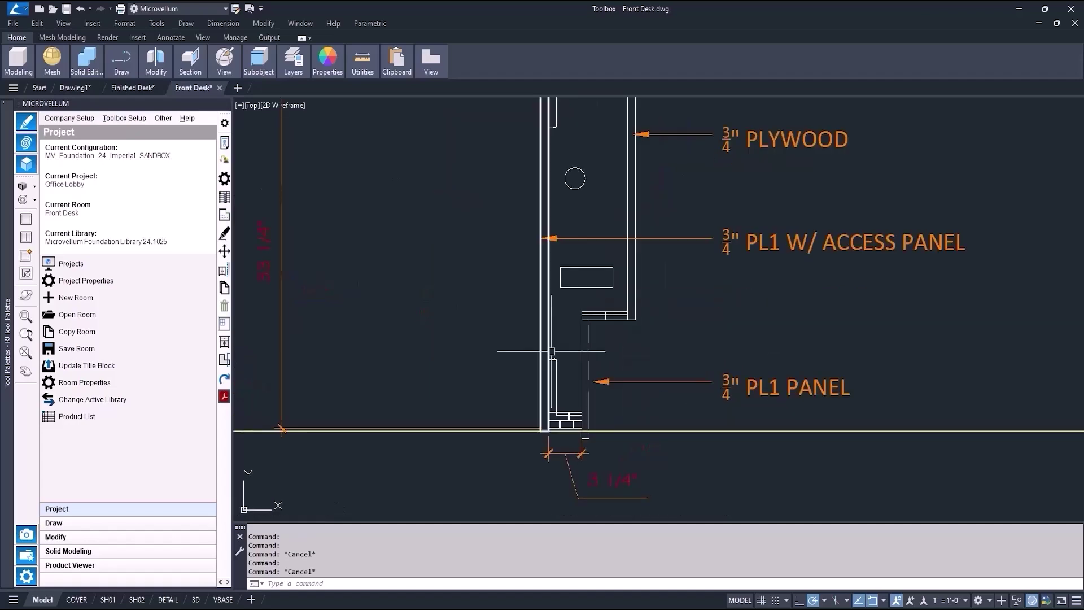
scroll(486, 384, "down", 2)
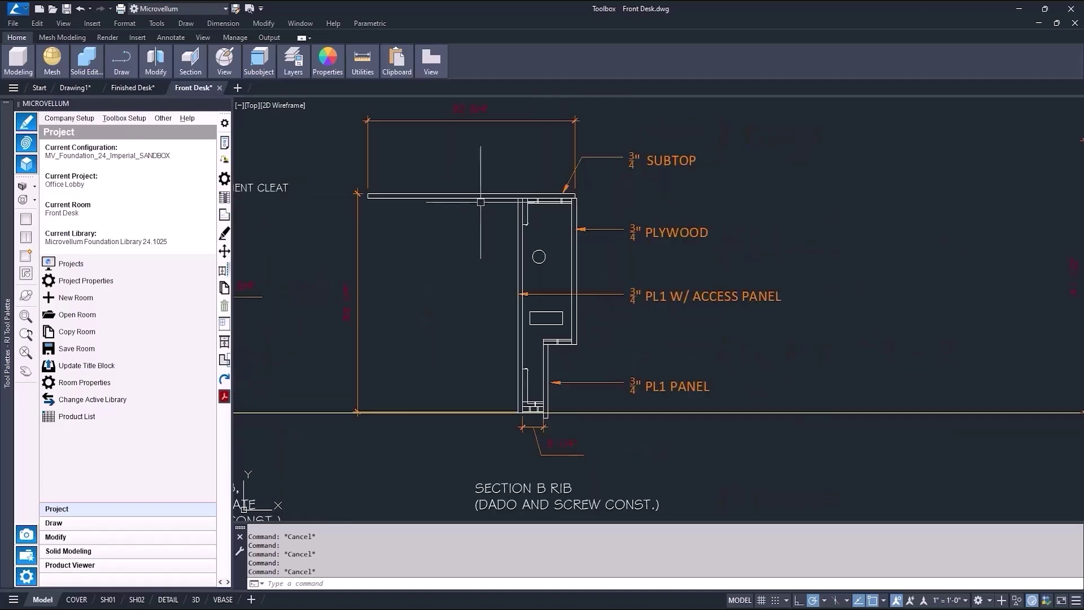
Examine the Section C rib, plates and skins drawing, including the pre-drilled top plate and removable bottom plate.
scroll(480, 202, "down", 1)
middle_click_drag(968, 357, 552, 369)
scroll(613, 374, "up", 1)
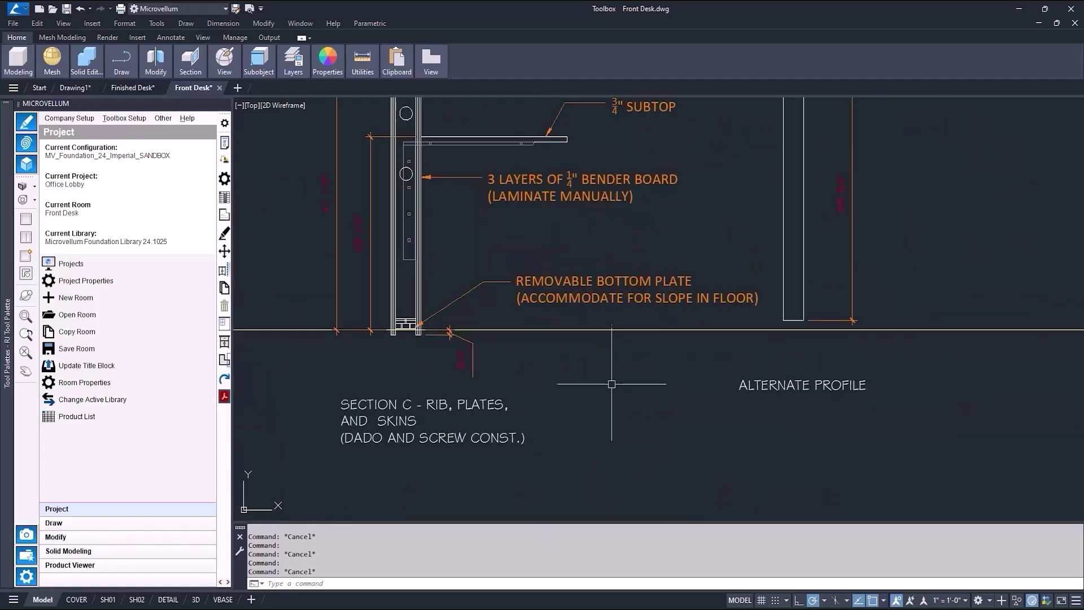
middle_click_drag(611, 386, 713, 500)
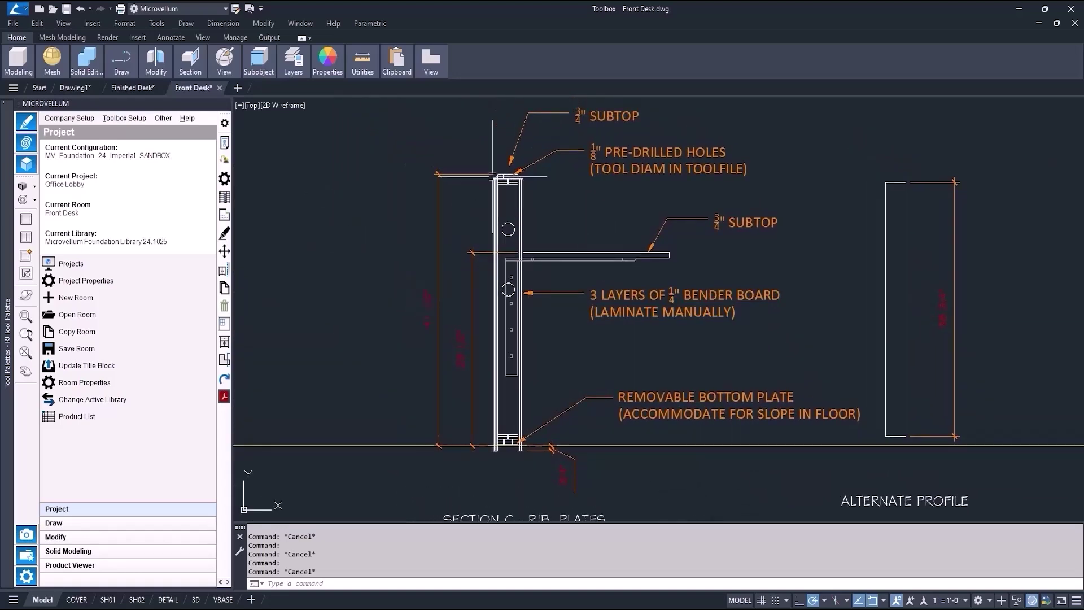
scroll(530, 197, "up", 6)
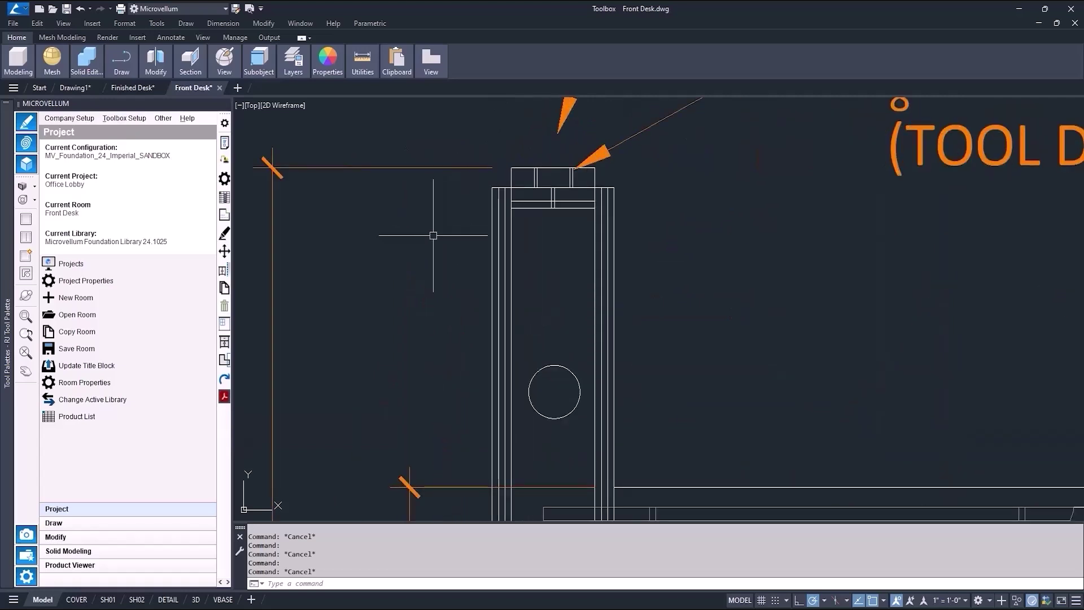
scroll(433, 235, "down", 6)
middle_click_drag(528, 430, 527, 398)
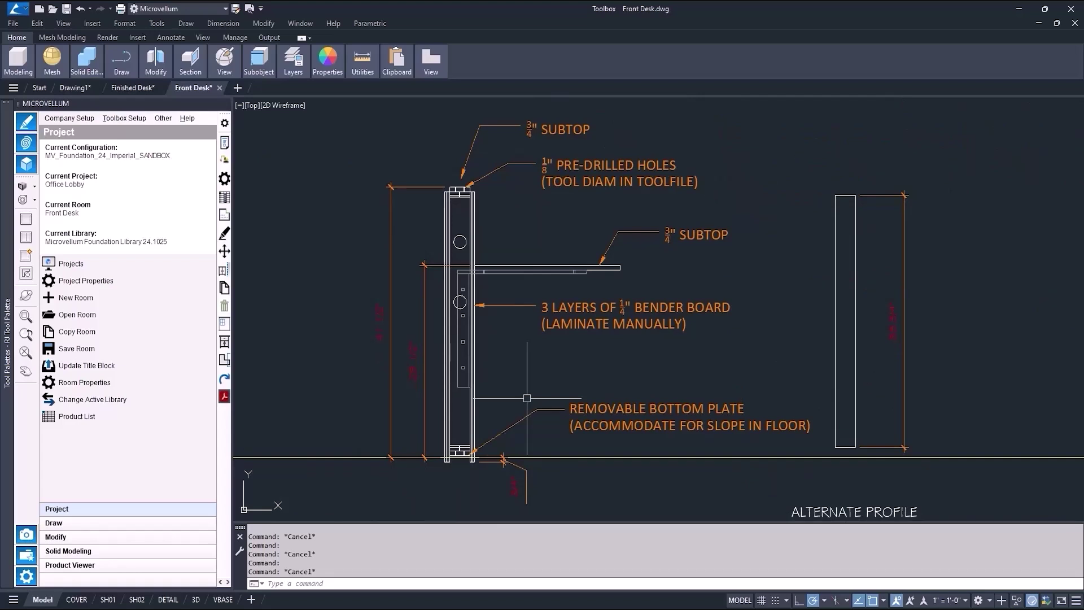
Review the desk's side elevations and cabinet section inside the framed drawing area.
scroll(290, 396, "up", 5)
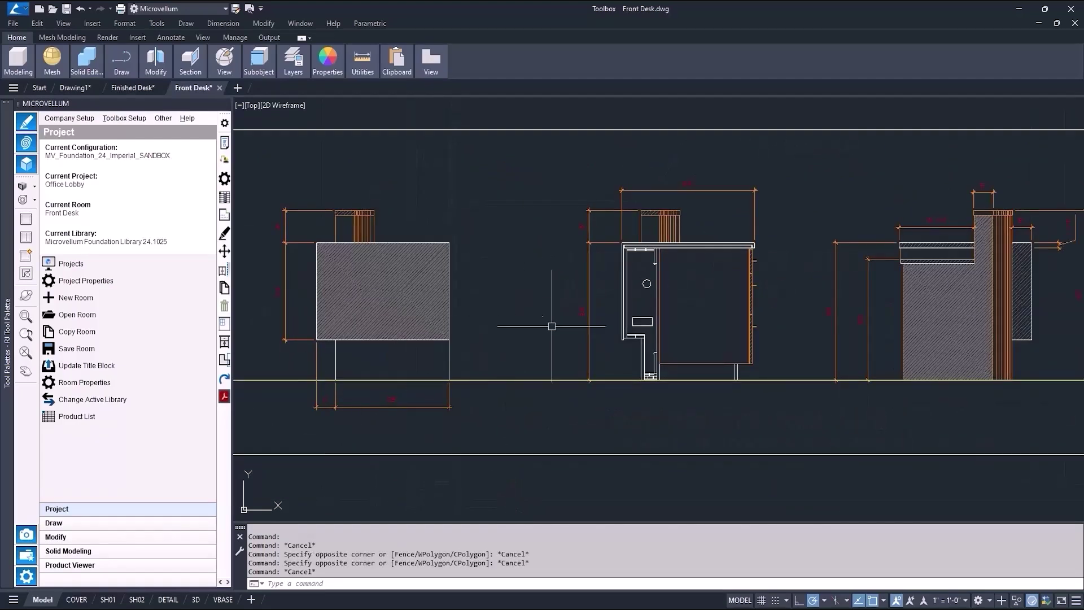
middle_click_drag(854, 329, 511, 333)
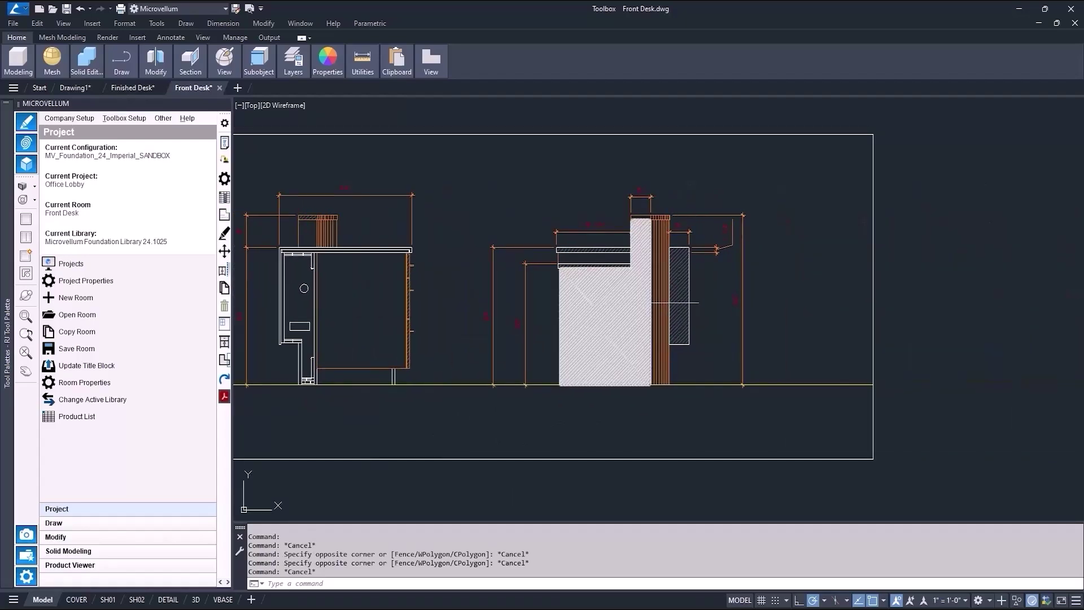
scroll(674, 302, "down", 2)
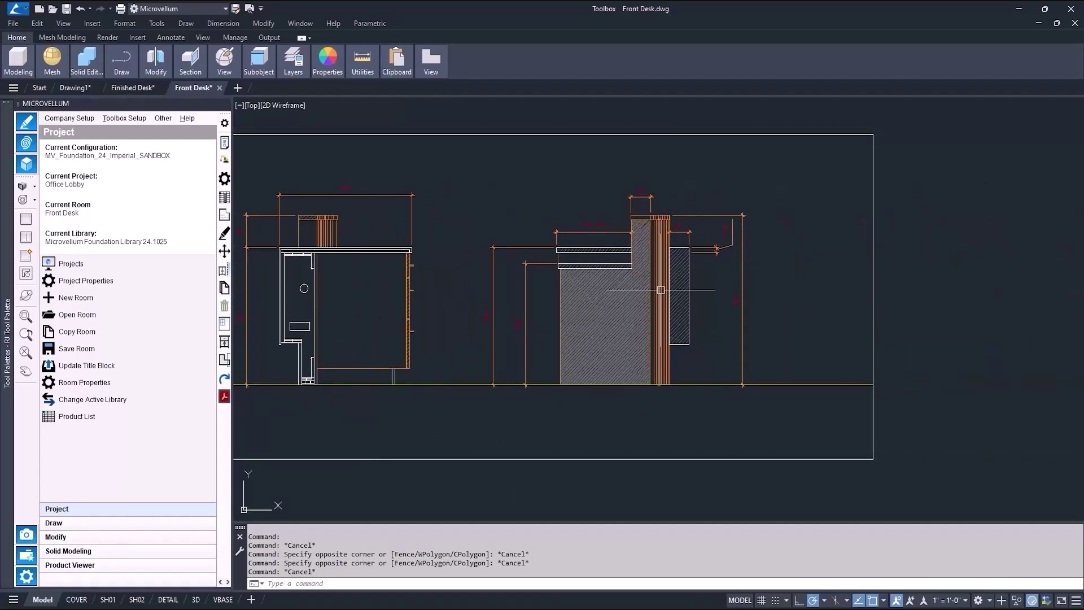
scroll(798, 214, "down", 1)
scroll(798, 214, "down", 1)
middle_click(798, 213)
middle_click(798, 214)
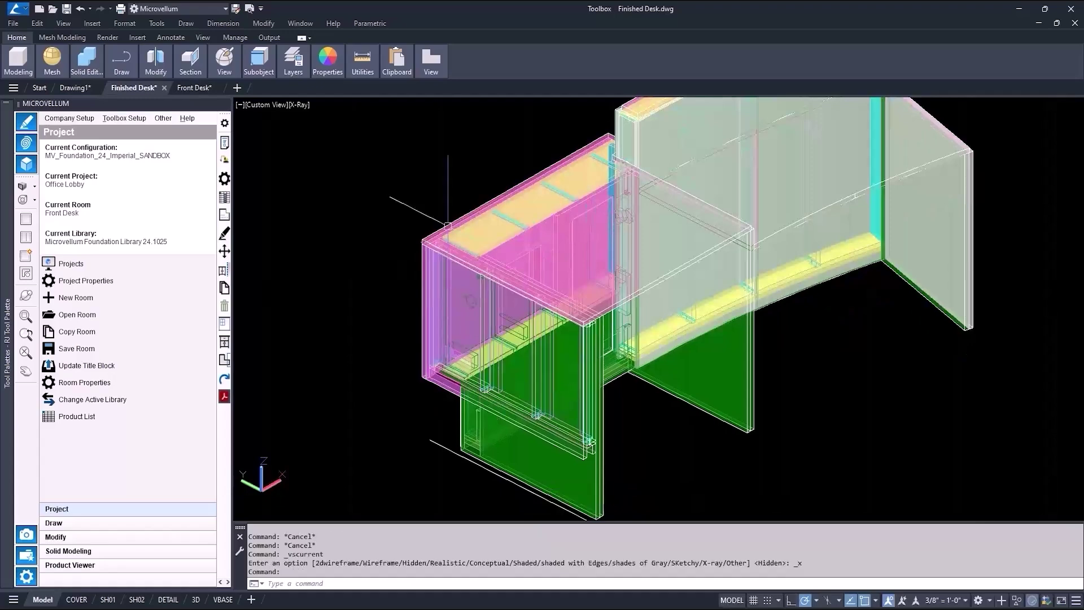
In the Finished Desk drawing, examine the isolated plant-on frame's ribs, plates and joint details in 3D.
scroll(406, 348, "up", 1)
scroll(411, 338, "up", 1)
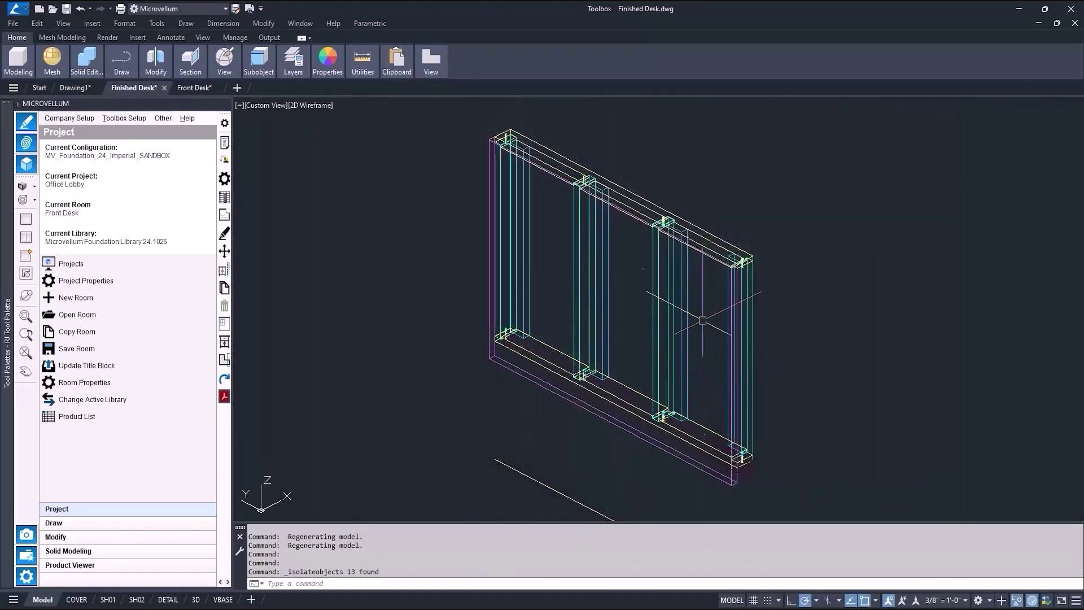
scroll(668, 218, "up", 1)
scroll(667, 216, "up", 1)
scroll(581, 338, "up", 2)
scroll(481, 244, "up", 2)
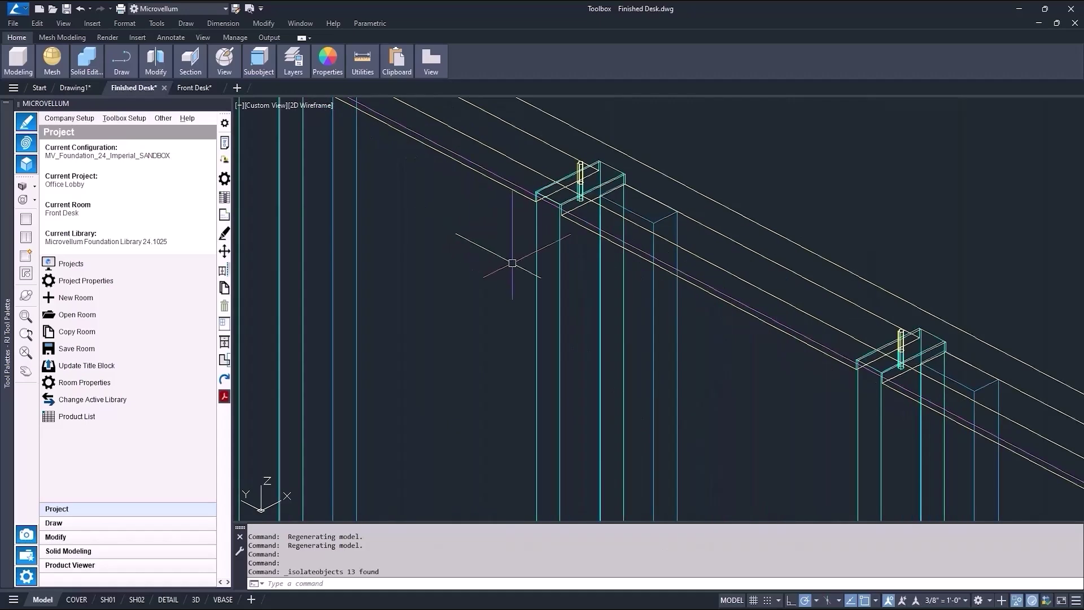
scroll(513, 246, "down", 3)
middle_click_drag(521, 341, 489, 244)
scroll(639, 427, "down", 1)
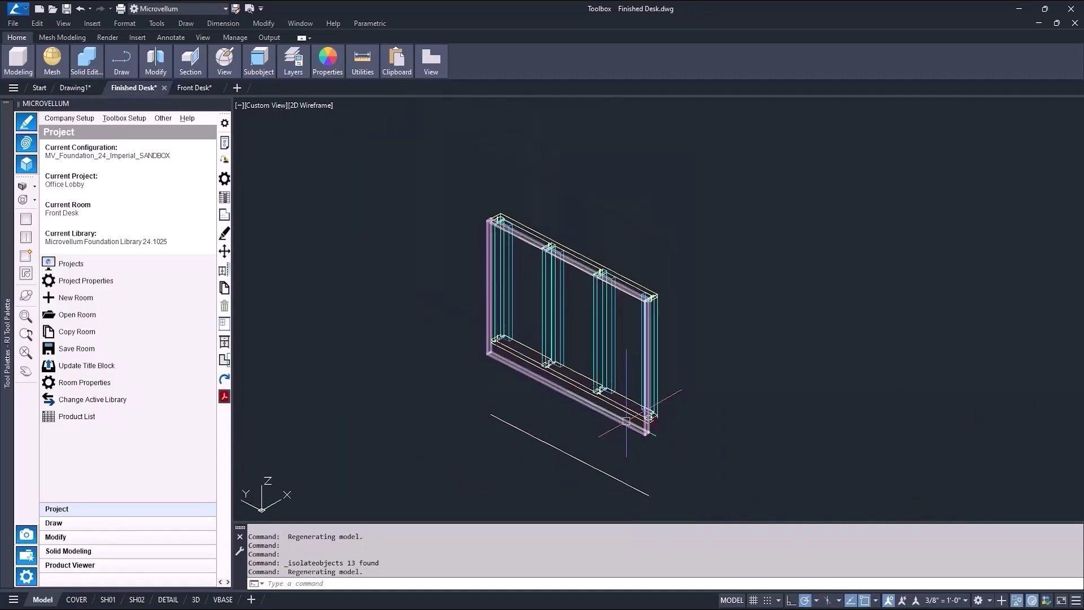
Switch back to the Front Desk drawing and open the Solid Modeling Tools.
key("ctrl+Tab")
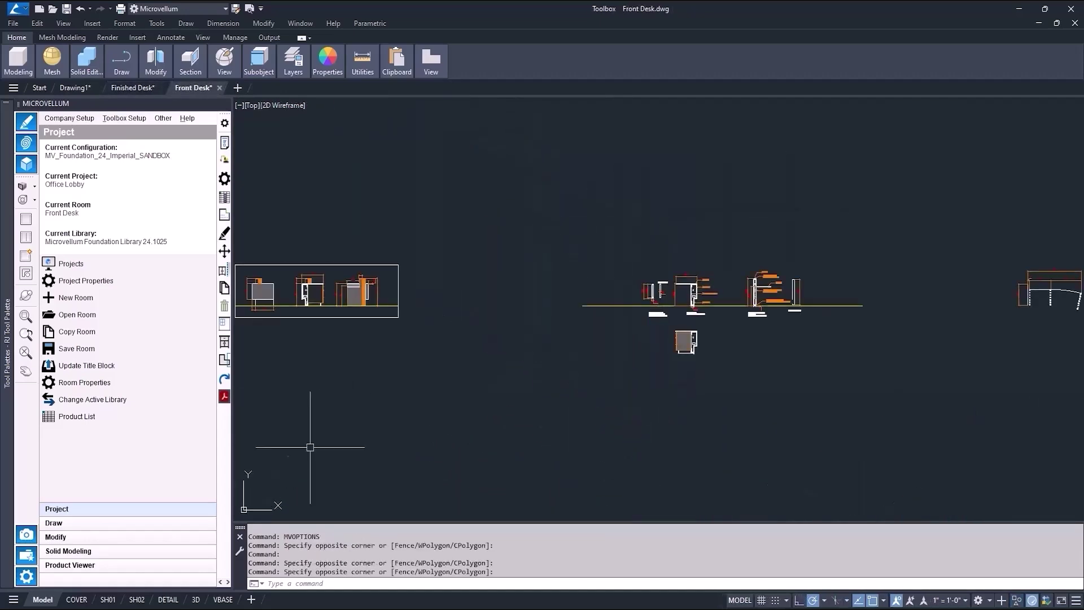
left_click(112, 551)
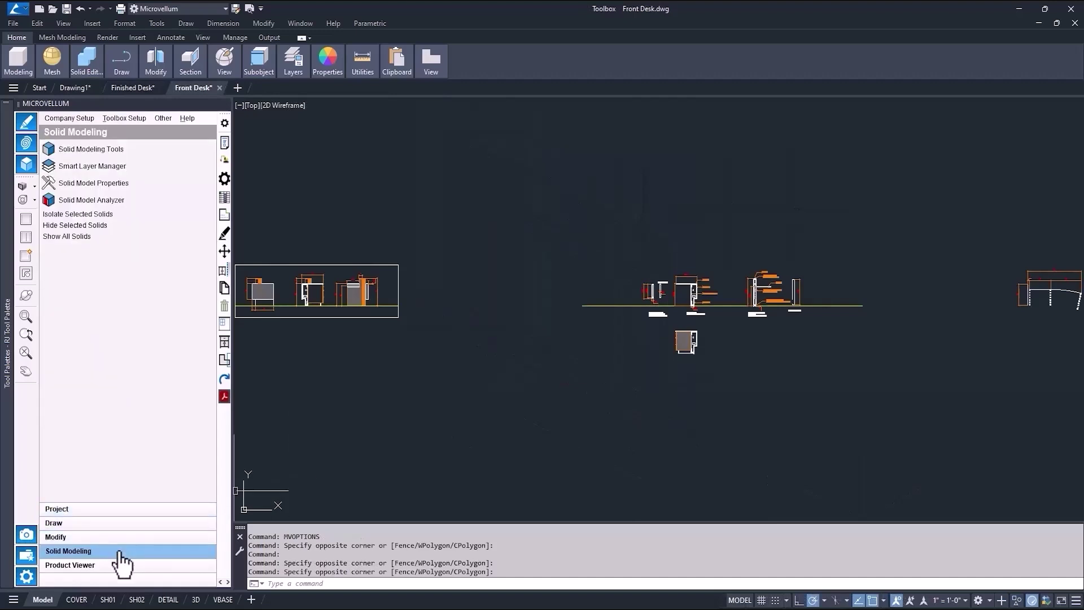
left_click(77, 153)
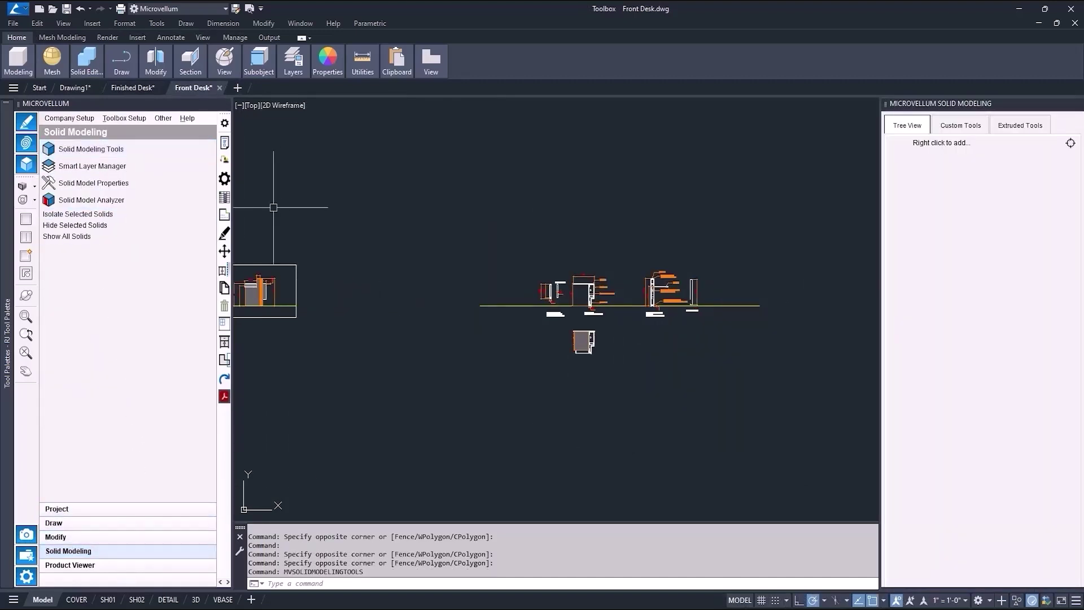
Split the drawing into two viewports, with the plant-on frame section in a narrower top view and the desk plan in a wider 3D view.
left_click(25, 255)
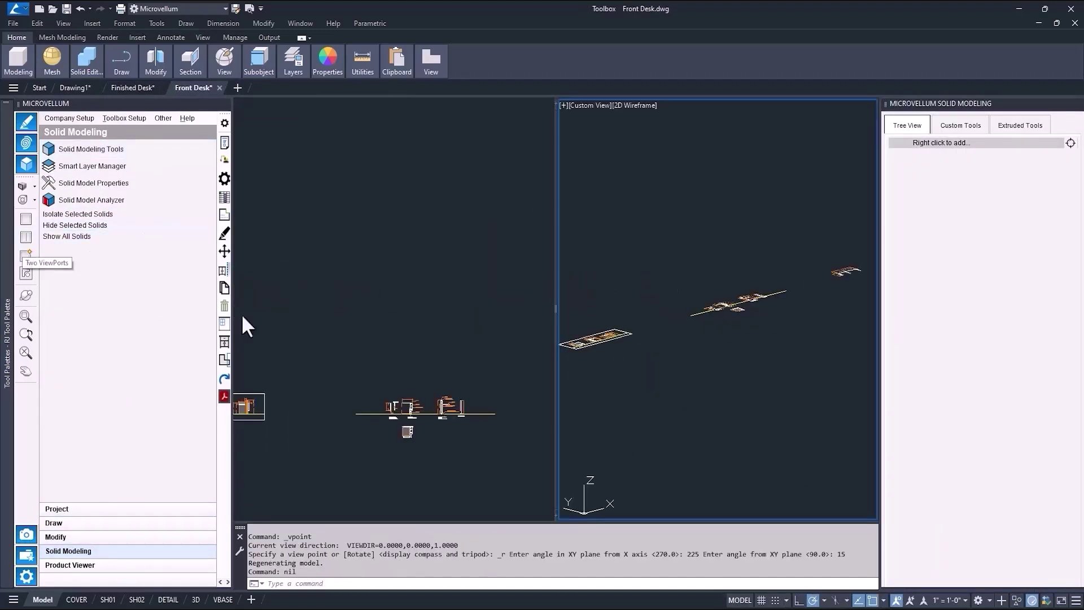
left_click_drag(555, 308, 450, 312)
left_click(336, 435)
scroll(335, 435, "up", 6)
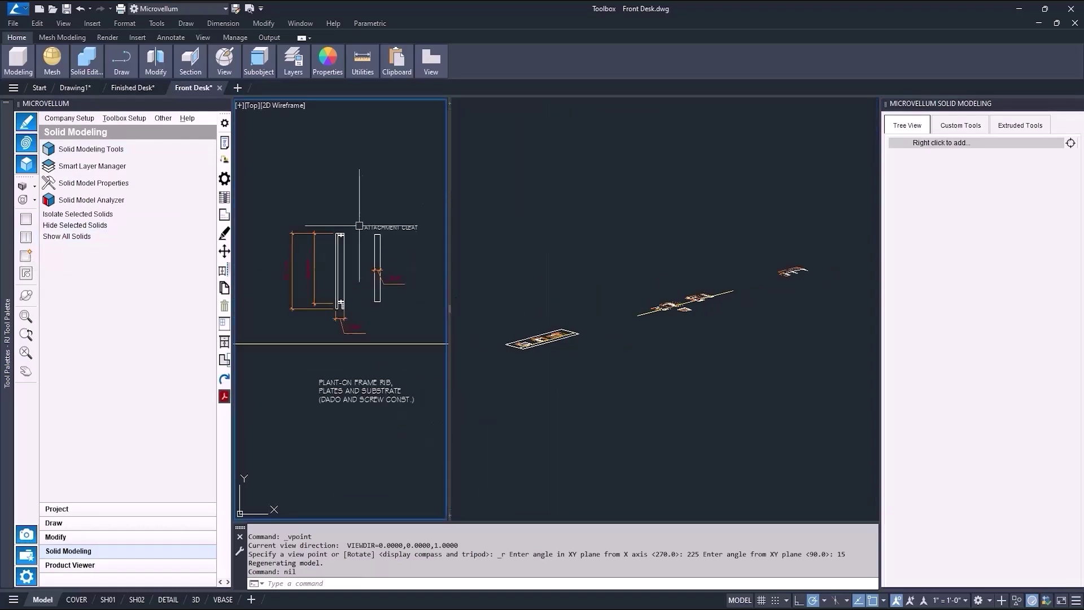
middle_click_drag(377, 291, 368, 290)
left_click(573, 260)
scroll(684, 237, "up", 8)
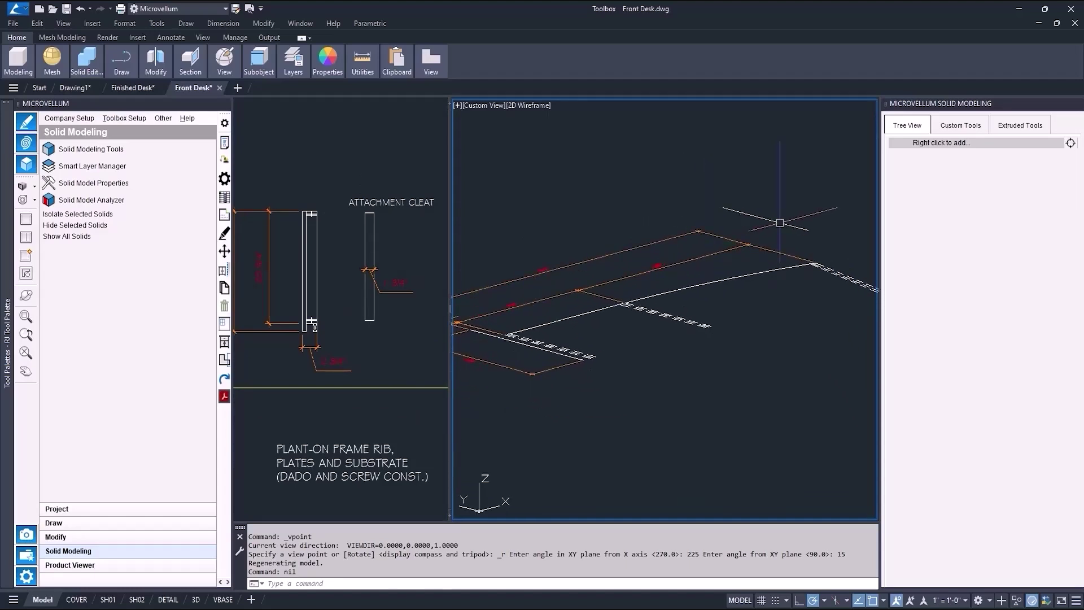
Add an Extruded_Product_Starter product named Side Plant On, using the desk plan's straight side line as its construction path.
right_click(937, 145)
left_click(947, 153)
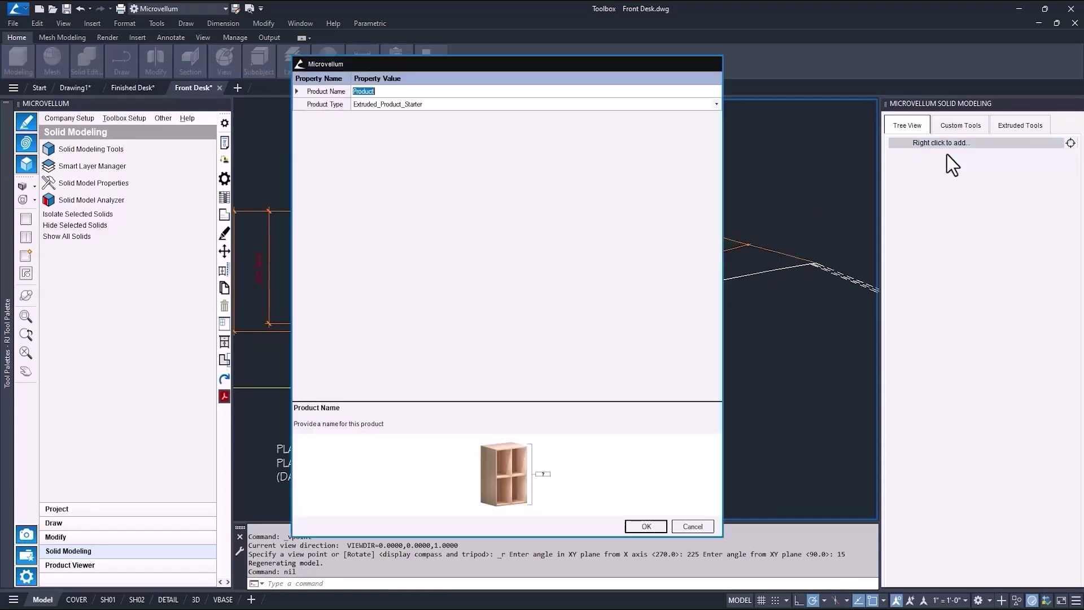
type("Side Plant On")
left_click(645, 526)
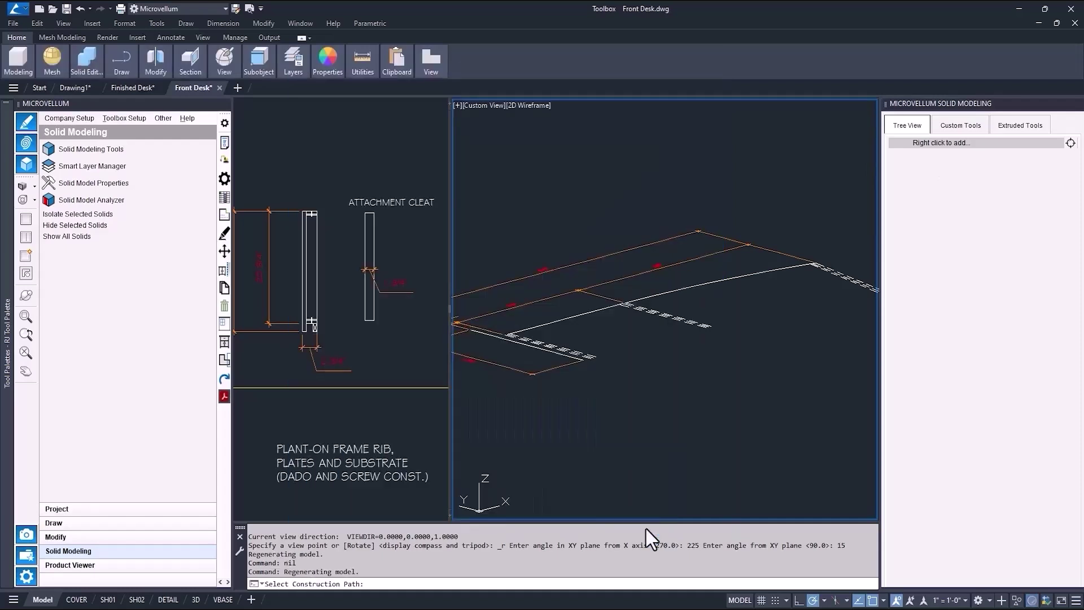
scroll(492, 337, "up", 3)
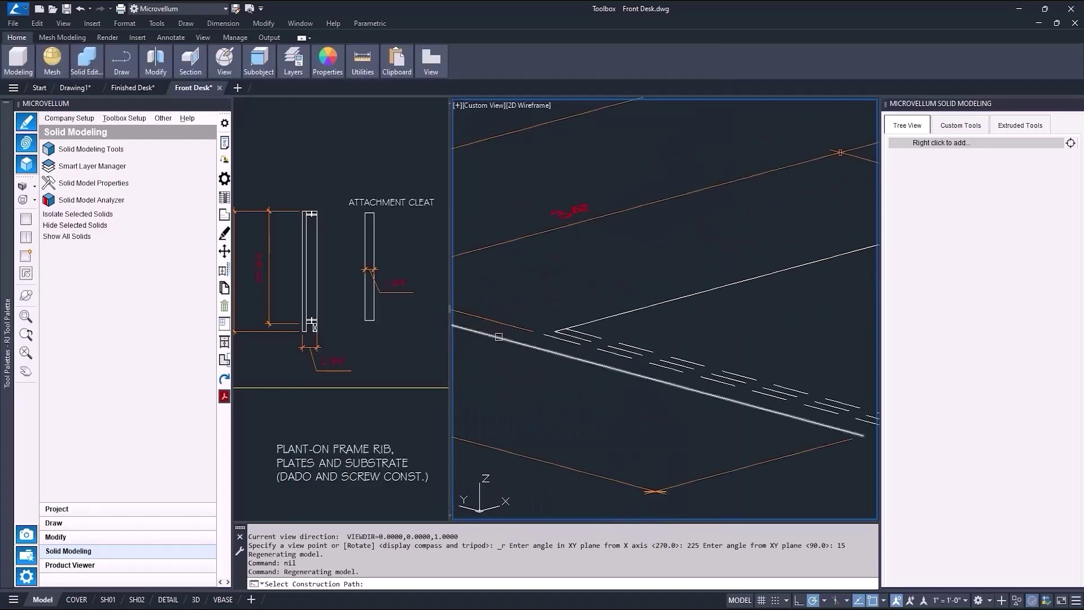
left_click(518, 341)
scroll(631, 340, "down", 2)
Add two more products named ADA Section and Curved Desk Wall, each with its own construction path.
double_click(939, 144)
left_click(645, 525)
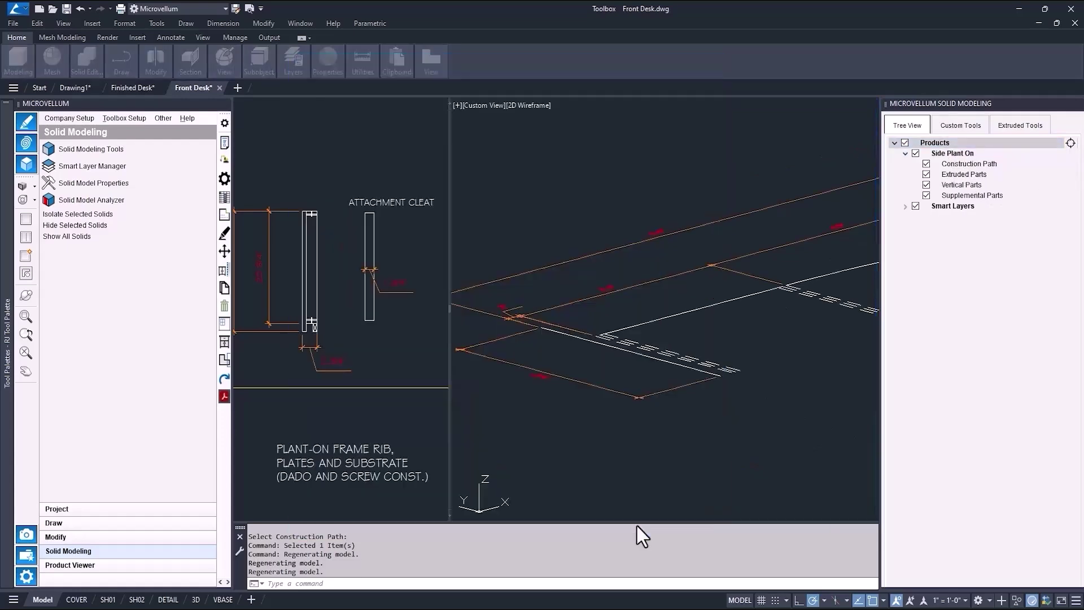
double_click(946, 144)
type("Curved Desk Wall")
key("Return")
Add a vertical linear dimension from the underside of the plant-on frame section to the floor line.
middle_click_drag(465, 372, 656, 372)
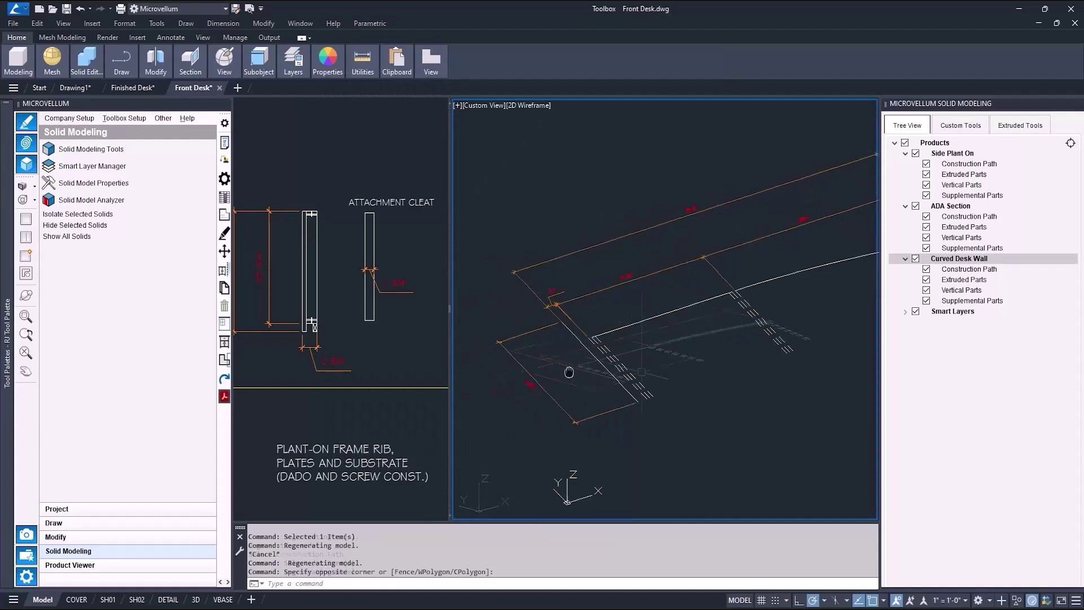
scroll(666, 372, "up", 1)
left_click(331, 319)
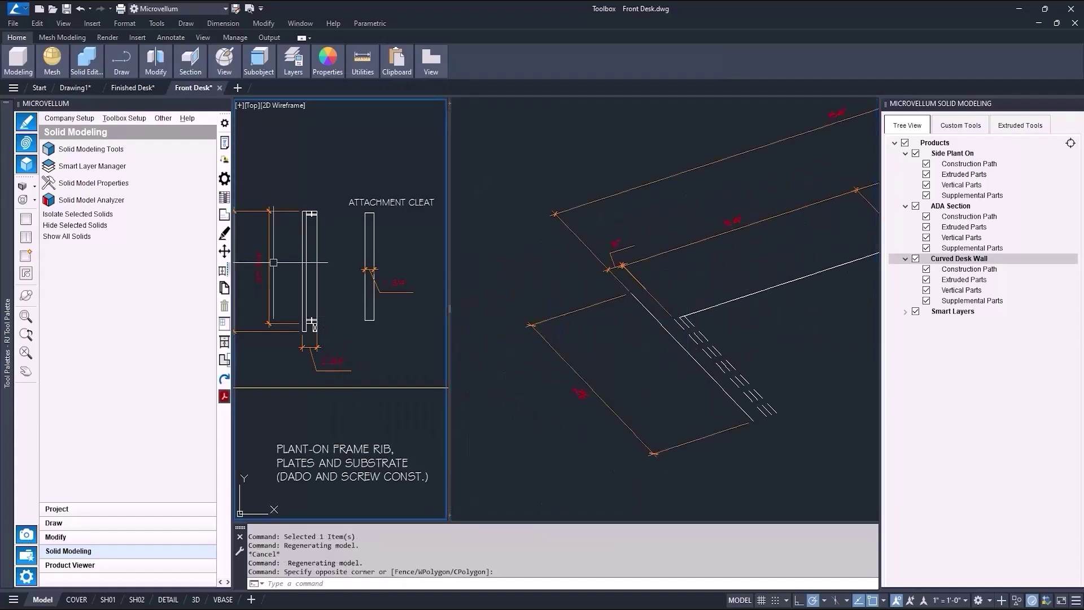
middle_click_drag(275, 263, 291, 270)
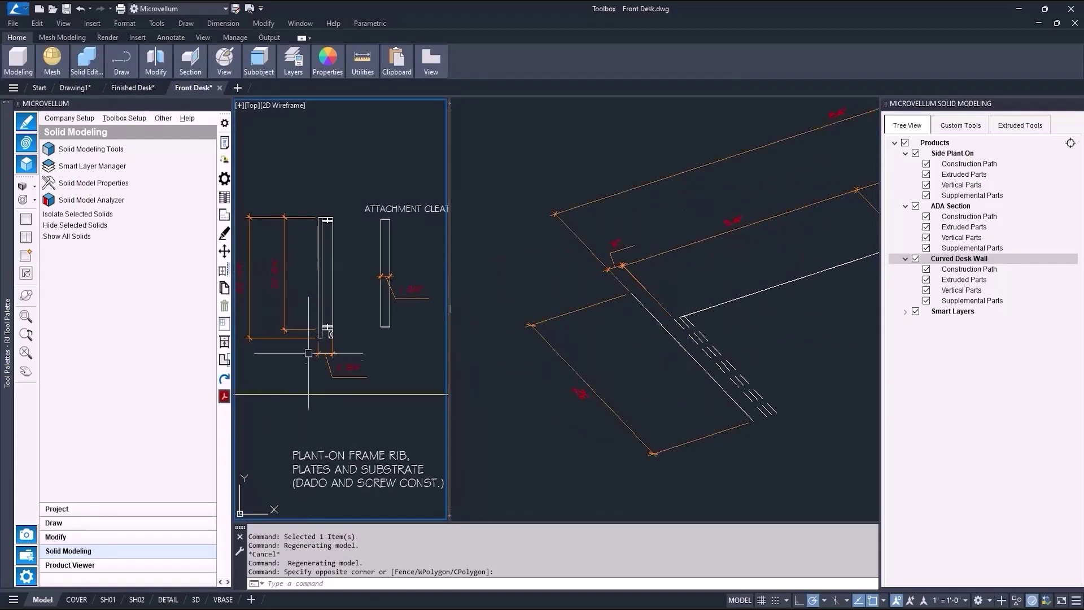
scroll(308, 361, "up", 4)
type("dli")
key("space")
left_click(333, 303)
left_click(334, 449)
scroll(333, 449, "down", 4)
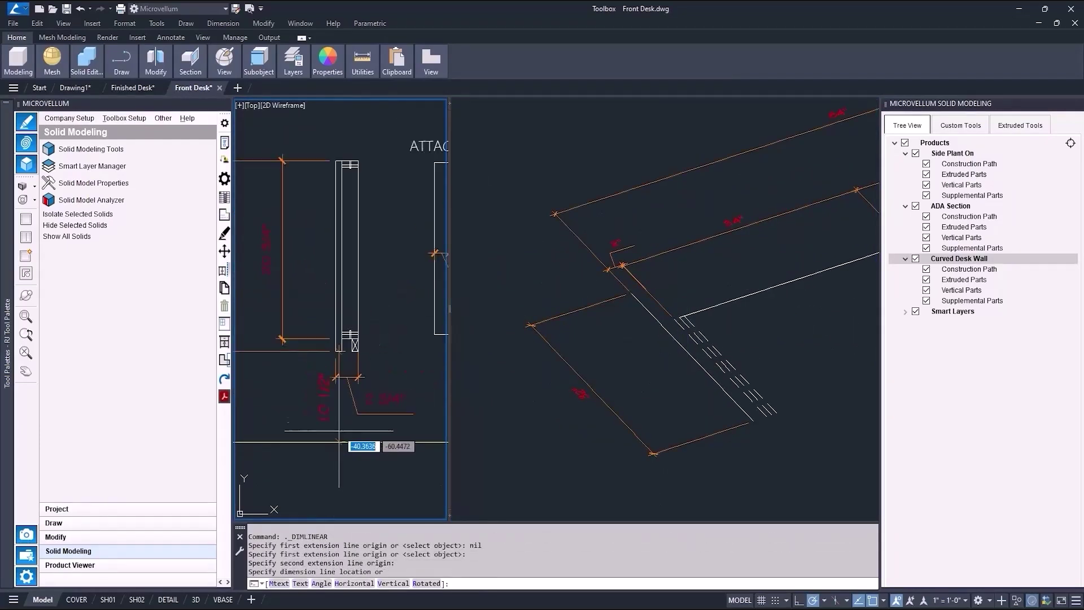
left_click(299, 384)
middle_click_drag(327, 406, 314, 379)
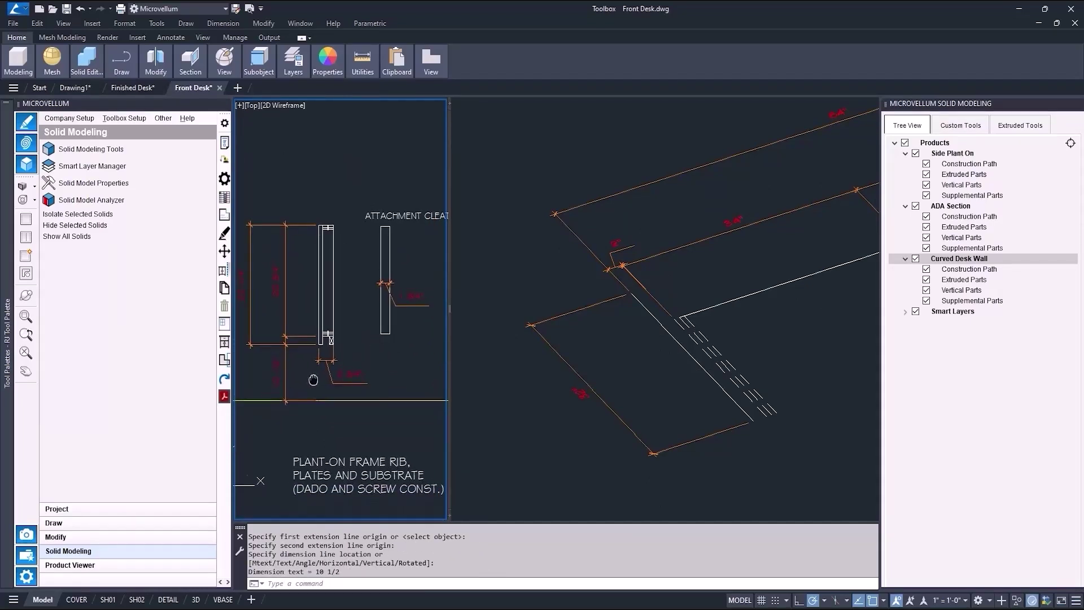
Start adding extruded parts to the Side Plant On product, selecting all profiles of the plant-on frame section.
left_click(951, 173)
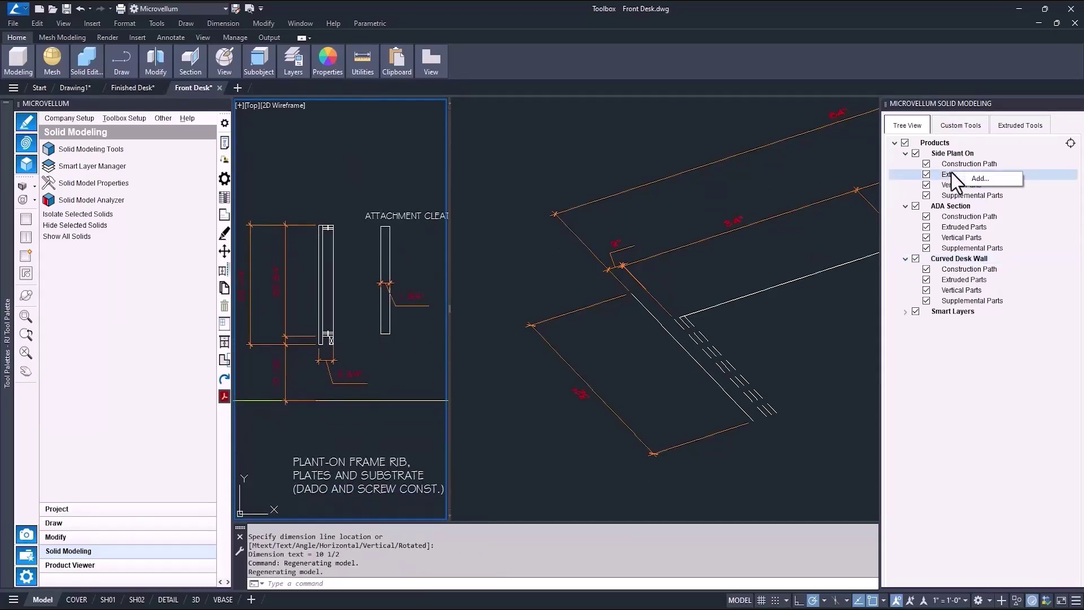
left_click(301, 197)
left_click(360, 355)
key("Return")
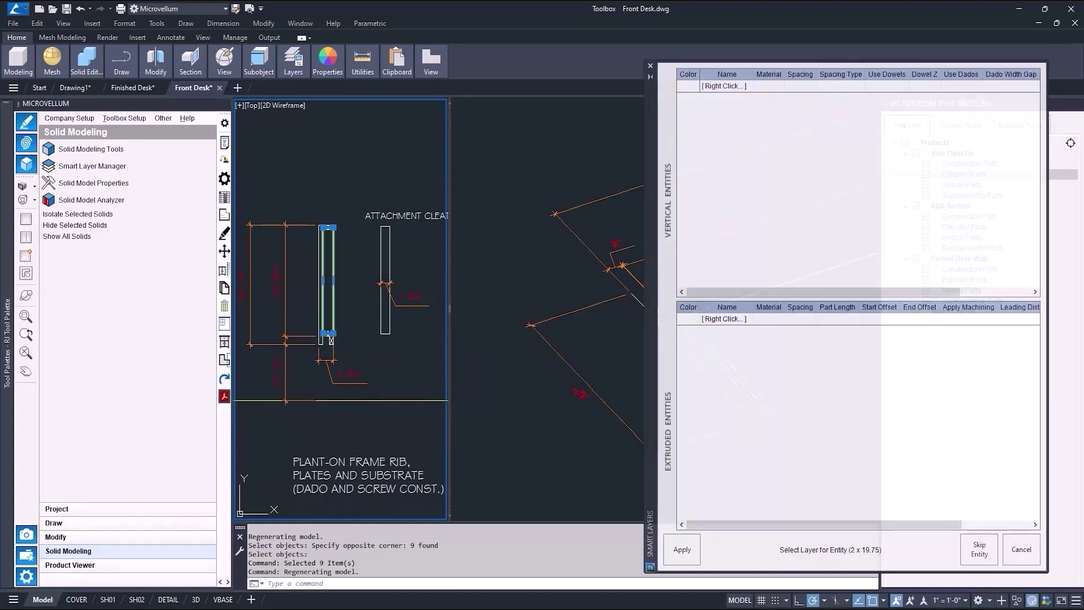
Define a vertical smart layer named Wall Stud in Plywood 0.75in, with a spacing of 14 and the Equal_Distance spacing type.
right_click(749, 140)
left_click(774, 146)
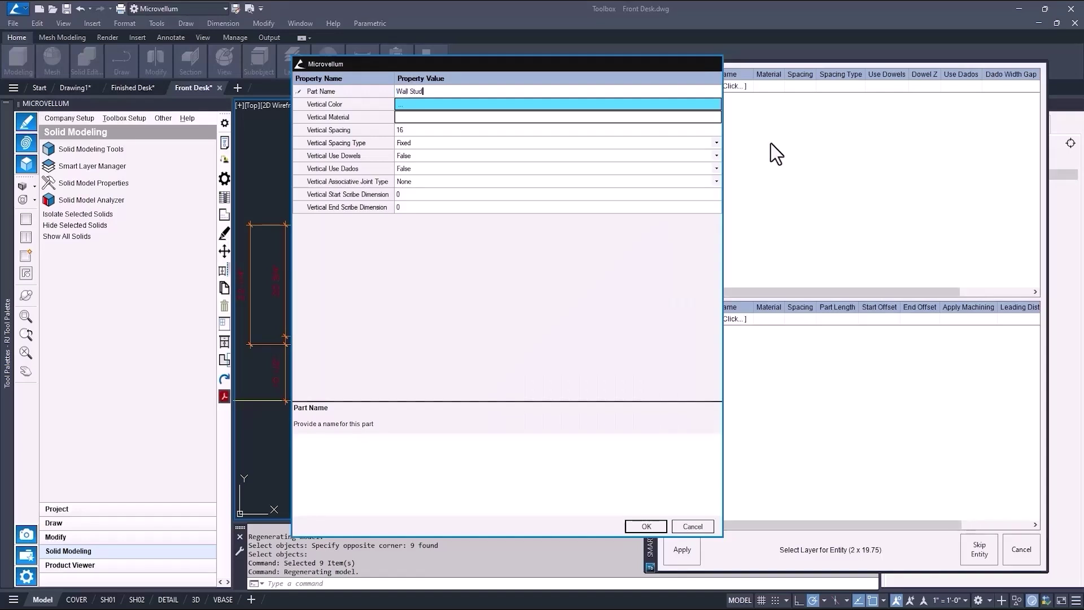
left_click(422, 117)
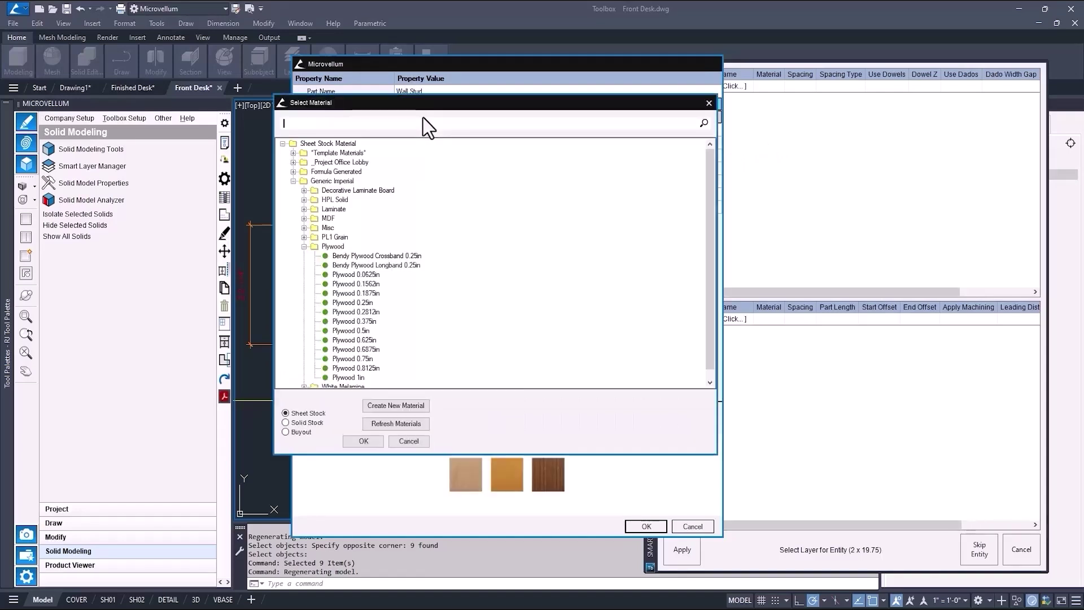
double_click(354, 357)
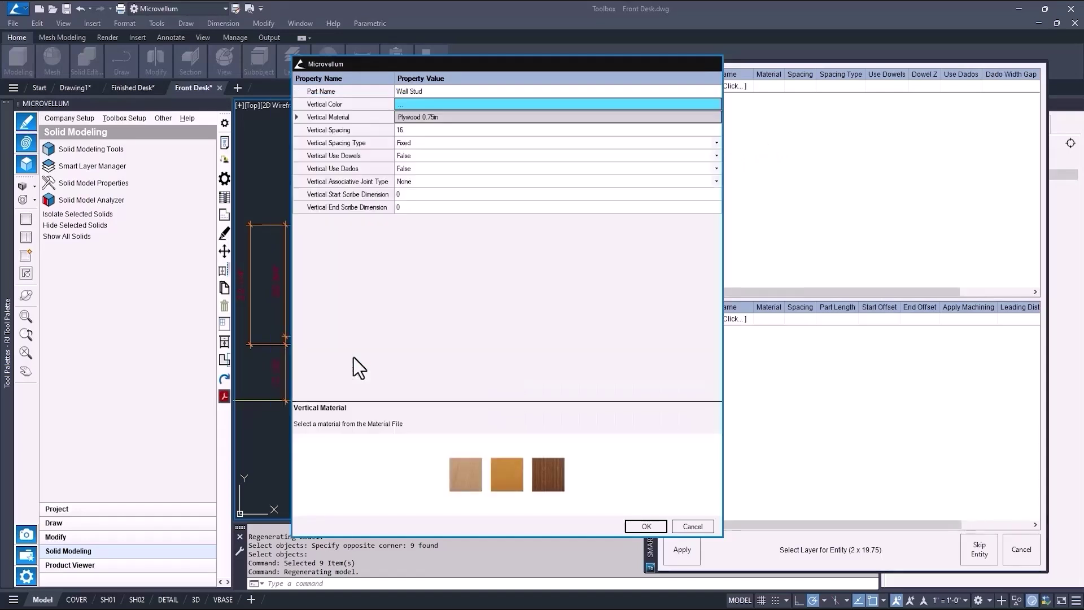
left_click(406, 131)
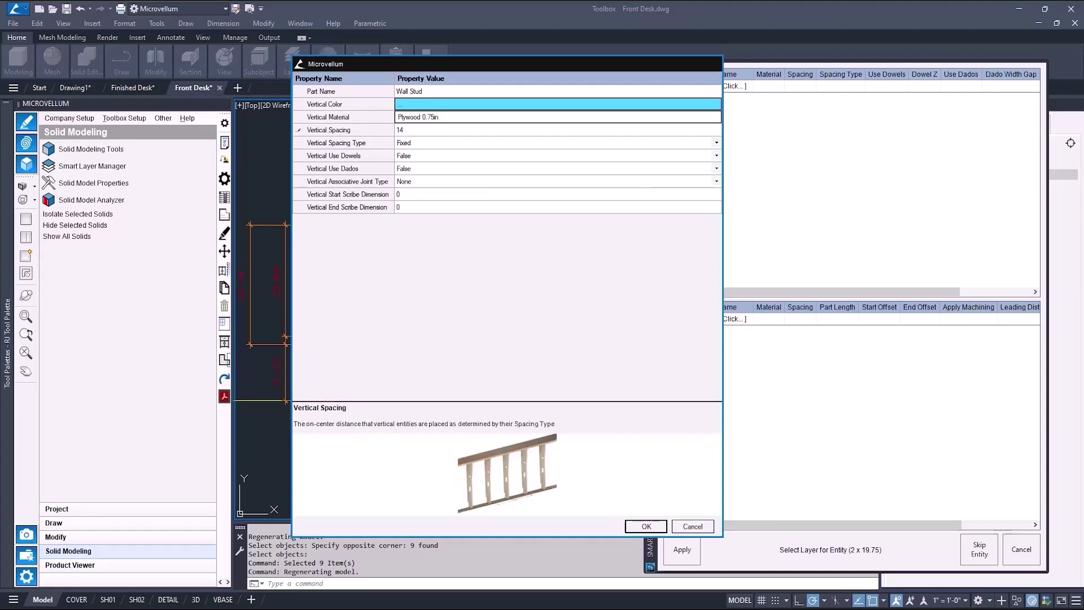
left_click(439, 144)
left_click(438, 148)
Enable dowels and dados for the Wall Stud, keep its associative joint type at None, and apply the layer to the 2 x 19.75 profile.
left_click(424, 157)
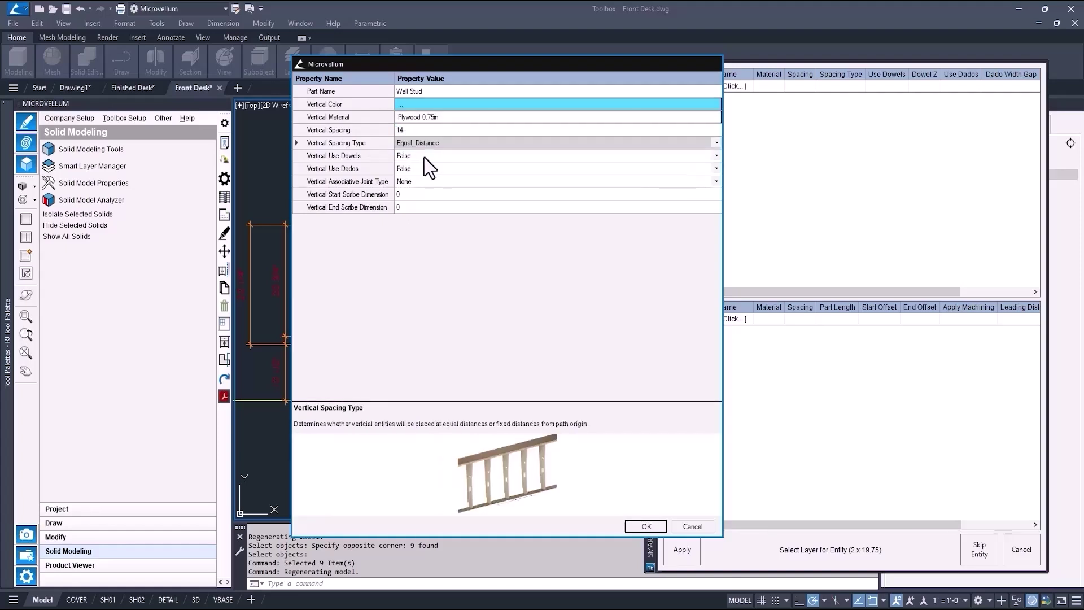
left_click(425, 157)
left_click(424, 158)
left_click(422, 166)
left_click(421, 168)
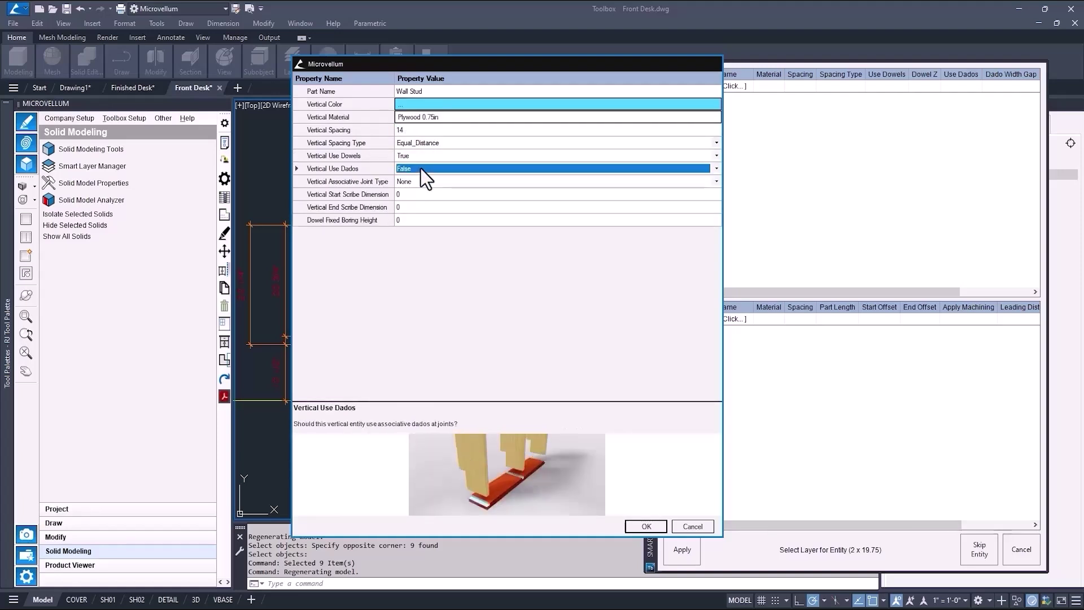
left_click(420, 169)
left_click(418, 179)
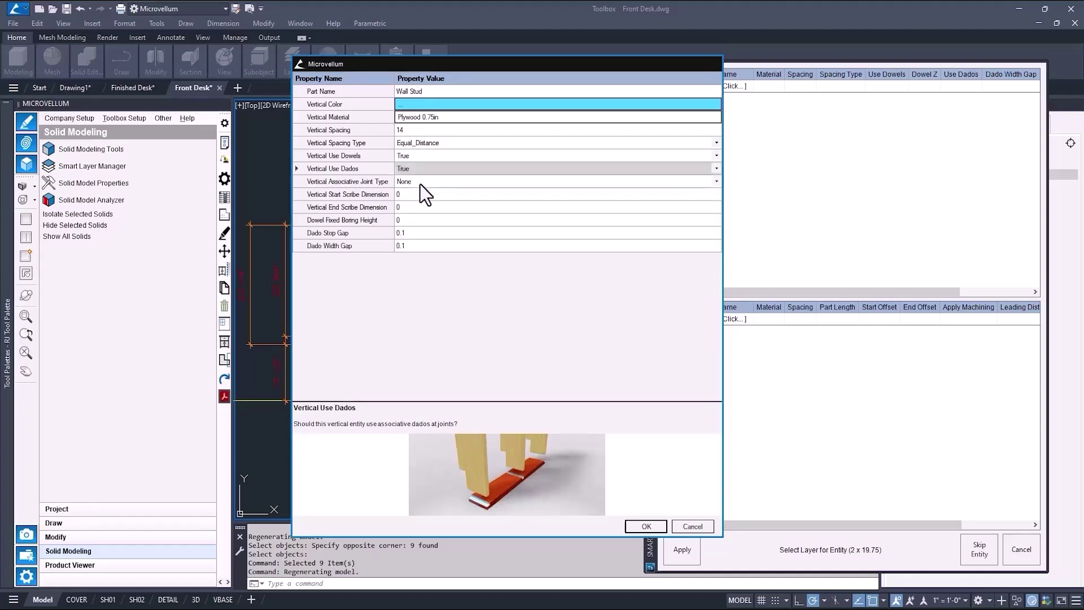
left_click(421, 182)
left_click(421, 182)
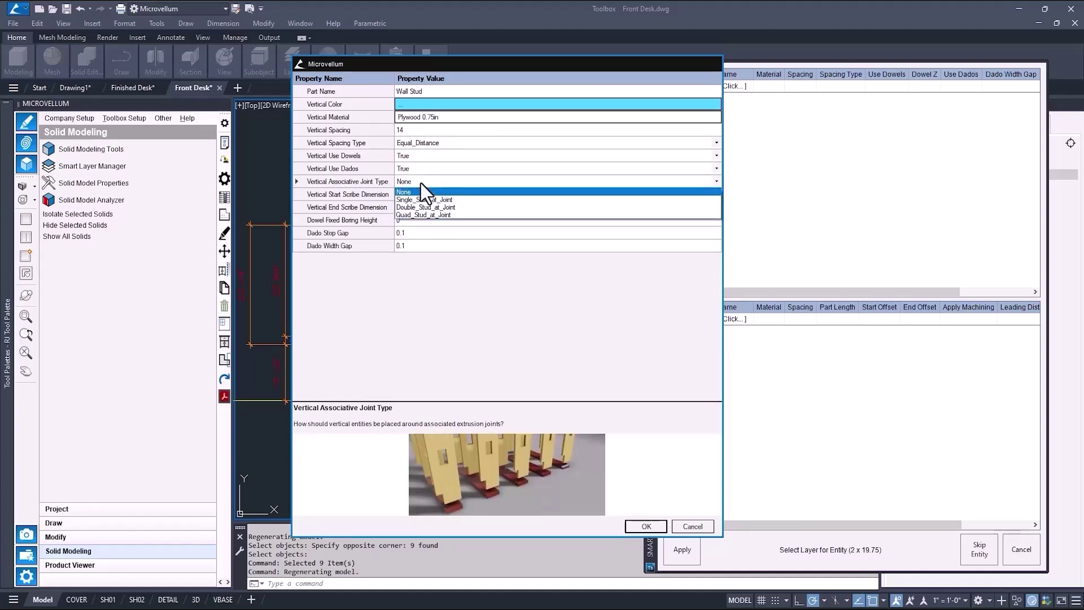
left_click(423, 227)
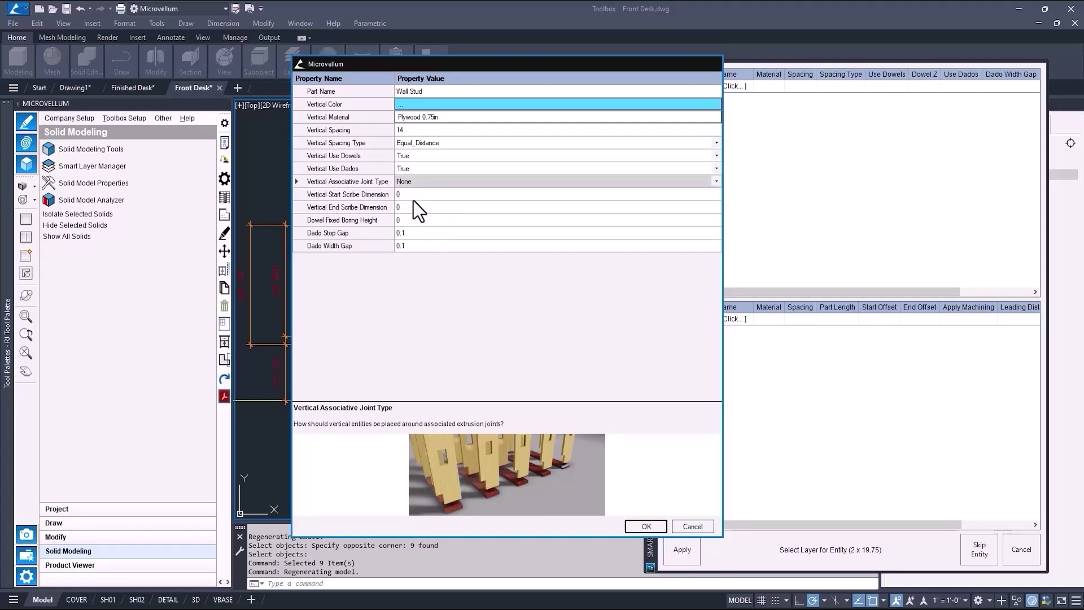
left_click(644, 527)
left_click(680, 549)
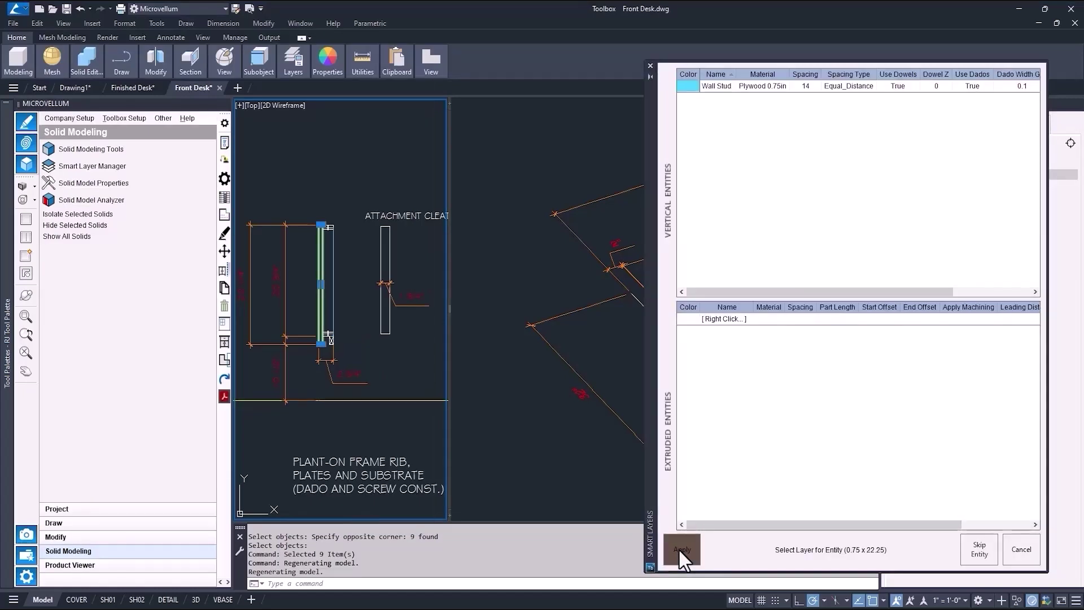
Define an extruded smart layer named Side Panel in Plywood 0.75in and apply it to the 0.75 x 22.25 profile.
right_click(710, 366)
left_click(733, 371)
type("Side Panel")
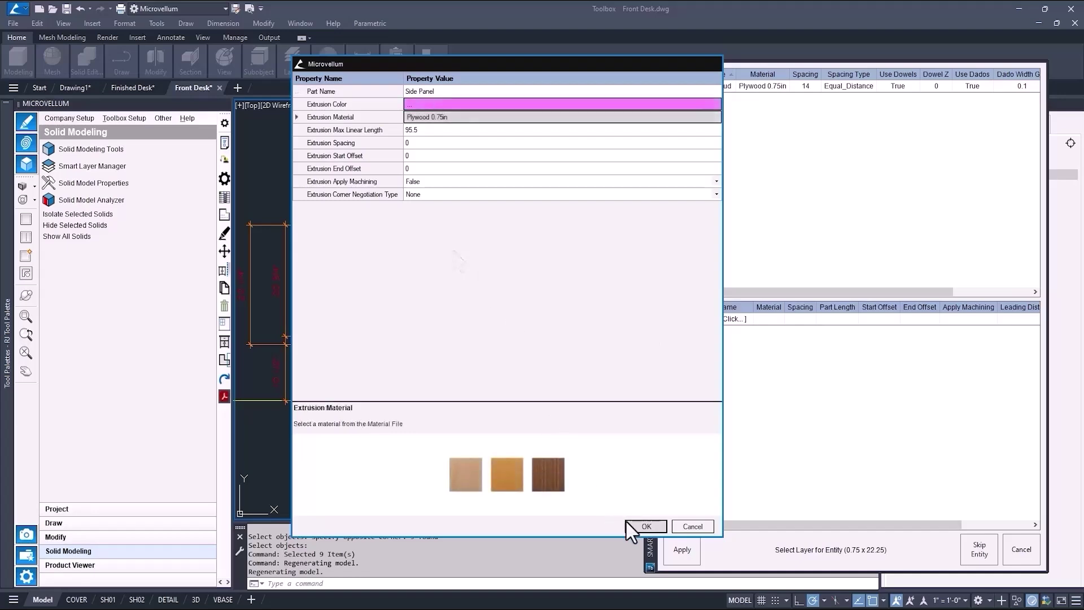
left_click(626, 522)
left_click(672, 545)
Define a yellow extruded layer named Top Plate in Plywood 0.75in, with machining applied and no corner negotiation.
right_click(700, 398)
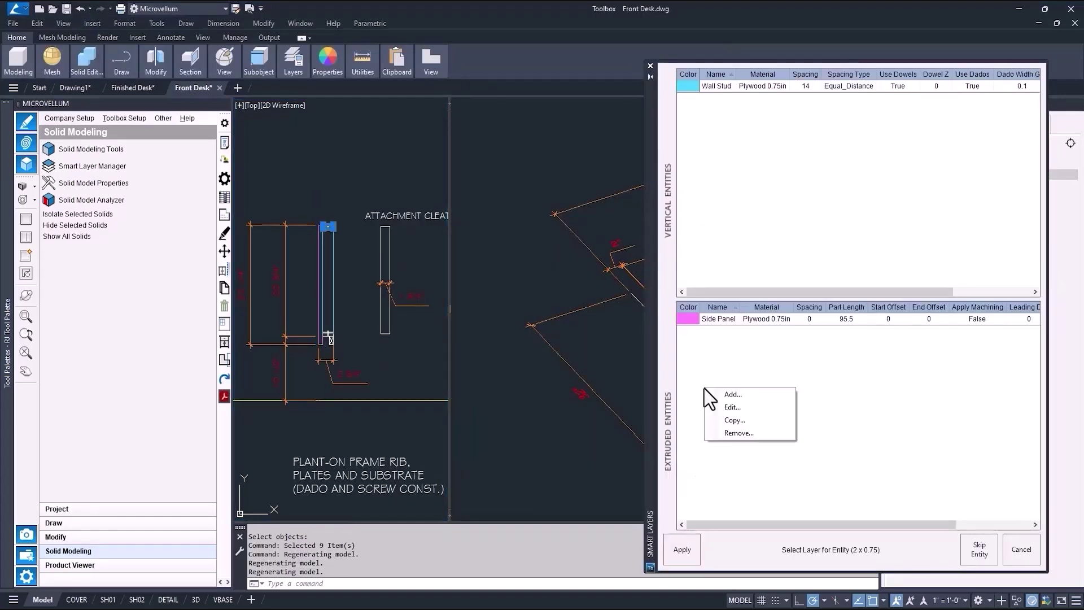
left_click(723, 396)
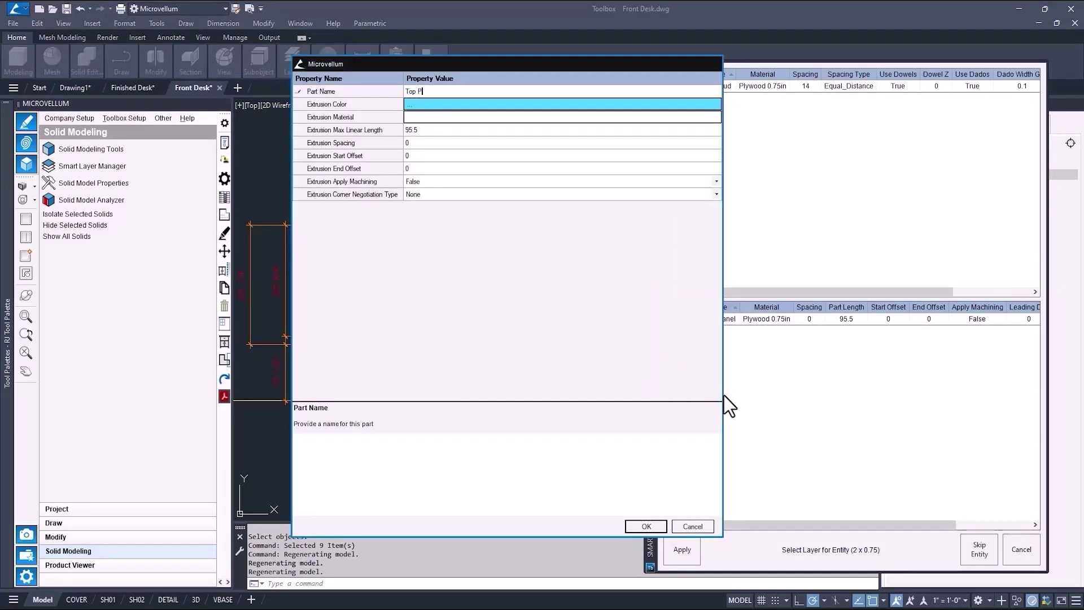
left_click(433, 105)
left_click(439, 177)
left_click(429, 308)
left_click(418, 115)
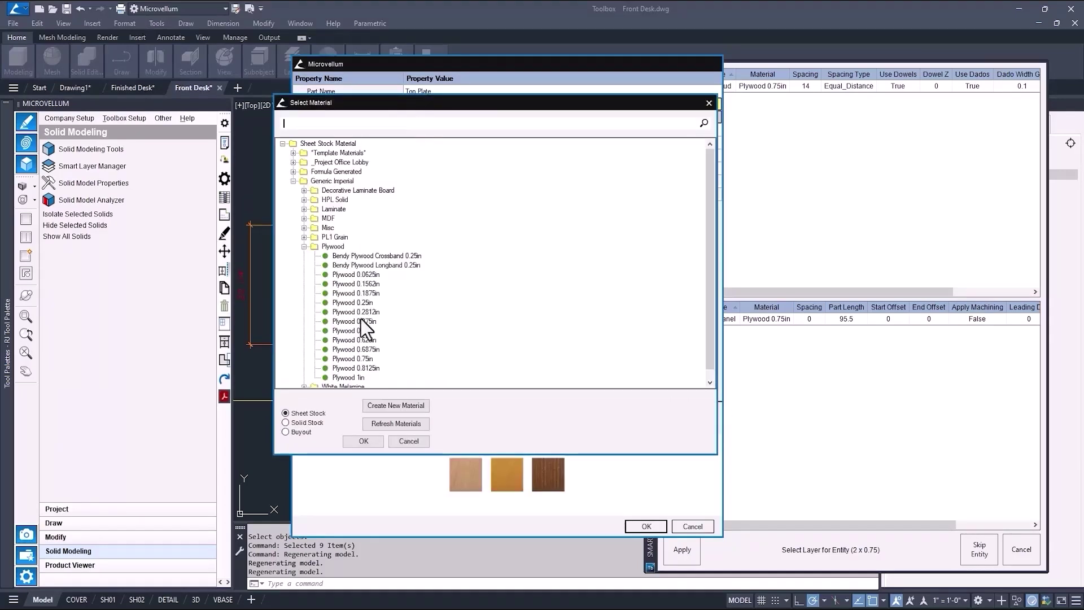
double_click(353, 358)
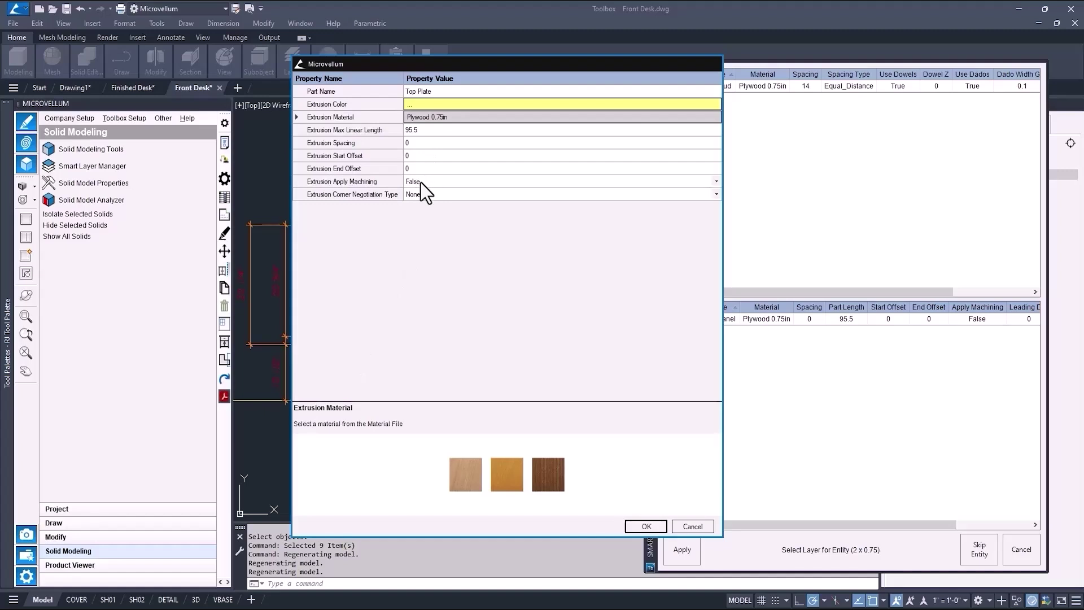
left_click(421, 181)
left_click(419, 194)
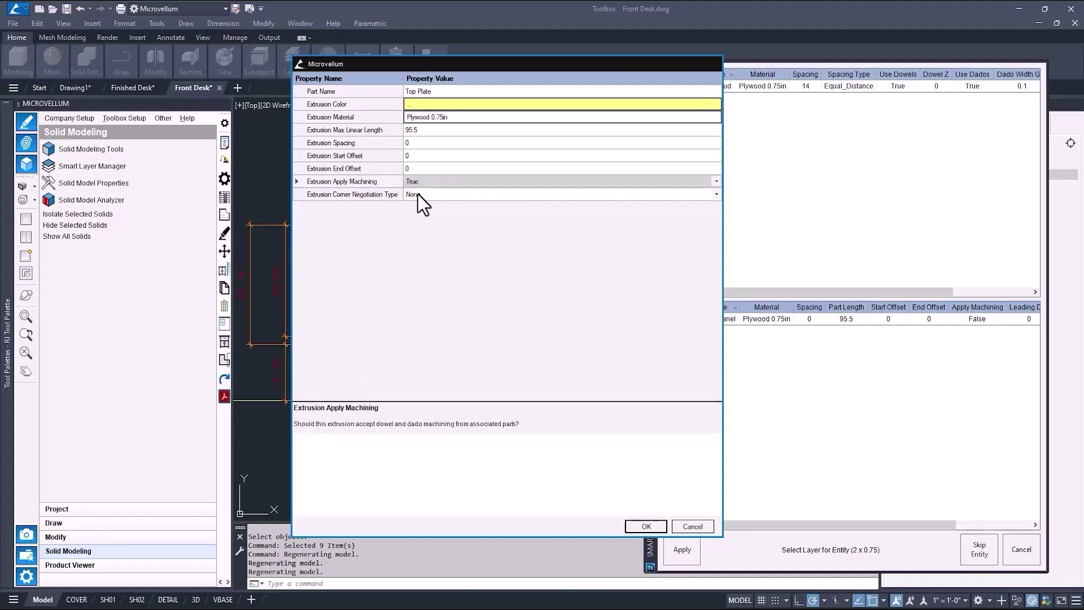
left_click(656, 526)
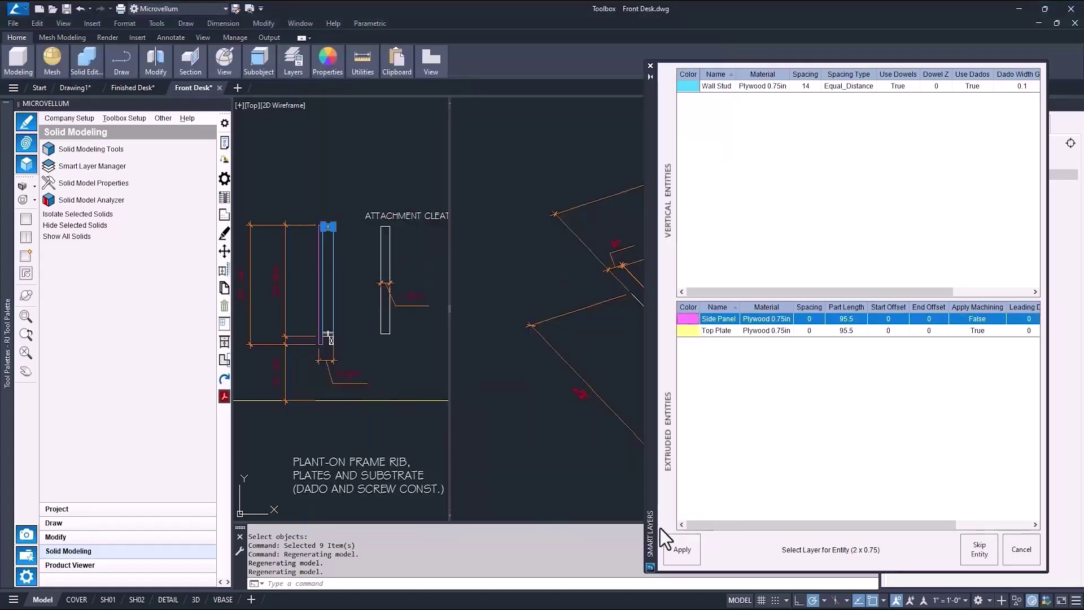
Copy the Top Plate layer as Bottom Plate, assign the plate and .75 Hardwood Side Ledger layers, and skip the remaining section entities.
left_click(707, 332)
right_click(708, 333)
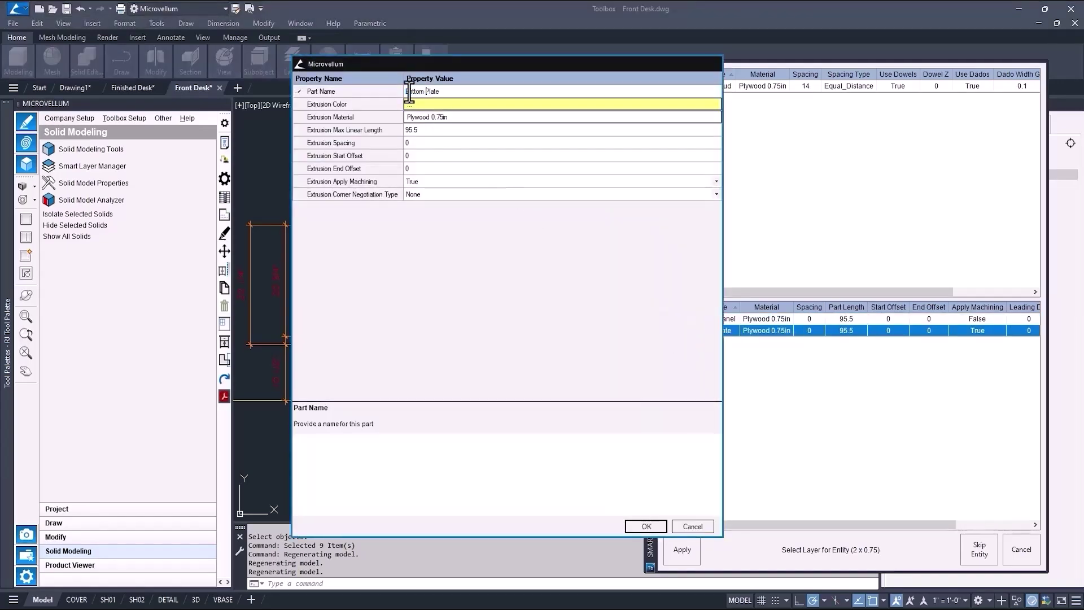
left_click(646, 526)
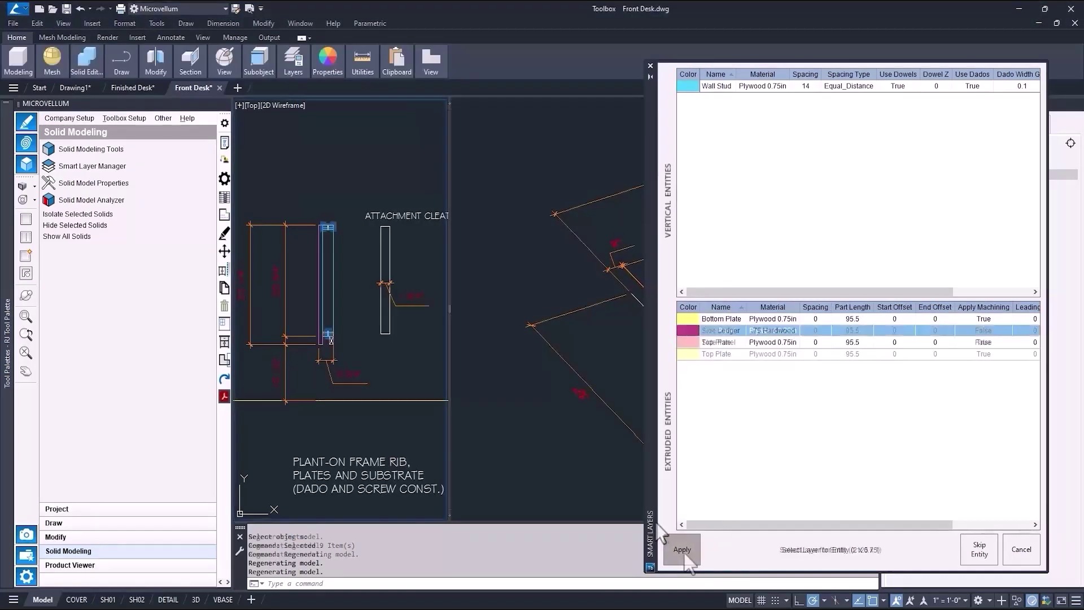
left_click(975, 549)
left_click(975, 550)
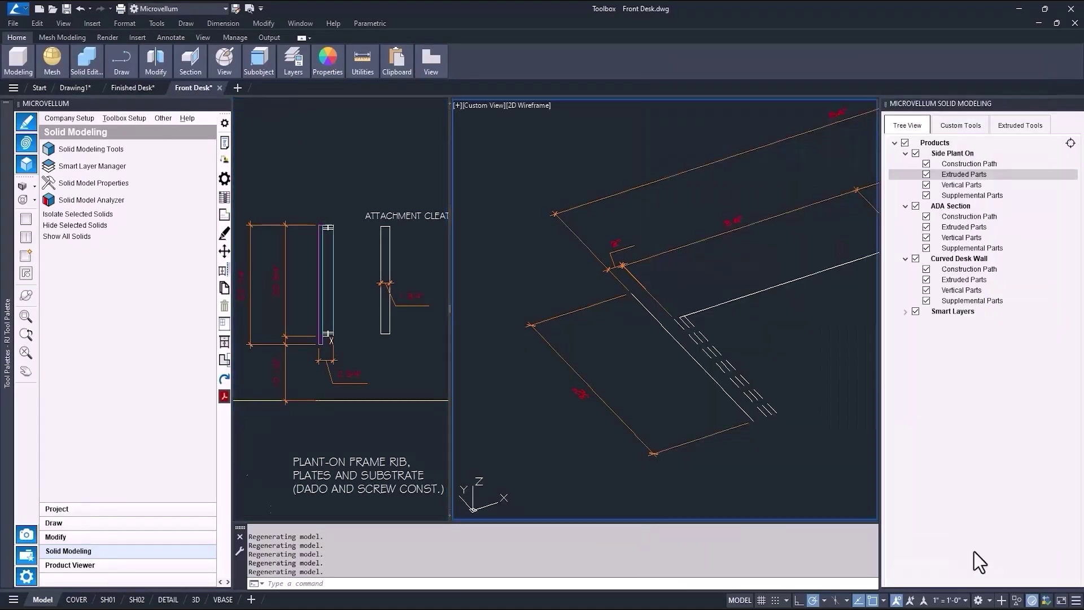
left_click(813, 423)
key("Escape")
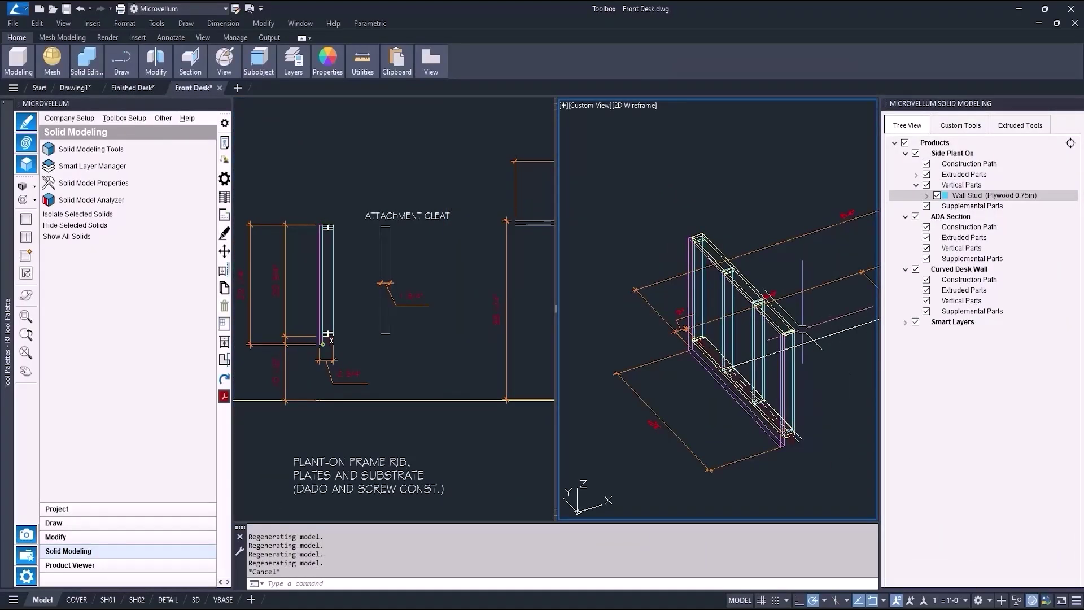
scroll(800, 327, "up", 6)
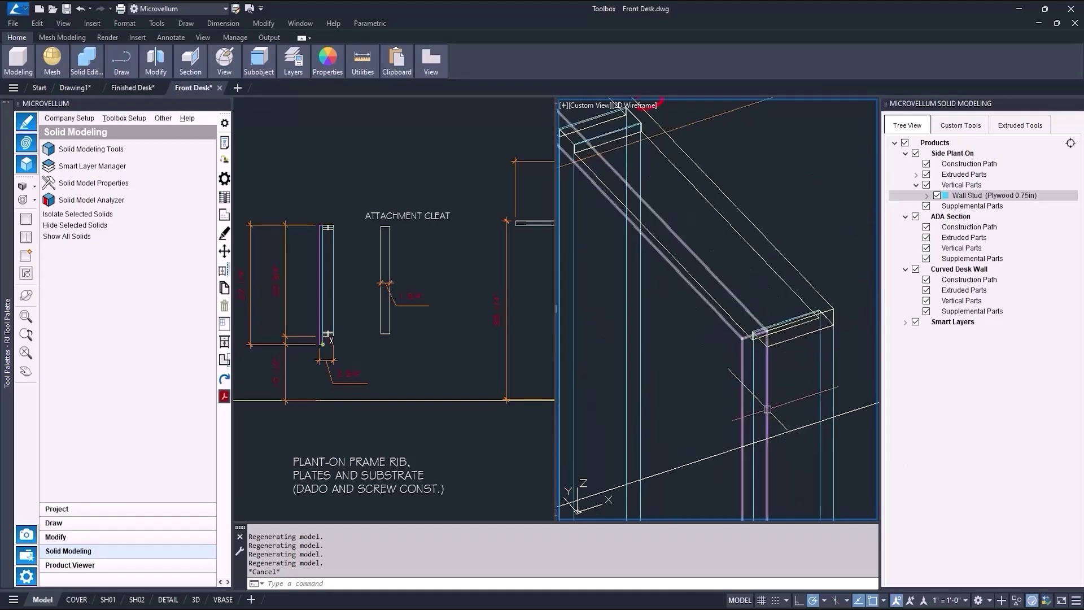
scroll(756, 421, "down", 5)
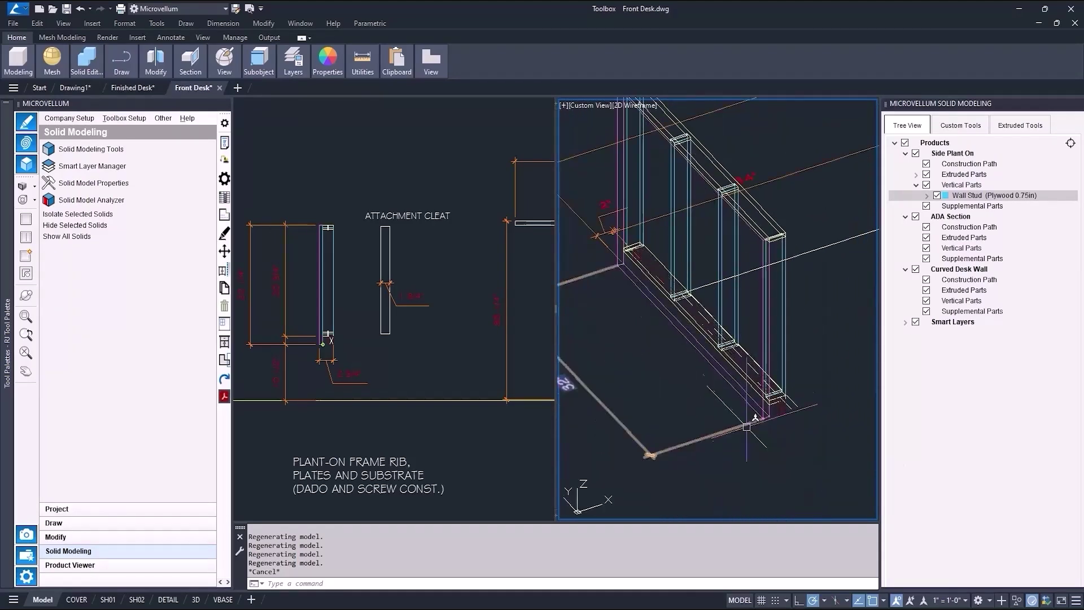
Edit the Side Plant On's Wall Stud part to associate the section's upper and lower dowel profiles with it.
left_click(442, 340)
scroll(442, 340, "up", 3)
left_click(979, 196)
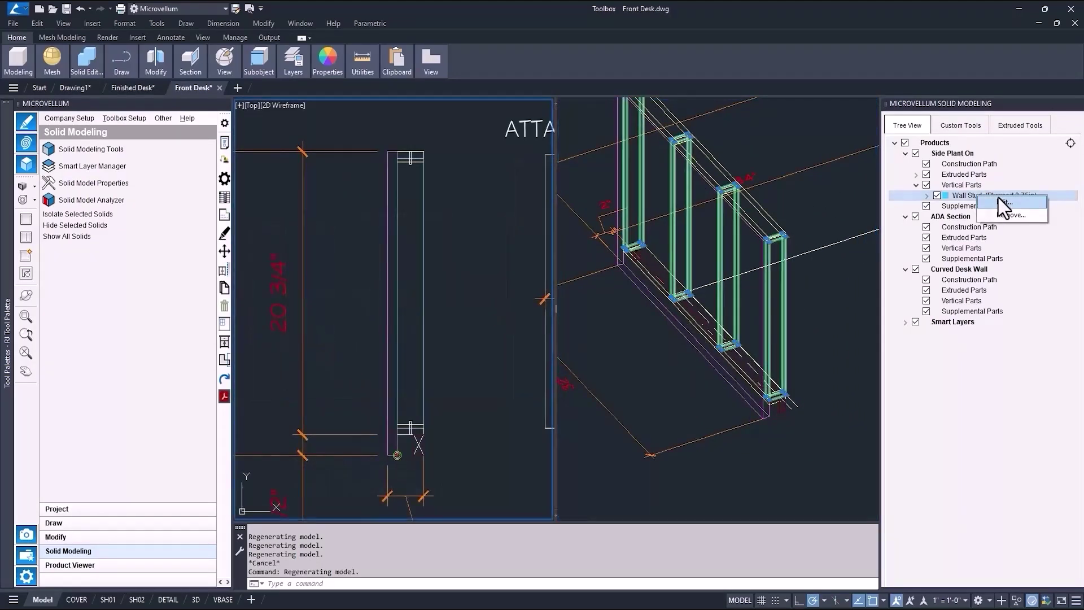
left_click(1001, 200)
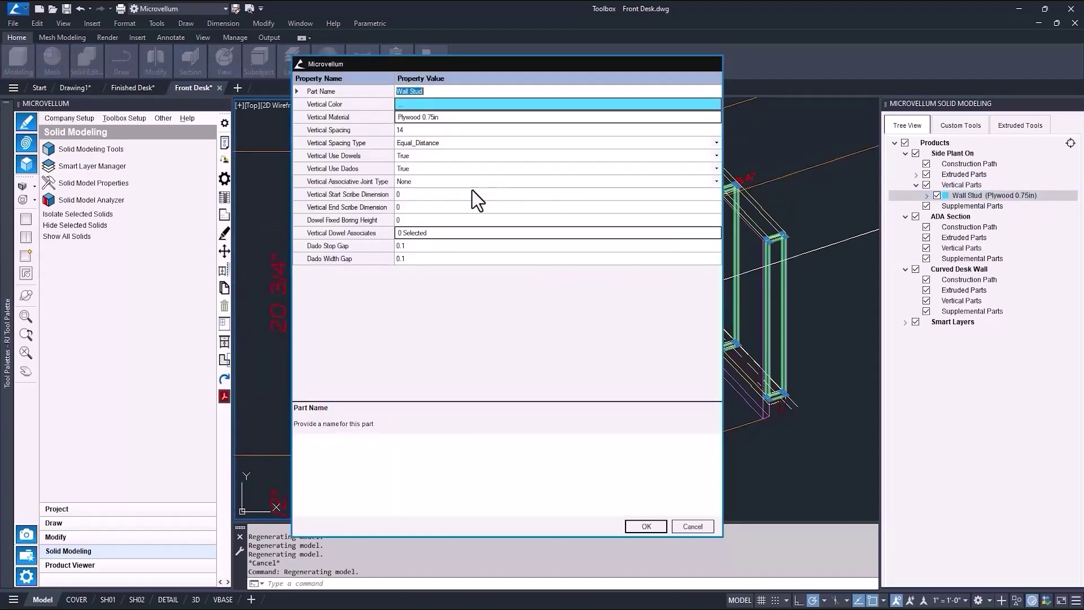
left_click(409, 231)
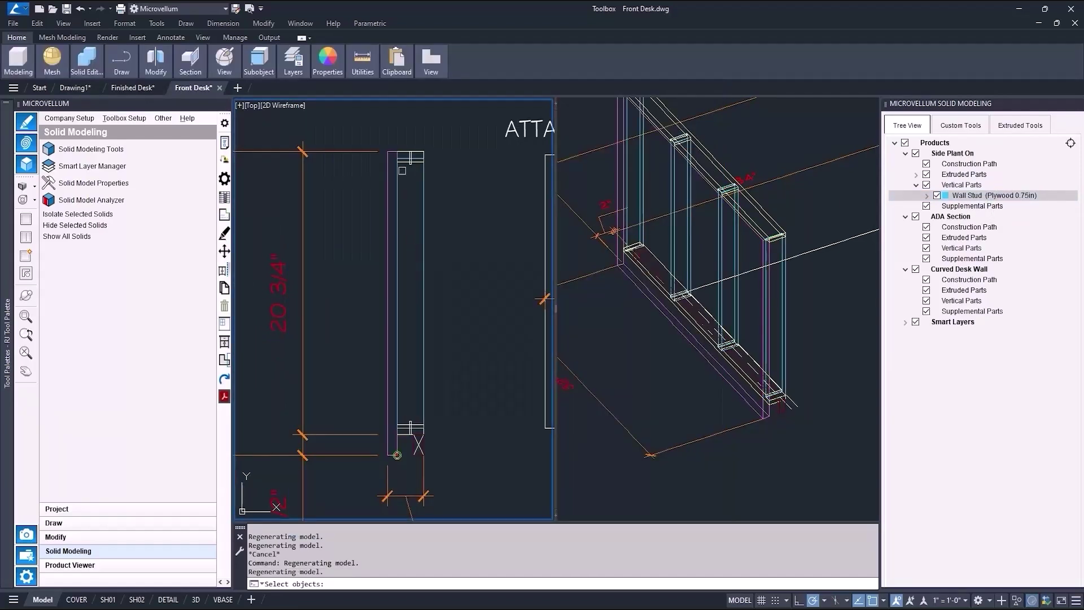
left_click(416, 191)
left_click(425, 456)
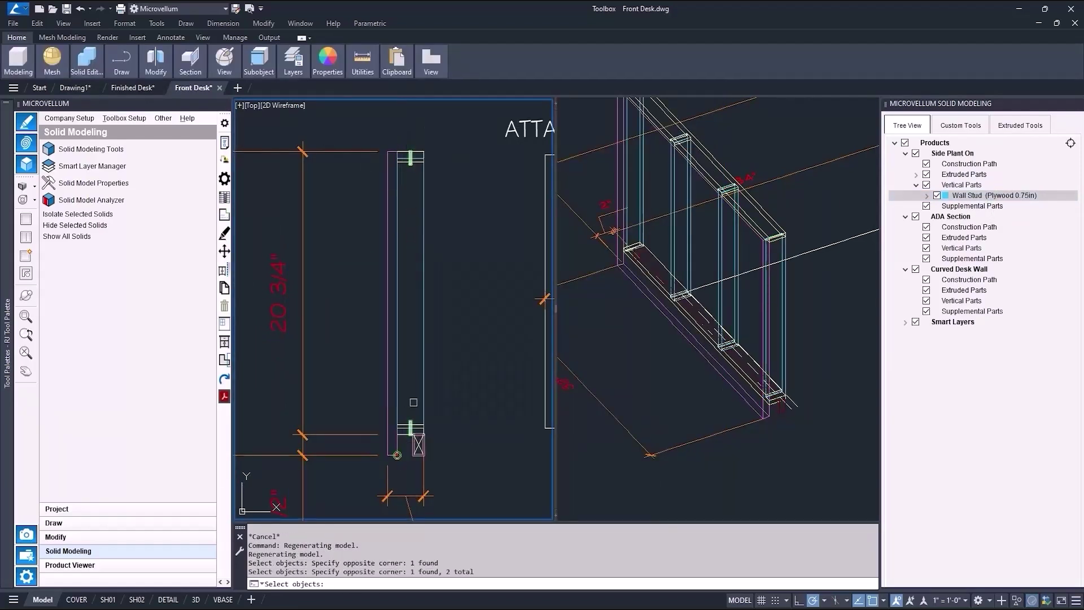
key("Return")
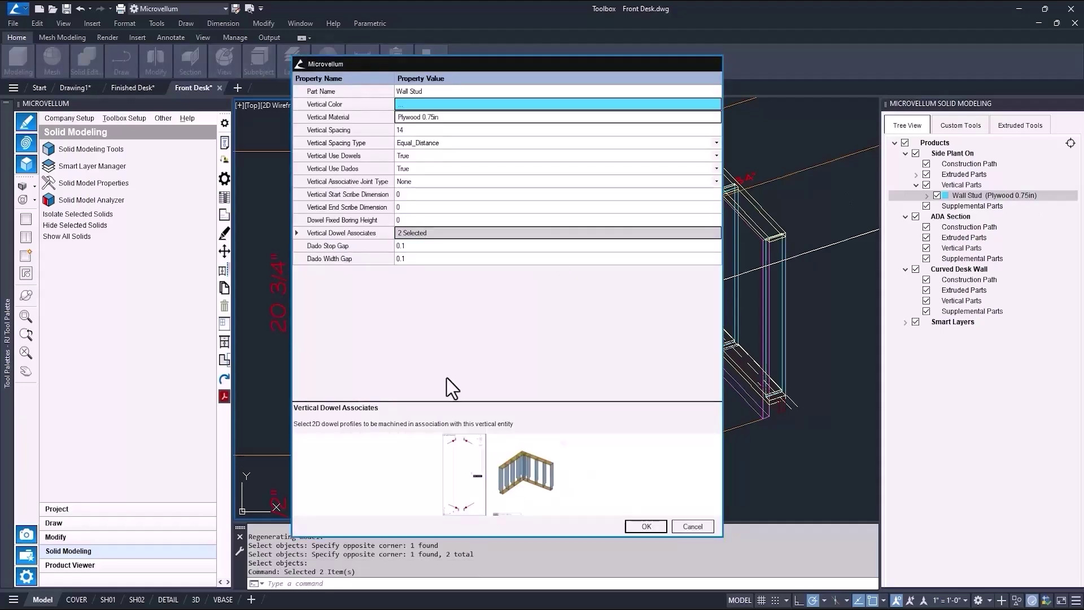
left_click(646, 524)
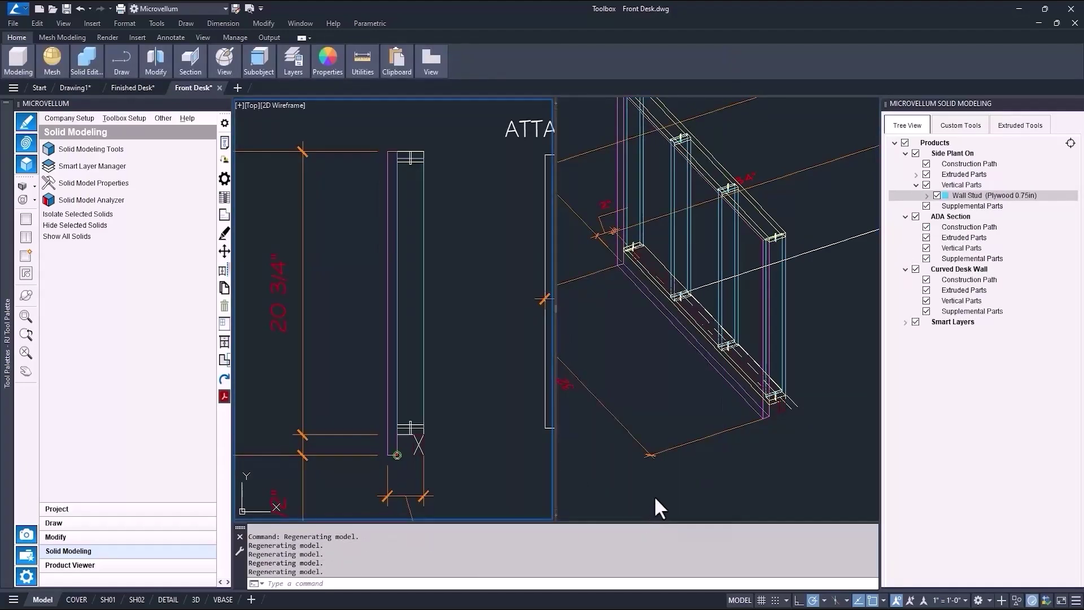
Hide the Side Plant On's vertical and supplemental parts so only its extruded parts and path show, and list the individual extruded parts.
key("Escape")
left_click(789, 358)
key("Escape")
key("Escape")
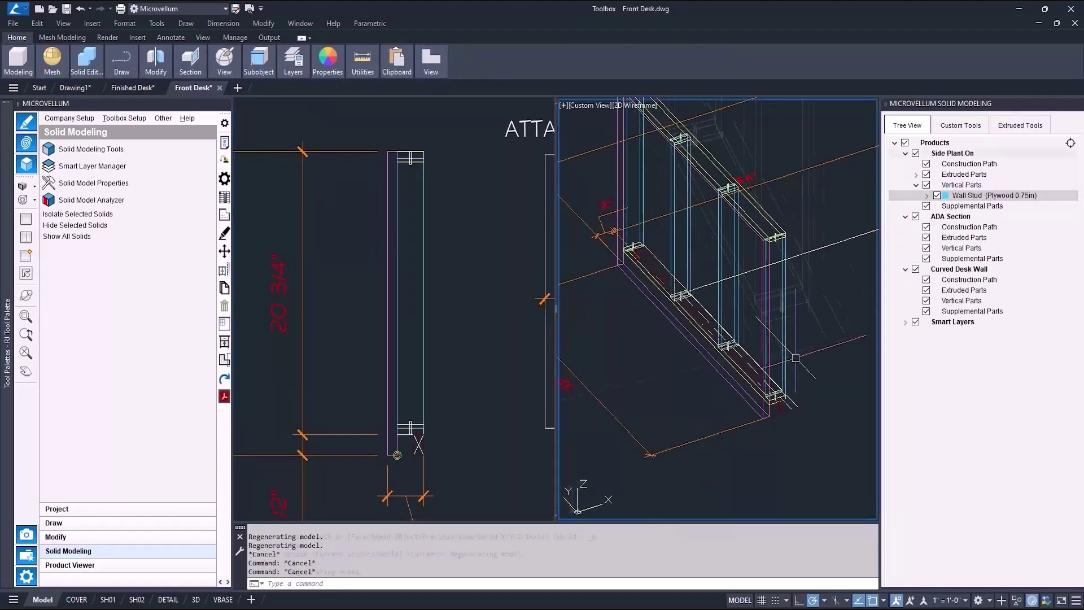
left_click(915, 153)
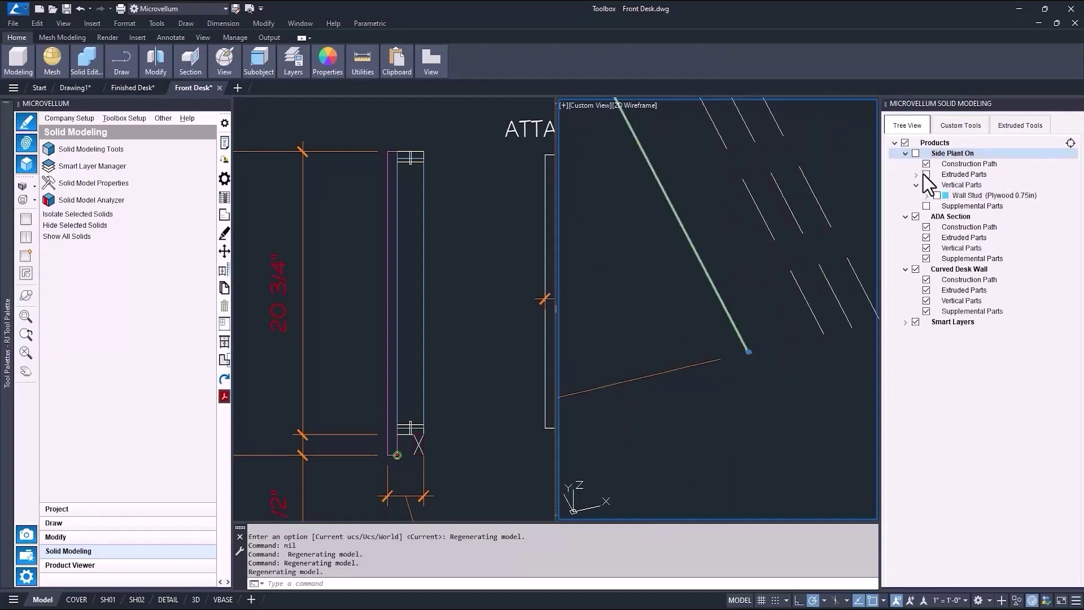
left_click(926, 175)
left_click(917, 174)
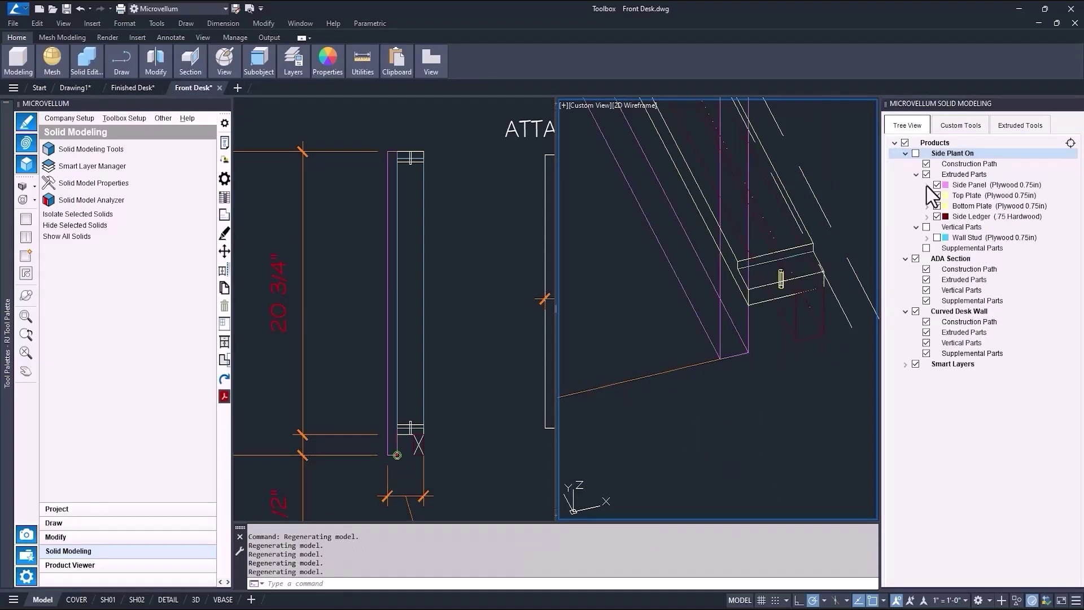
Hide the Top Plate, Bottom Plate and Side Ledger to examine the Side Panel on its path, and show the whole Side Plant On again.
left_click(936, 195)
left_click(937, 205)
left_click(937, 216)
key("Escape")
left_click(755, 333)
left_click(739, 351)
key("Escape")
scroll(752, 364, "down", 8)
left_click(915, 153)
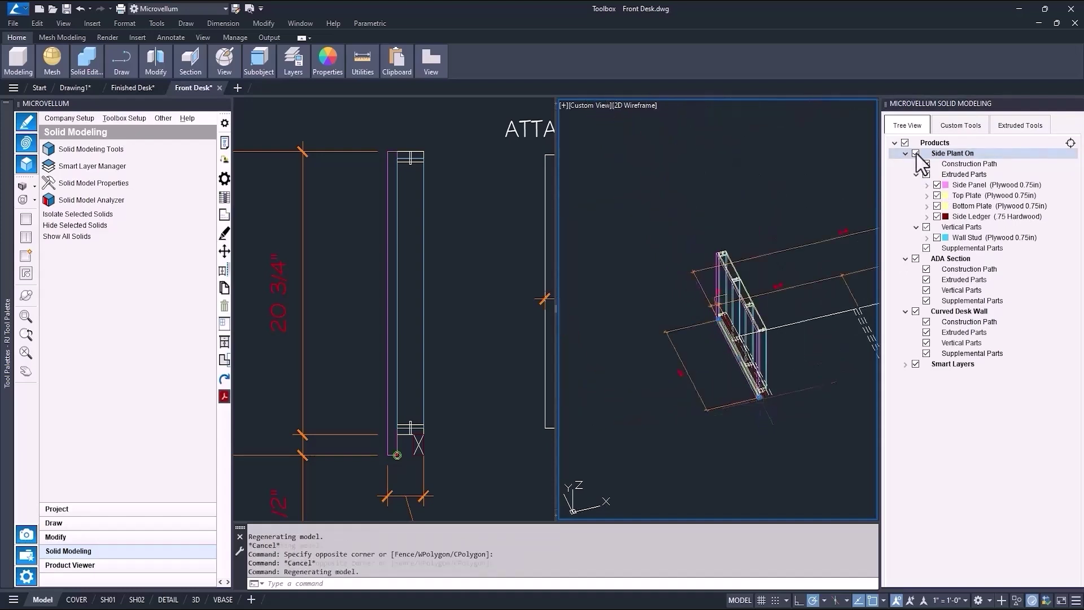
Set the Side Plant On's horizontal base point offset to .75.
right_click(951, 154)
left_click(973, 174)
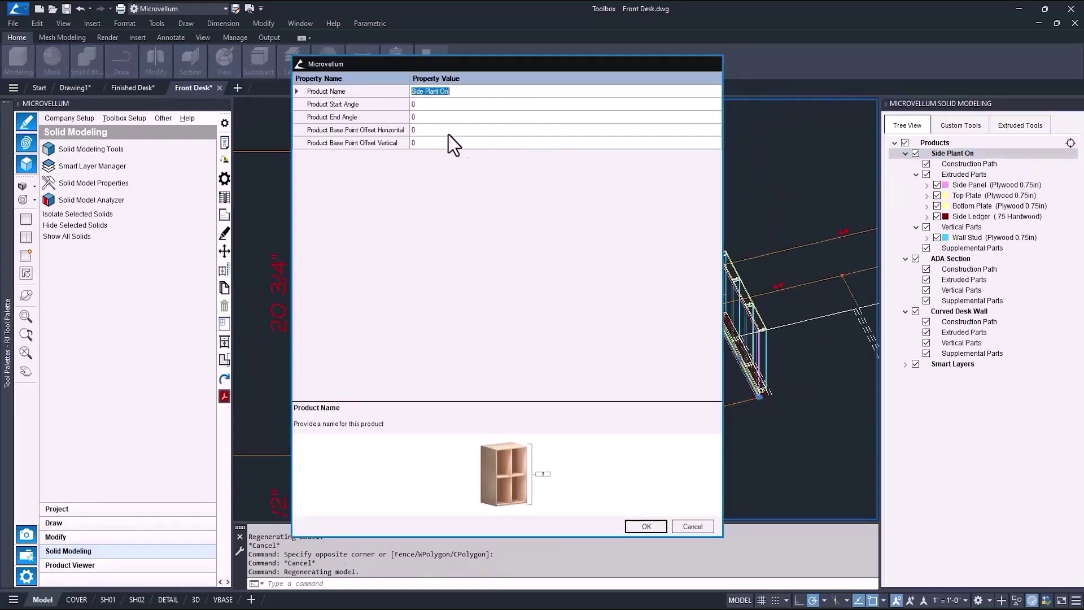
left_click(421, 130)
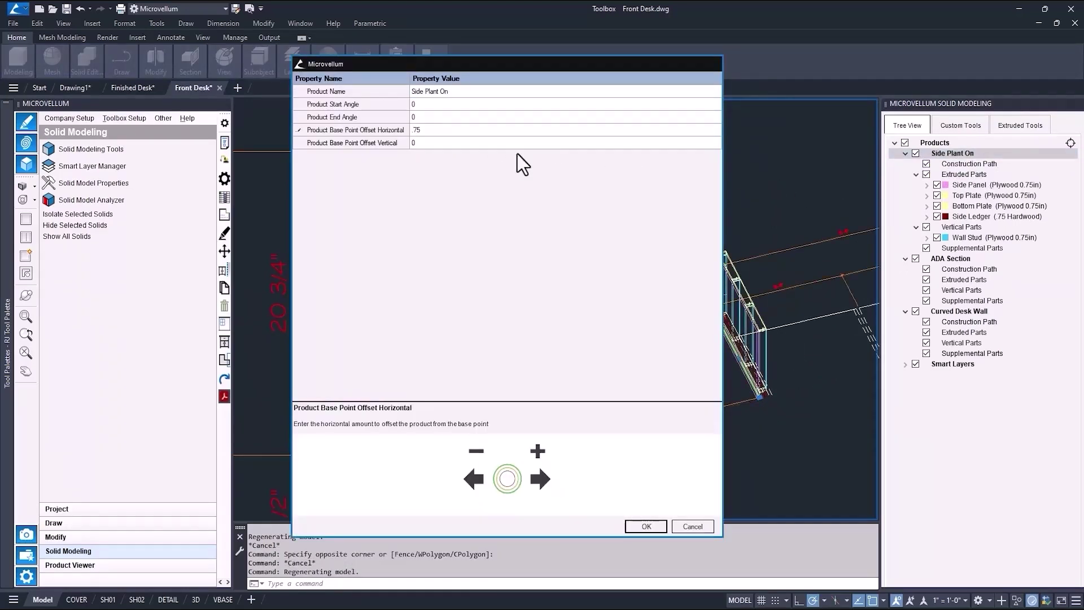
left_click(645, 526)
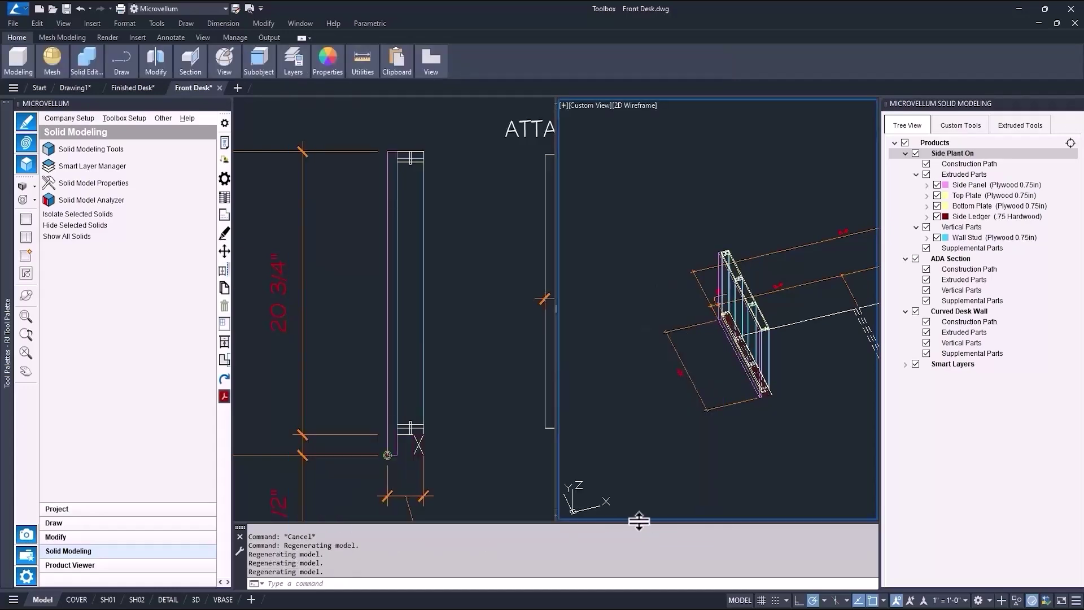
Set the Side Plant On's vertical base point offset to 10.5, following the section's floor line.
left_click(367, 473)
scroll(385, 461, "up", 4)
scroll(386, 462, "down", 4)
middle_click_drag(405, 453, 404, 412)
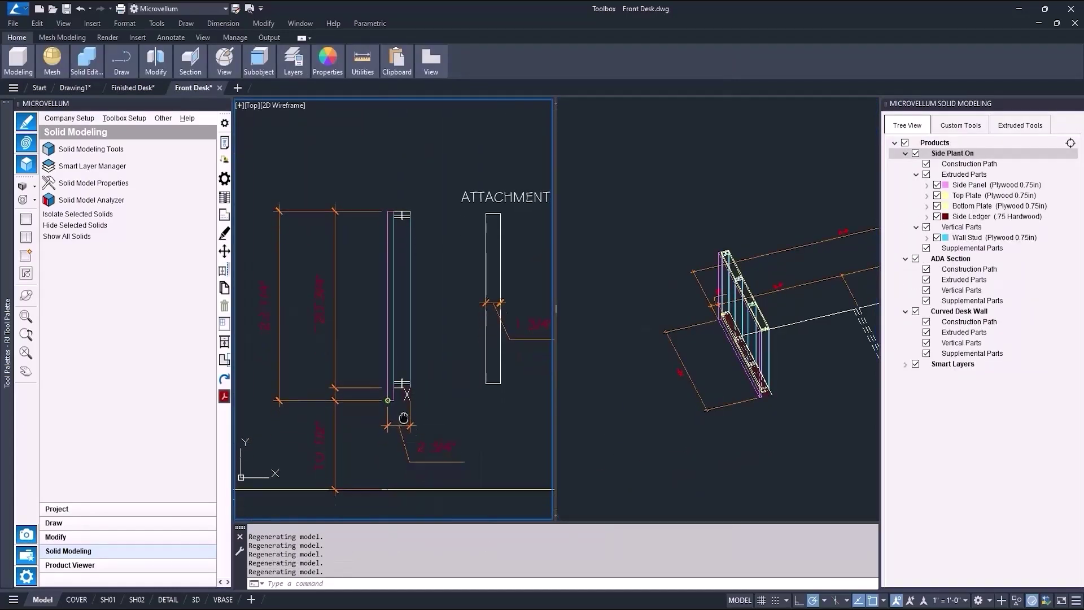
right_click(935, 159)
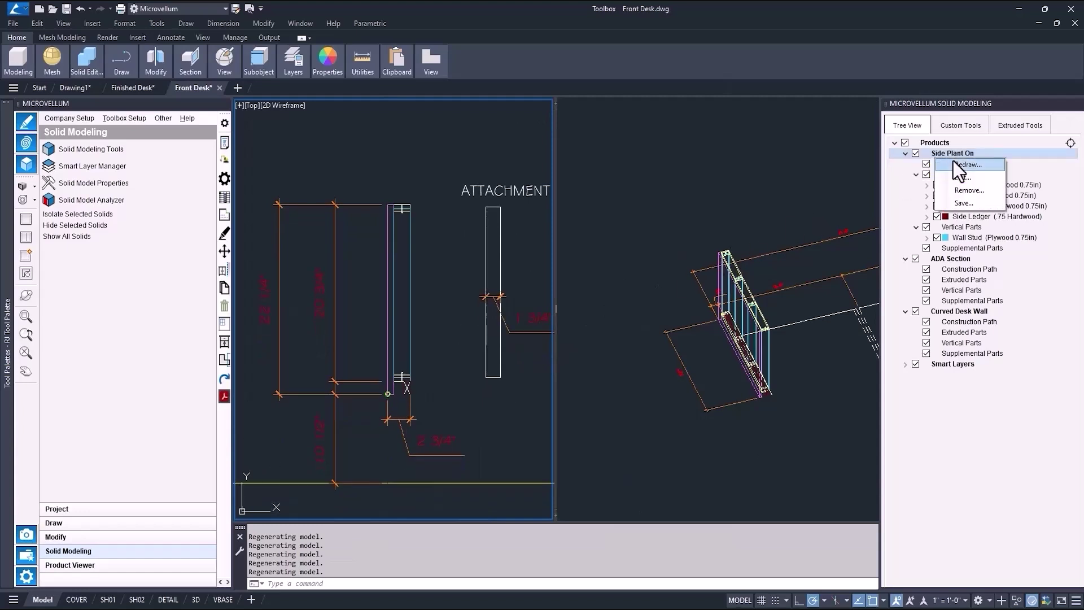
left_click(967, 178)
left_click(426, 147)
type("10")
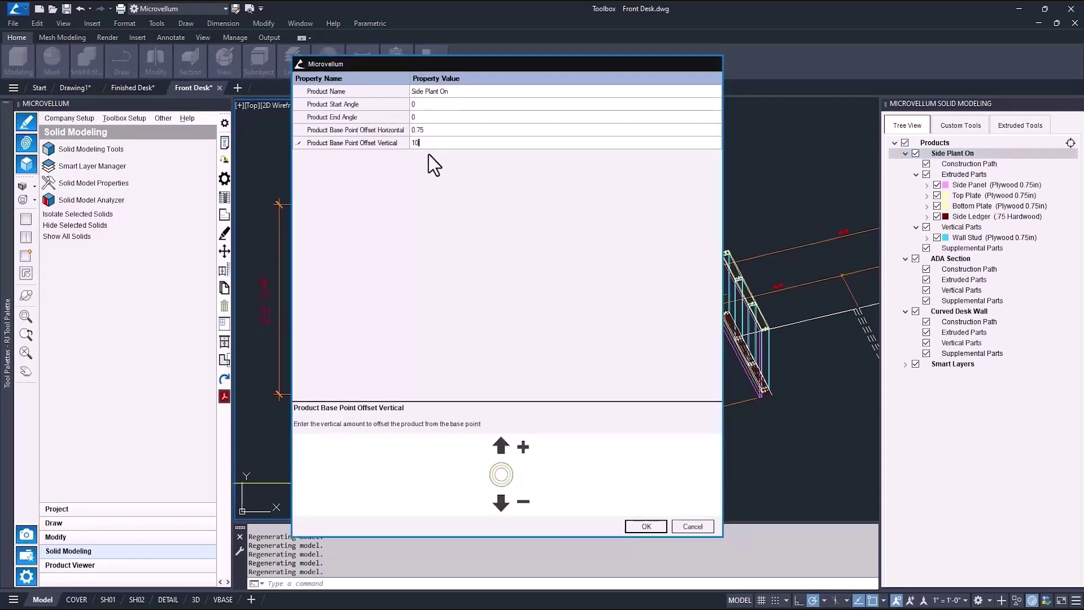
type(".5")
left_click(646, 526)
Shade the 3D model in the Conceptual visual style with the Side Plant On's open stud side in sight.
left_click(773, 395)
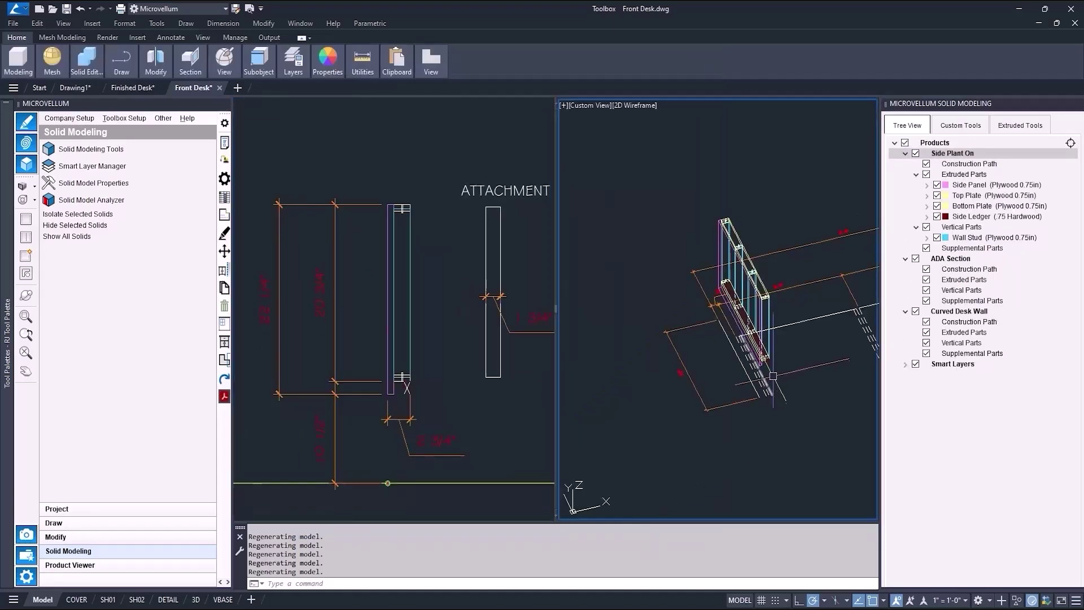
scroll(746, 319, "up", 2)
mouse_move(743, 338)
middle_mouse_down("shift")
mouse_move(756, 317)
mouse_move(759, 329)
middle_mouse_up("shift")
middle_click_drag(759, 328, 724, 356)
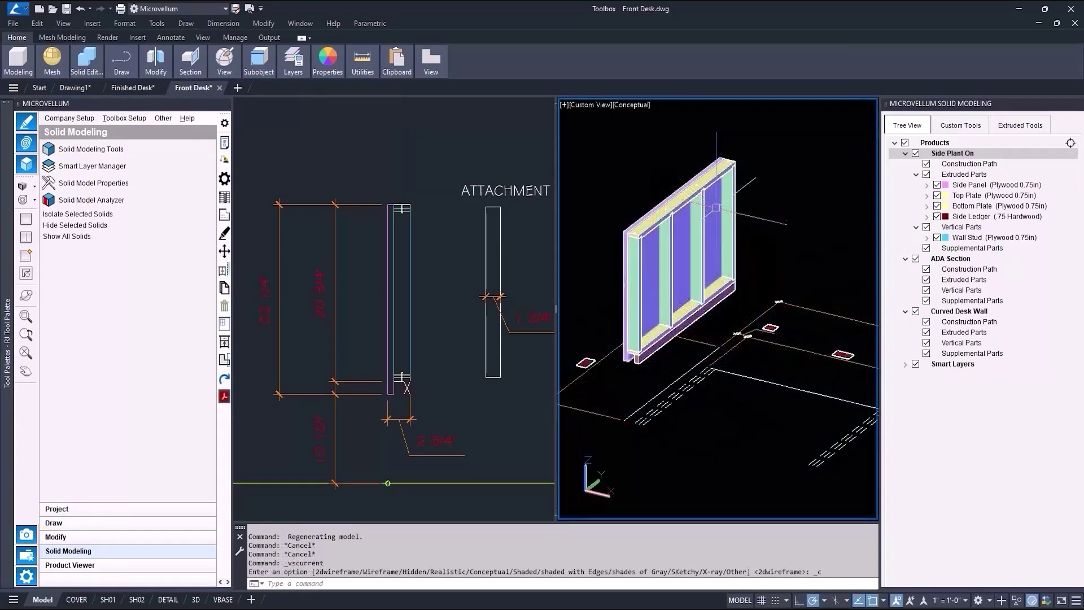
scroll(716, 207, "up", 5)
Draw a 0.75 by 1.75 solid box beside the end wall stud, spanning from the top plate's underside to the bottom plate.
left_click(19, 72)
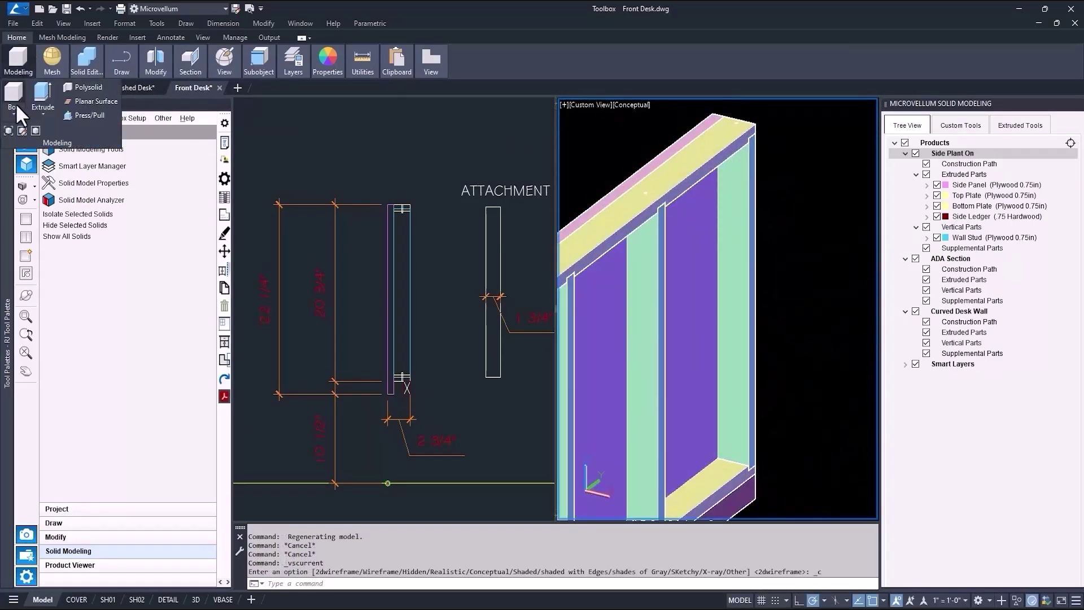
left_click(15, 112)
left_click(19, 137)
scroll(774, 147, "up", 6)
type(".01")
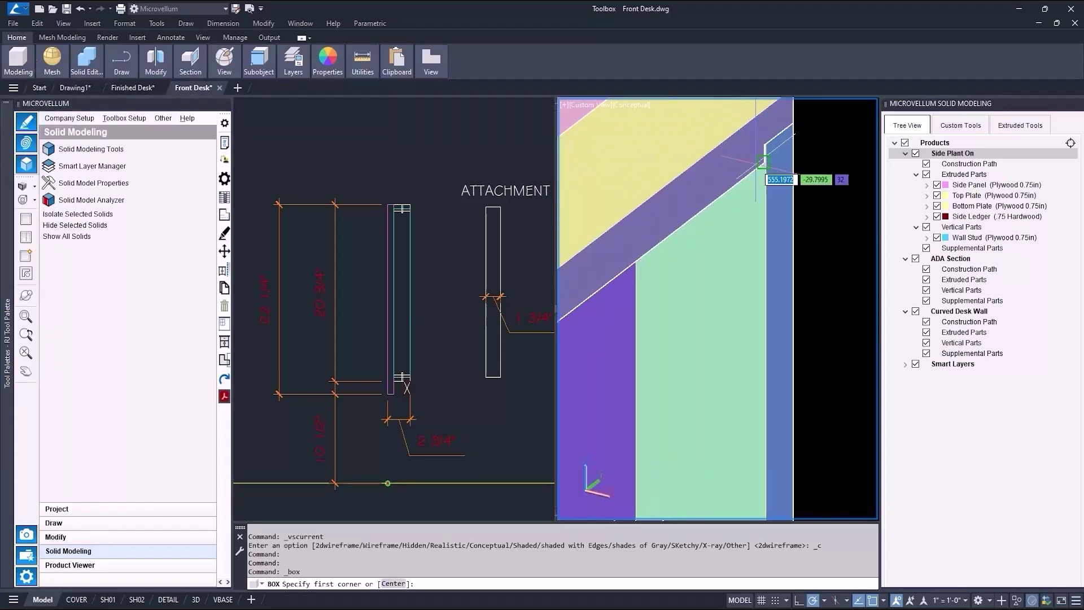
key("Return")
scroll(759, 181, "down", 6)
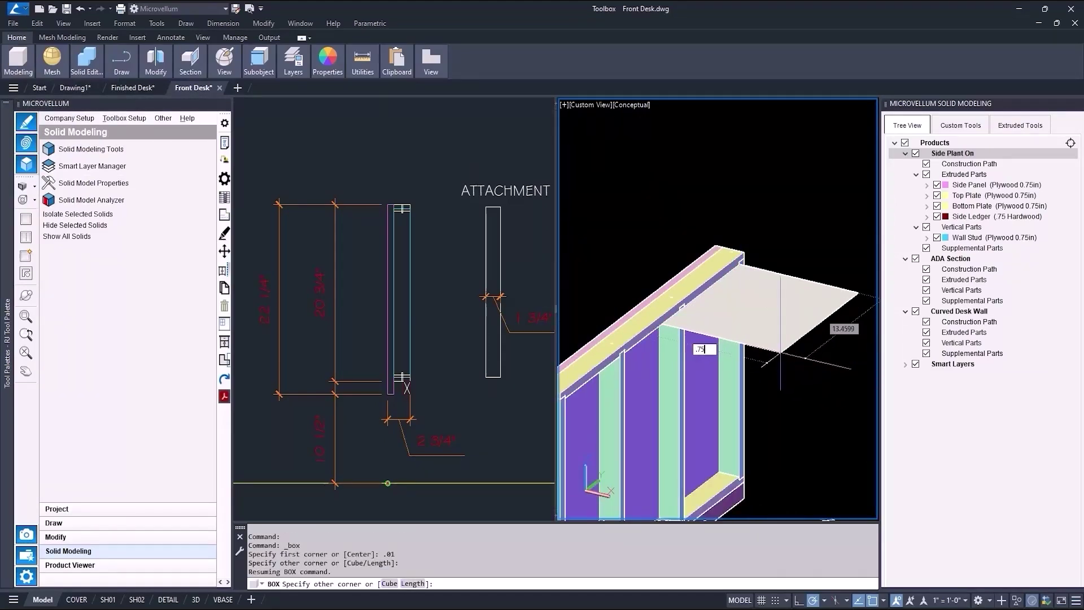
type(".75")
key("Tab")
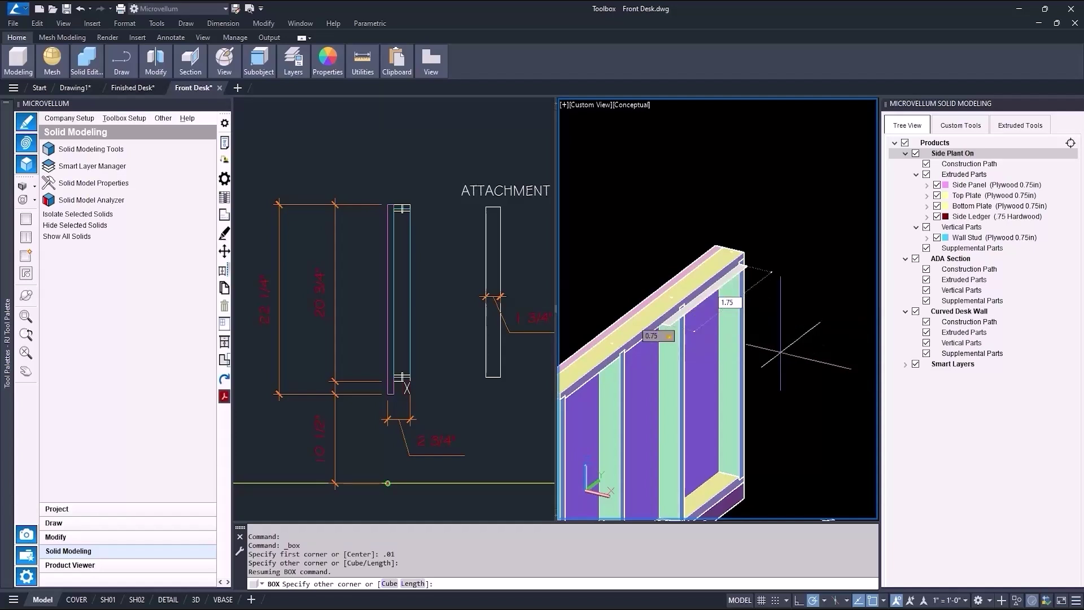
key("Return")
scroll(780, 352, "down", 2)
scroll(734, 416, "up", 5)
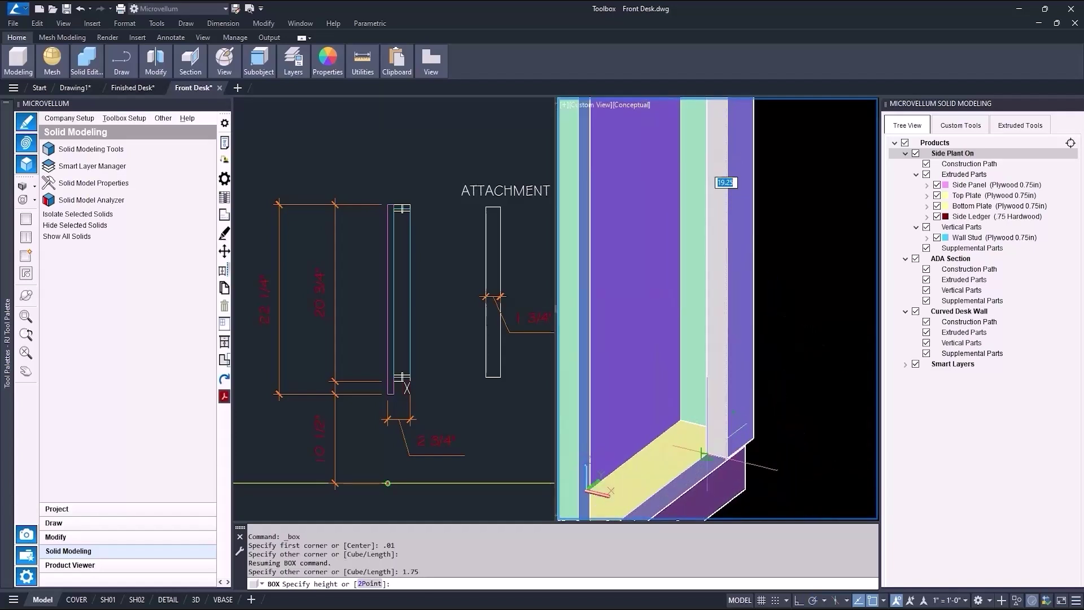
left_click(707, 454)
Move the new box by its lower corner into place beside the end wall stud on the bottom plate.
type("m")
key("Return")
left_click(723, 437)
scroll(729, 457, "up", 5)
key("Return")
left_click(721, 464)
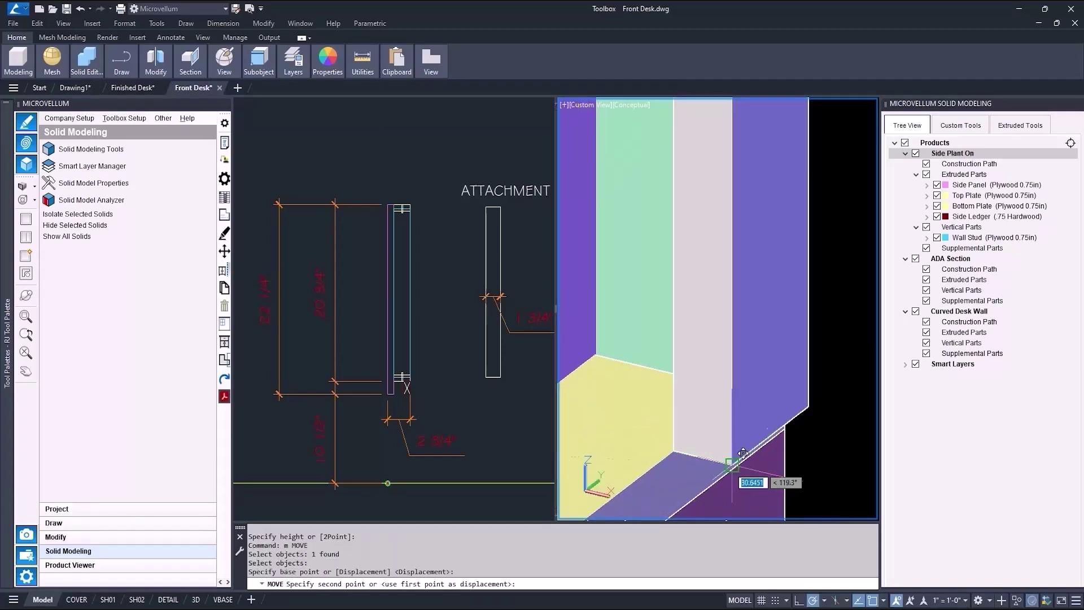
left_click(672, 452)
scroll(780, 400, "down", 1)
Copy the box from the end wall stud to the matching positions beside the other wall studs.
middle_click_drag(781, 400, 653, 378, "shift")
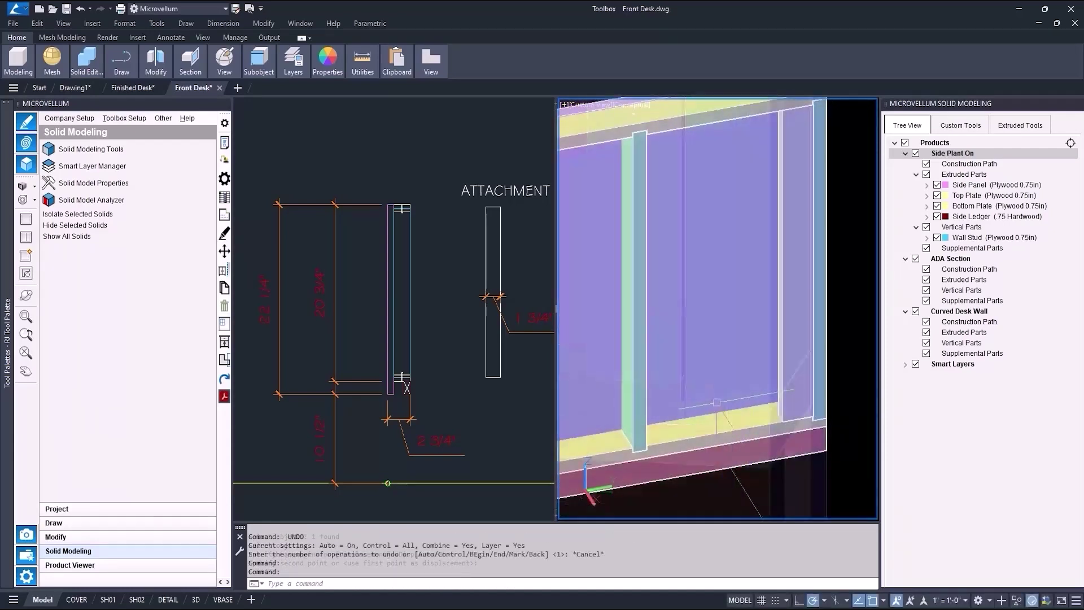
type("cc")
key("Return")
scroll(813, 420, "up", 3)
left_click(814, 418)
key("Return")
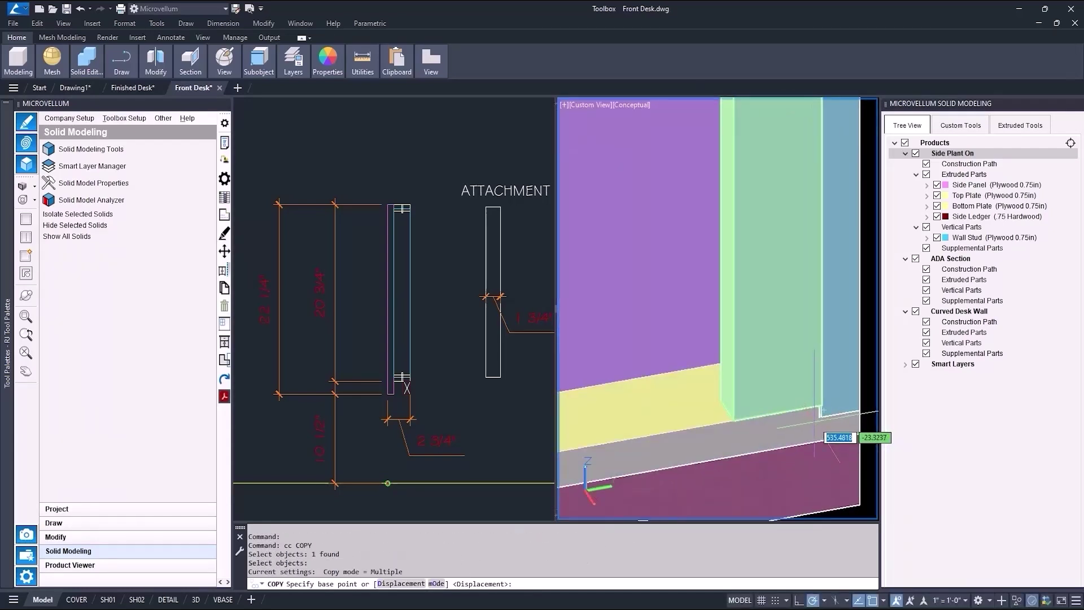
scroll(821, 417, "up", 3)
left_click(822, 416)
scroll(822, 416, "down", 6)
scroll(699, 419, "up", 4)
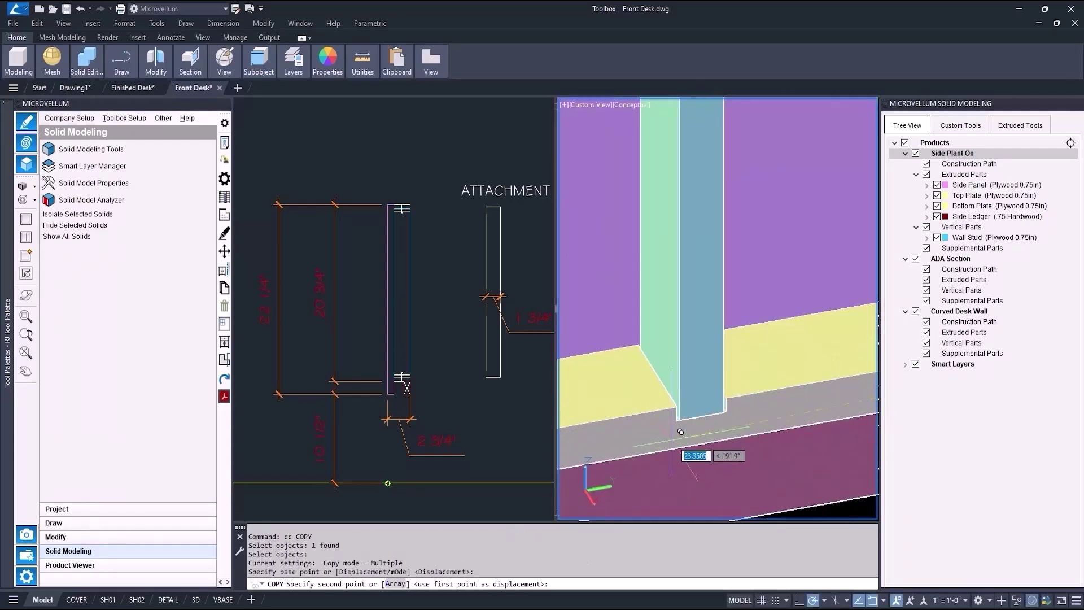
left_click(678, 419)
scroll(723, 413, "down", 3)
Add the first box to the Side Plant On's supplemental parts as Attachment Cleat1, coloured blue, in Plywood 0.75in.
double_click(953, 249)
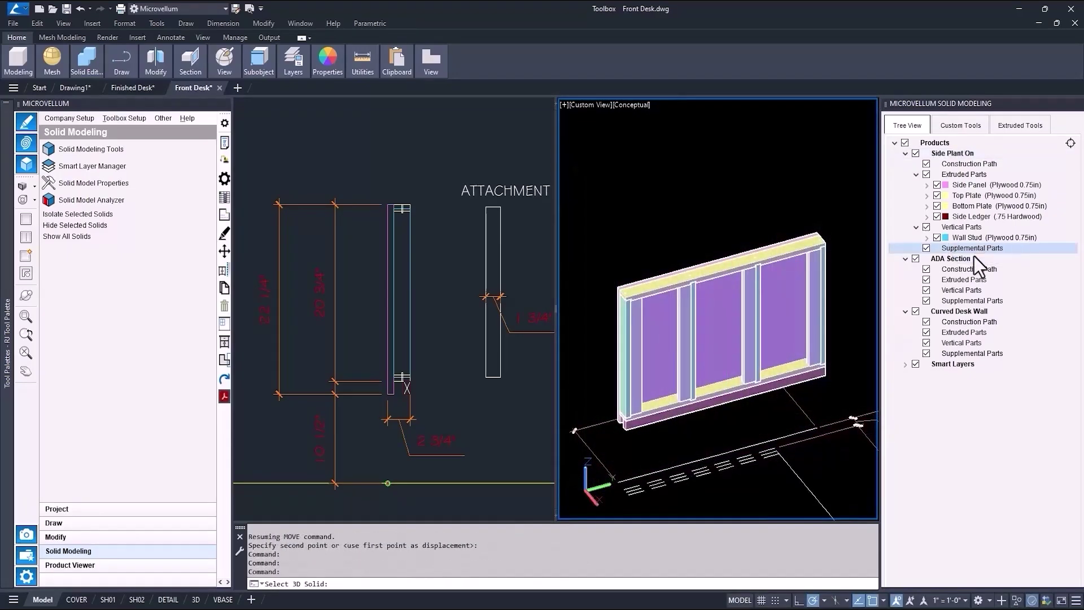
left_click(798, 279)
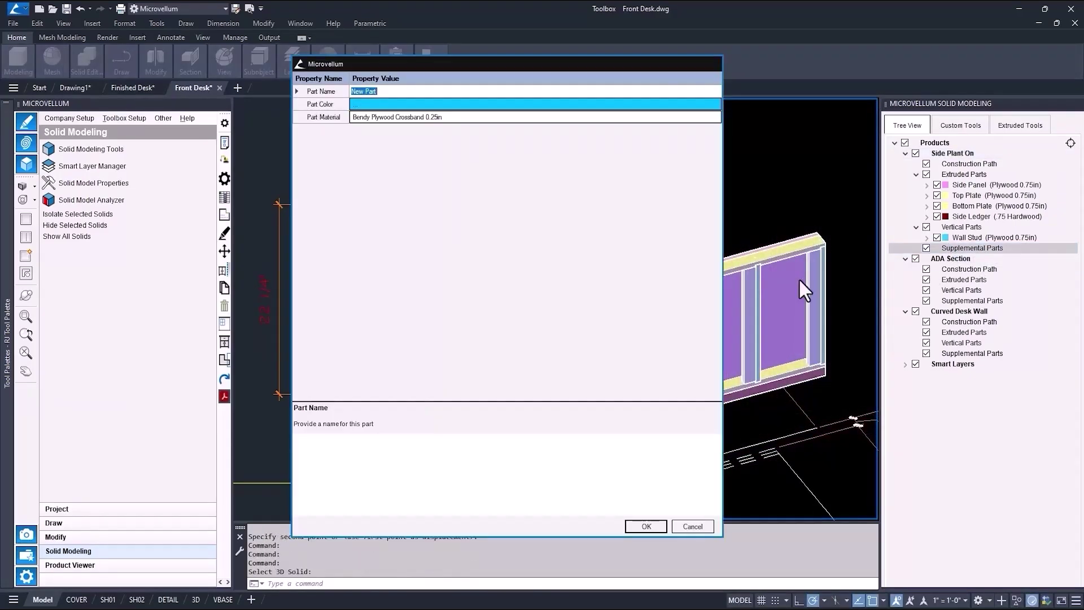
type("Attachment Cleat1")
left_click(389, 105)
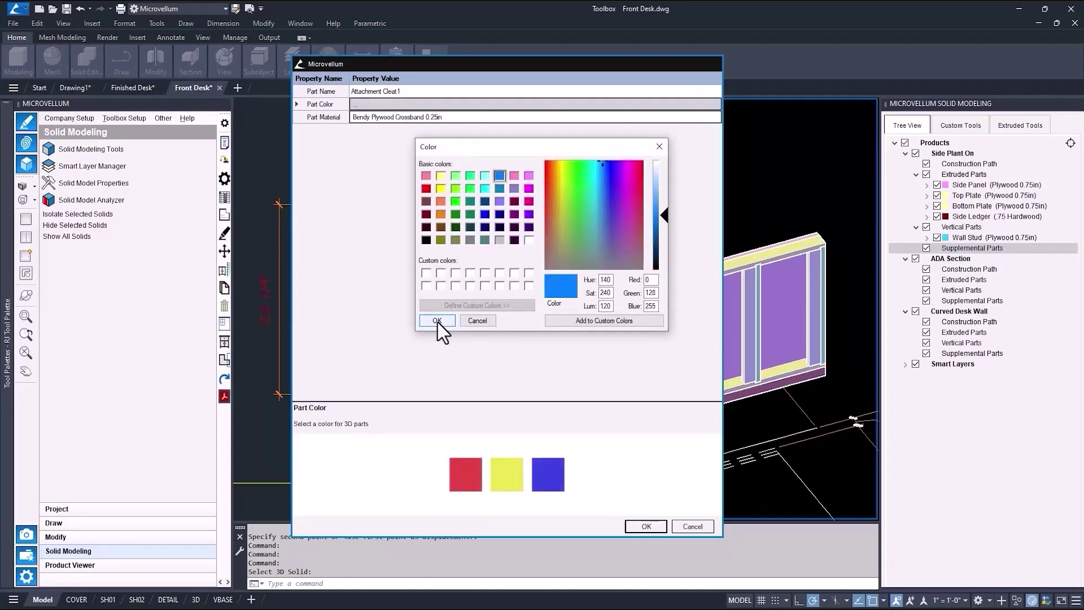
left_click(438, 320)
left_click(402, 118)
left_click(286, 413)
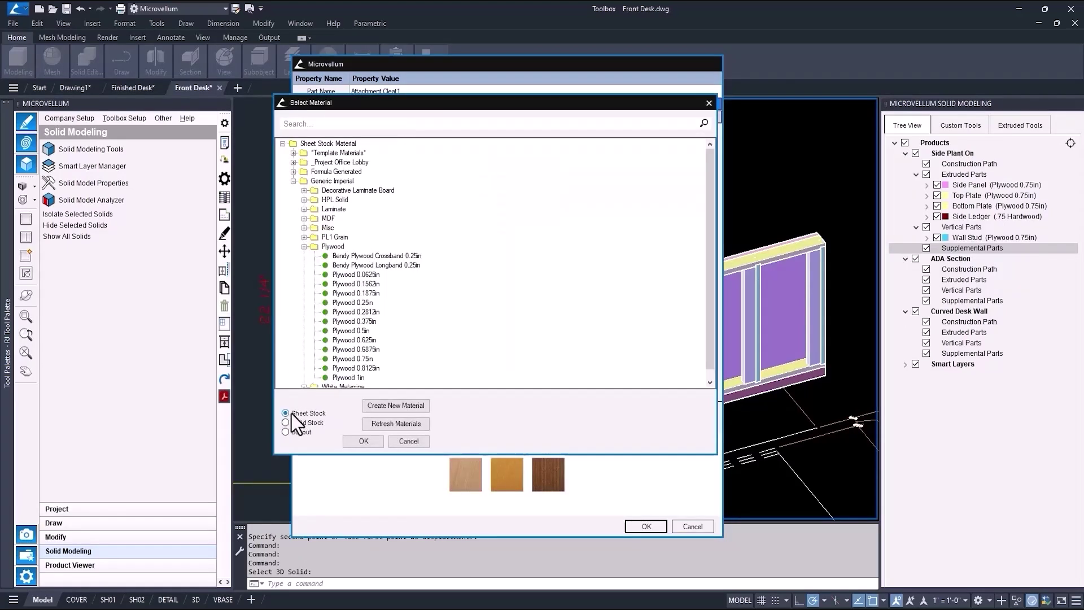
double_click(351, 359)
left_click(644, 525)
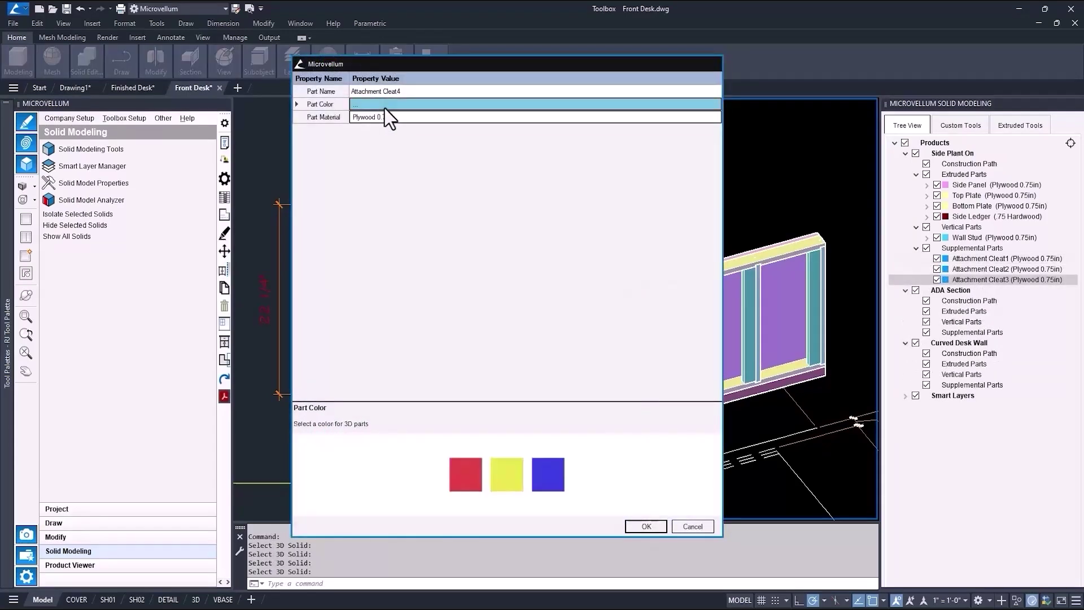
Add the remaining boxes as supplemental parts Attachment Cleat2, Attachment Cleat3 and Attachment Cleat4, coloured blue, in Plywood 0.75in.
left_click(385, 105)
left_click(499, 177)
left_click(438, 318)
left_click(647, 526)
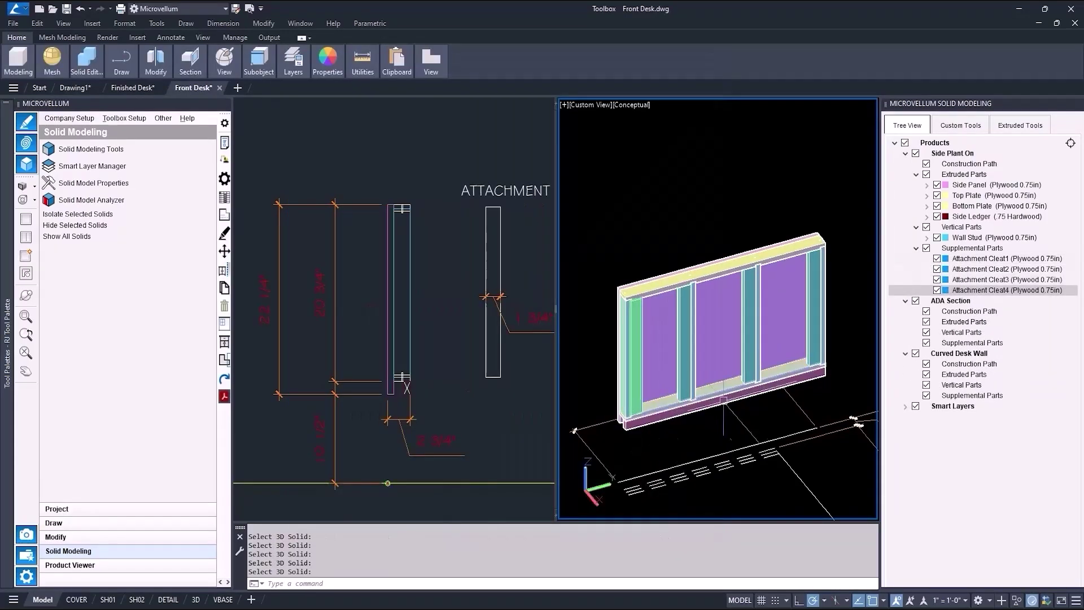
Hide and show the supplemental parts again to check the cleats, and return the 3D model to 2D Wireframe.
left_click(927, 248)
left_click(927, 248)
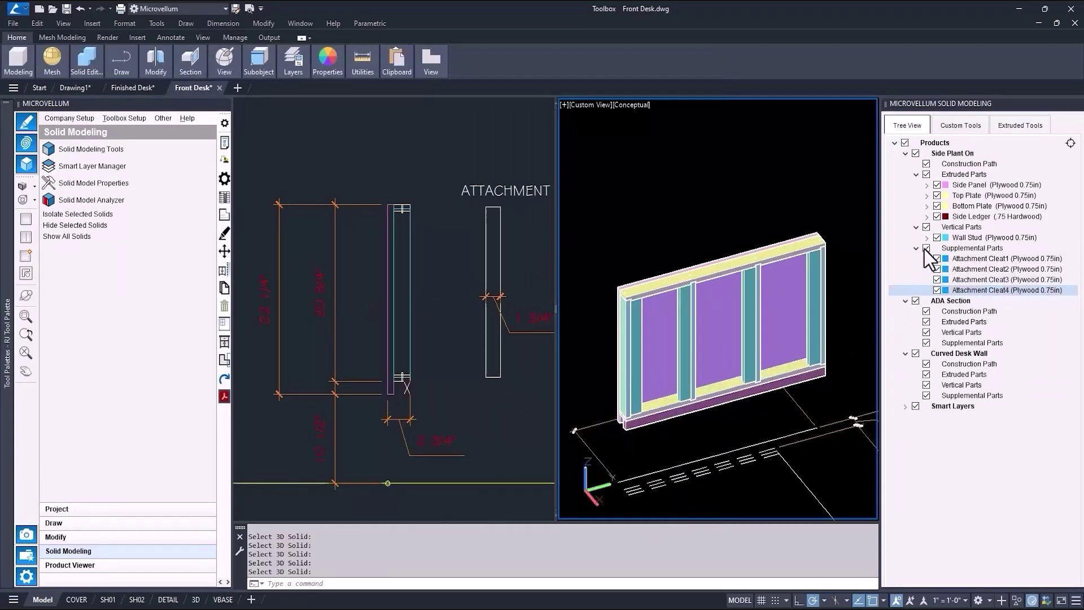
middle_click_drag(717, 372, 705, 406, "shift")
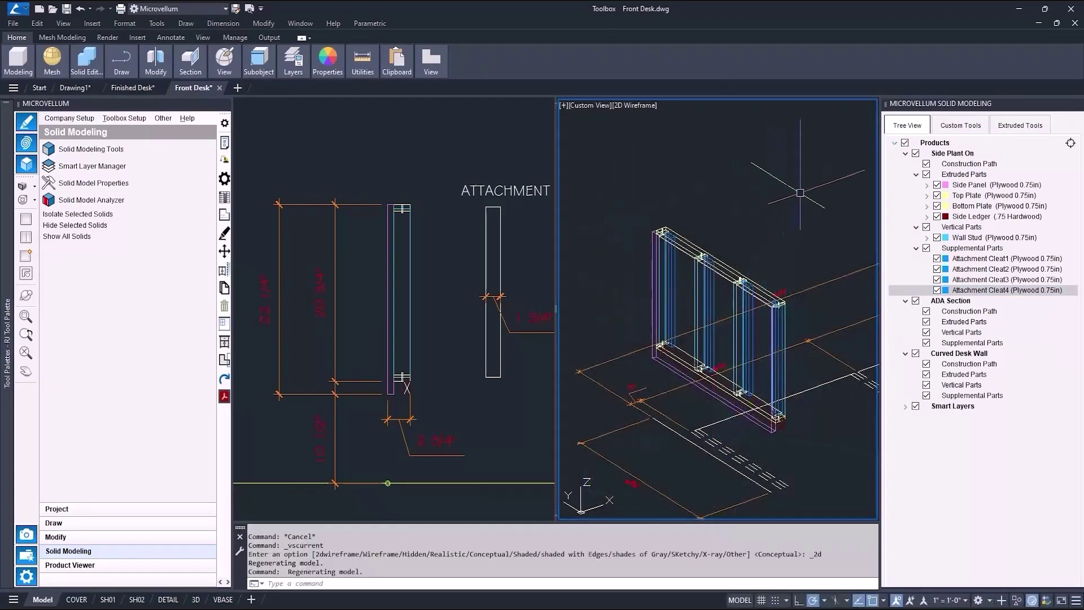
Collapse and hide the Side Plant On, and select the ADA Section to highlight its construction path.
left_click(905, 154)
left_click(915, 153)
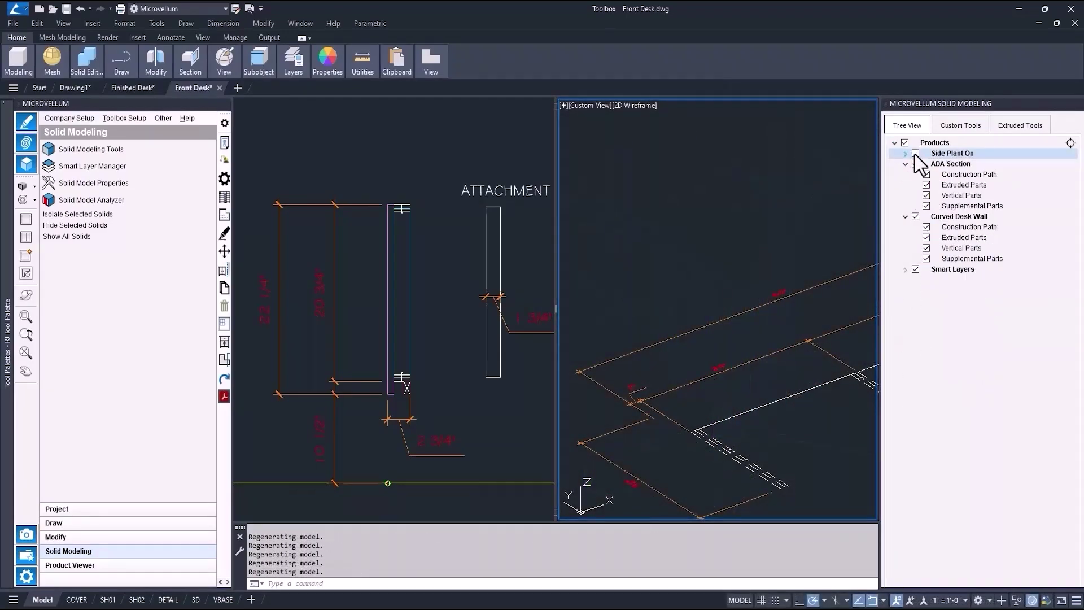
left_click(943, 166)
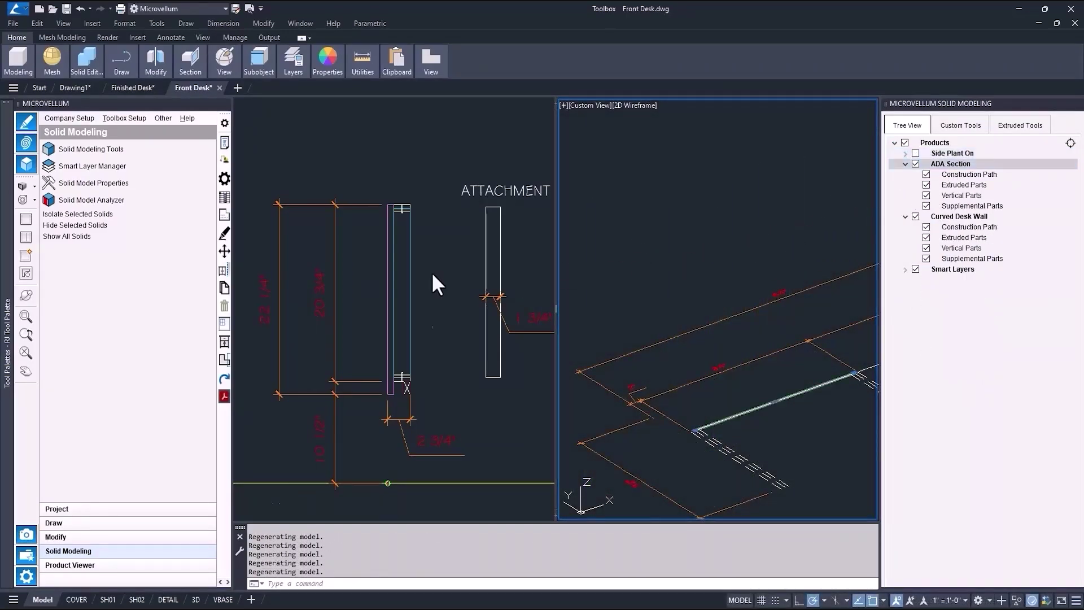
Start adding extruded parts to the ADA Section using all profile entities of the Section B Rib drawing.
left_click(433, 278)
scroll(431, 281, "down", 2)
middle_click_drag(464, 317, 272, 316)
scroll(360, 291, "up", 2)
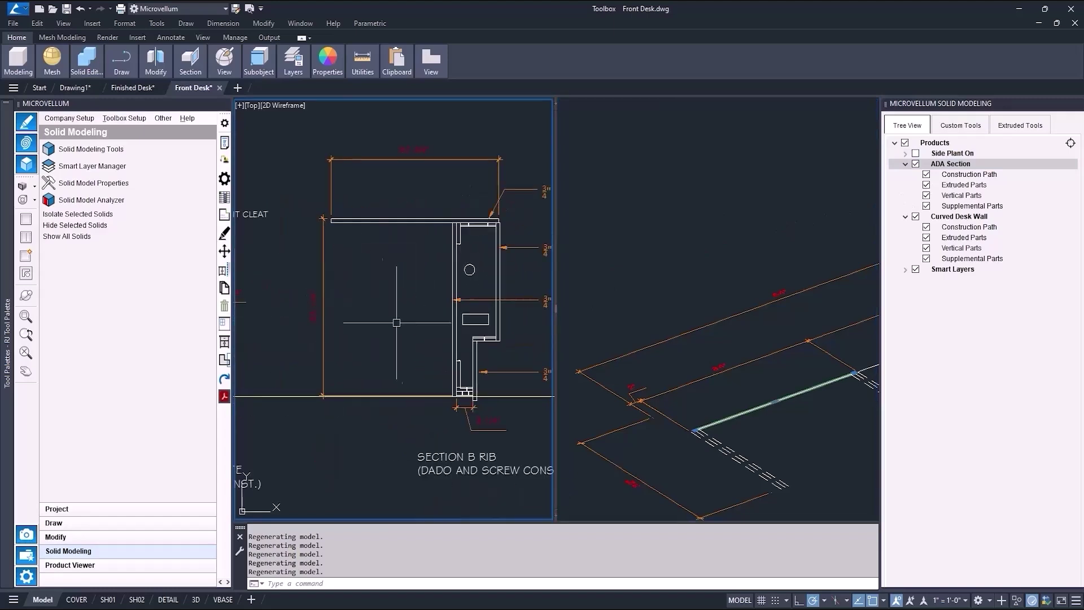
middle_click_drag(404, 336, 361, 307)
scroll(325, 298, "up", 2)
right_click(950, 185)
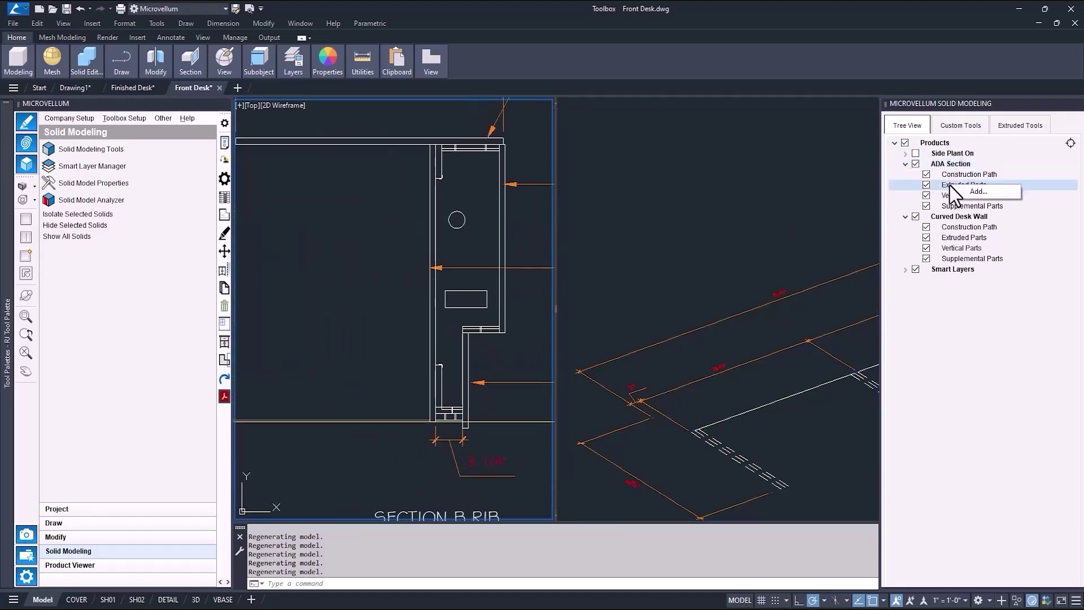
scroll(356, 126, "down", 2)
left_click_drag(276, 119, 455, 387)
key("Return")
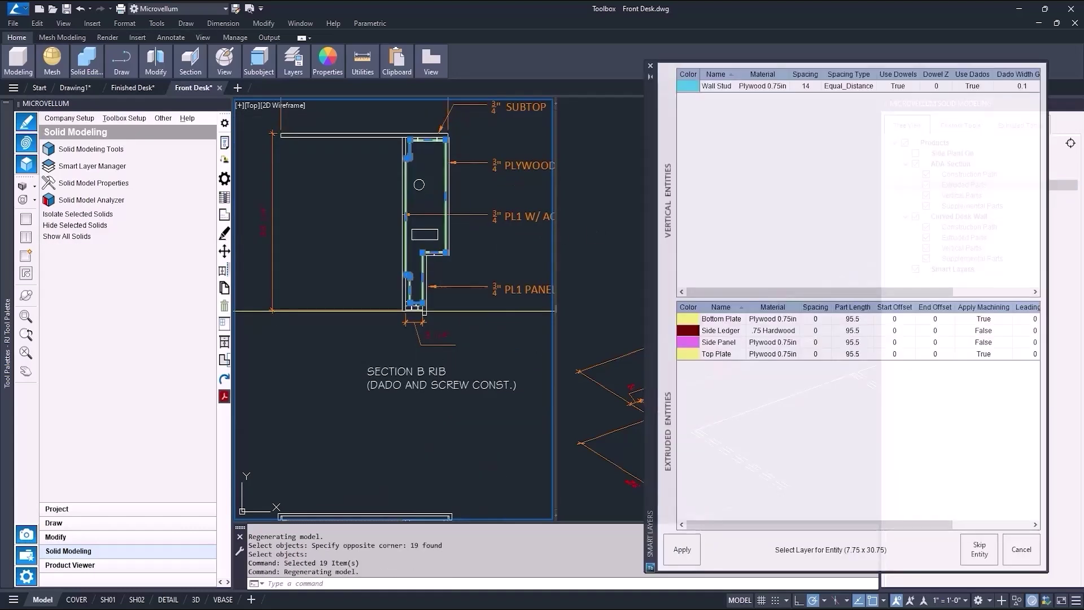
Assign Wall Stud to the rib profile, and add Subtop, Back Panel, Finished Kick Panel and Access Panel Frame layers for the surrounding panels.
left_click(725, 87)
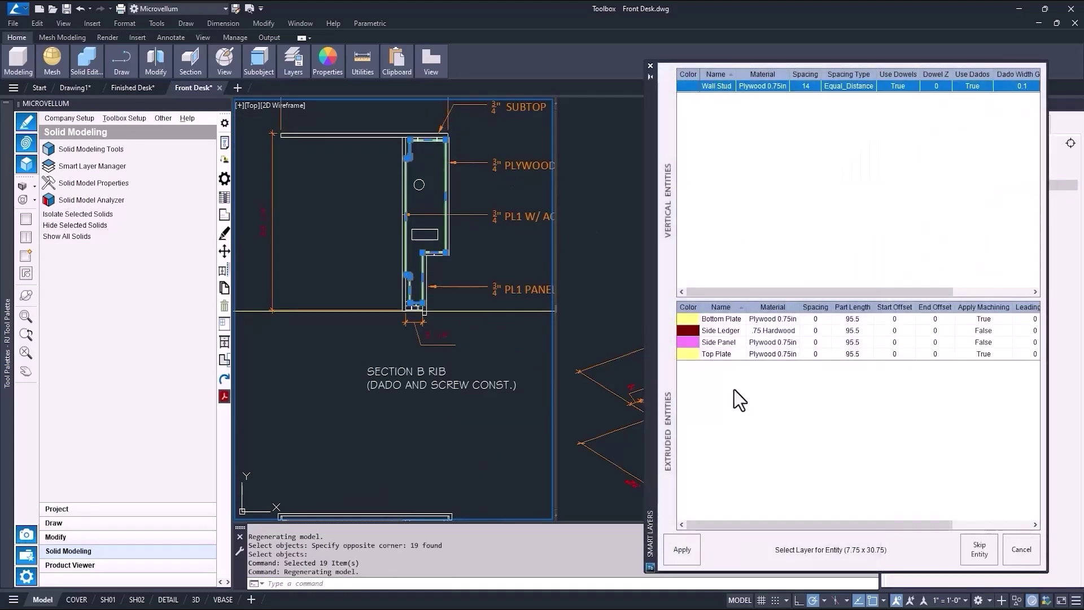
left_click(683, 547)
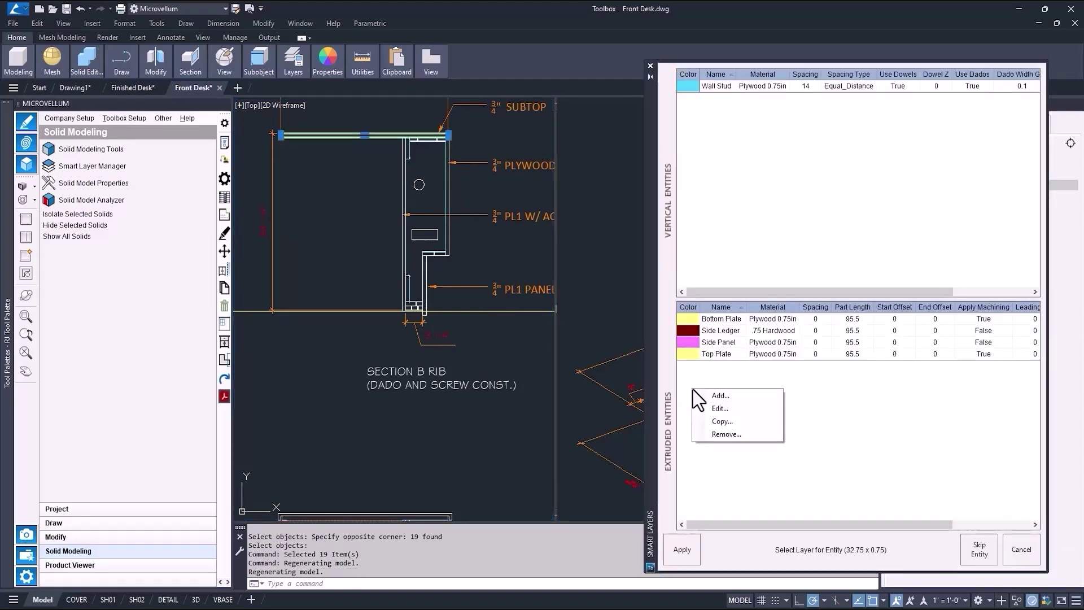
left_click(680, 547)
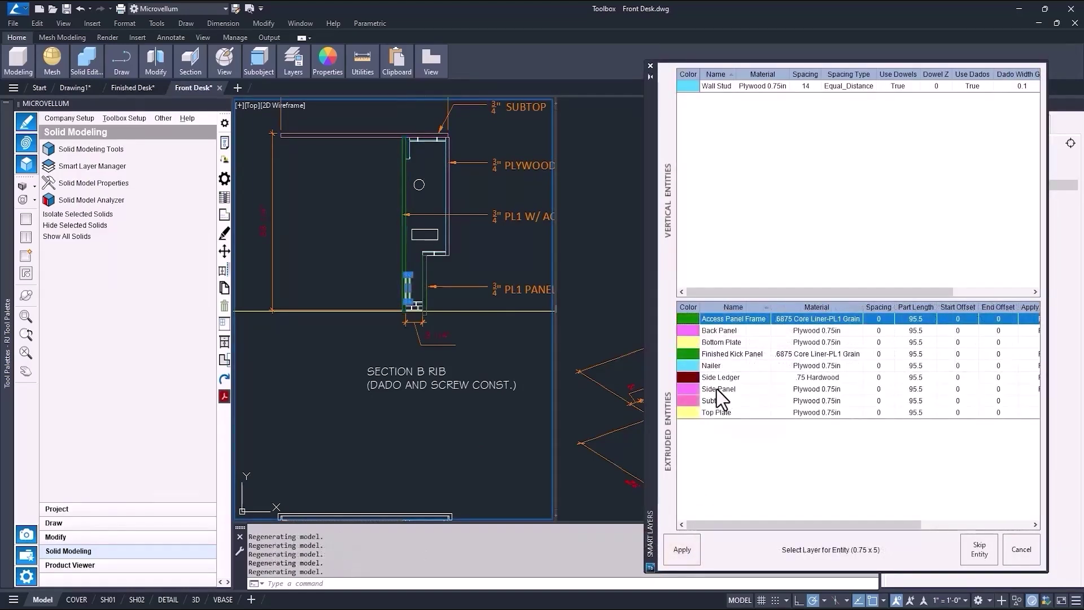
Assign the Nailer layer to the 0.75 x 5 profile and finish the ADA Section's layer assignment to generate its solids.
left_click(713, 368)
left_click(685, 551)
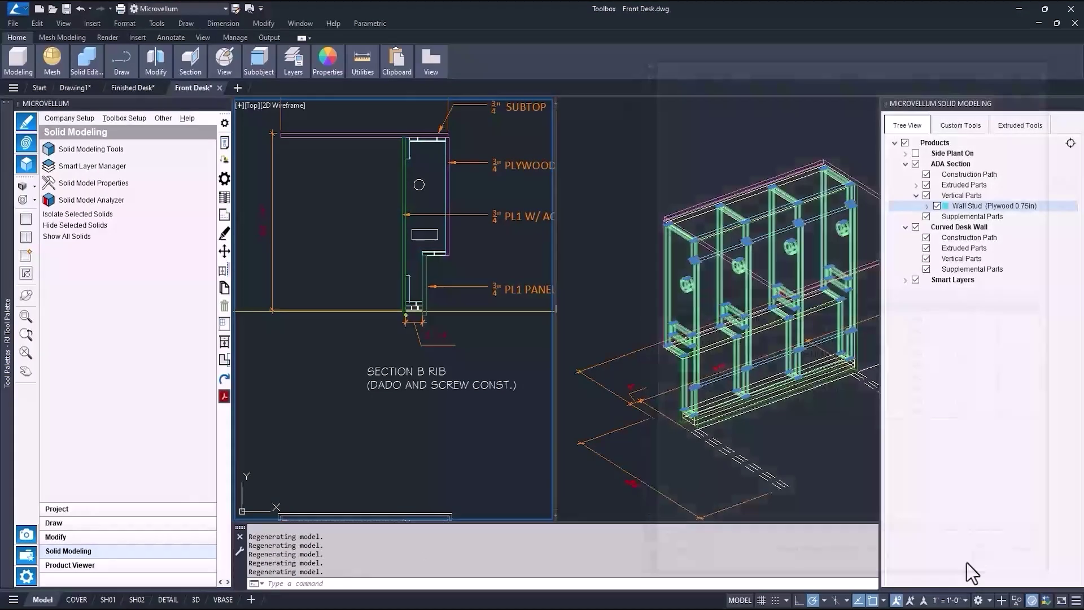
key("Escape")
key("Escape")
left_click(802, 433)
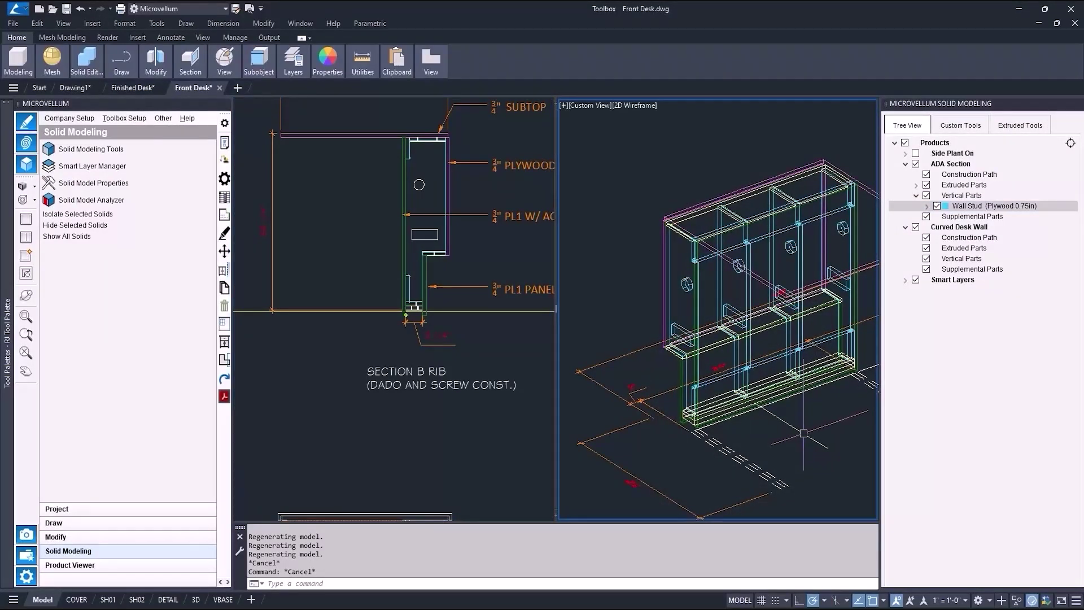
Move the round hole in the Section B Rib drawing slightly towards the plywood panel.
middle_click_drag(804, 433, 758, 434)
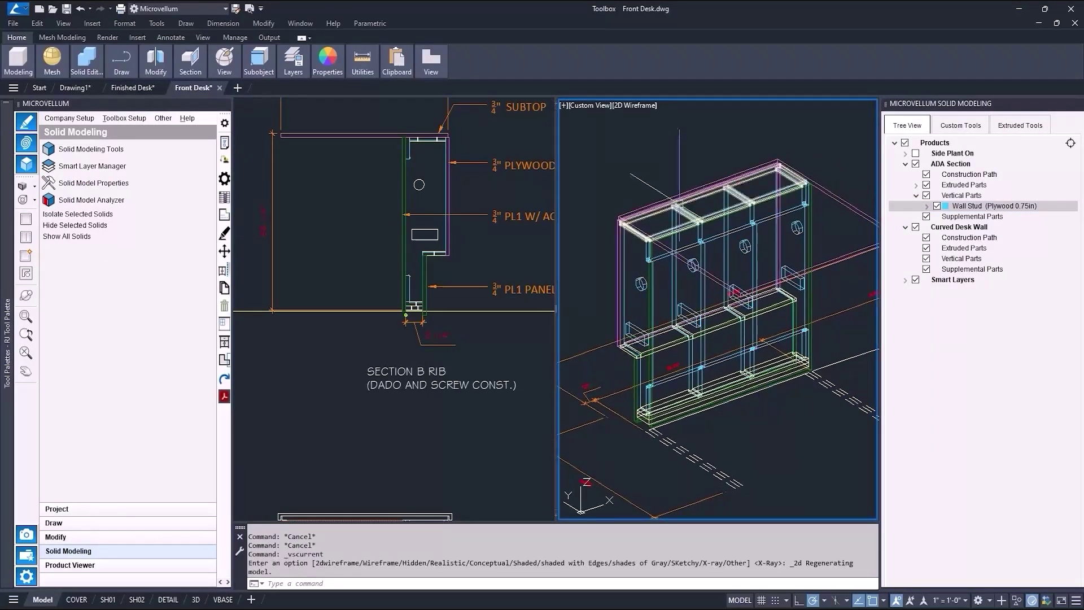
scroll(631, 196, "up", 6)
scroll(636, 225, "down", 3)
left_click(429, 195)
key("Escape")
type("m")
key("space")
left_click(422, 186)
key("space")
left_click(367, 179)
left_click(376, 179)
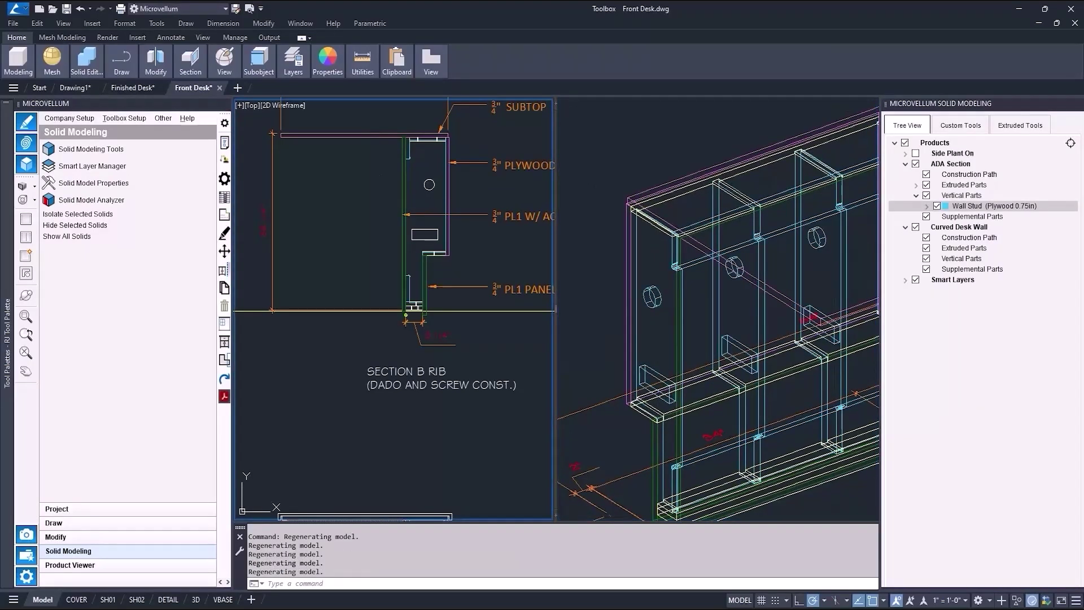
Move the round hole in the Section B Rib drawing back to its original place in the rib.
key("Return")
left_click(428, 185)
key("Return")
left_click(428, 185)
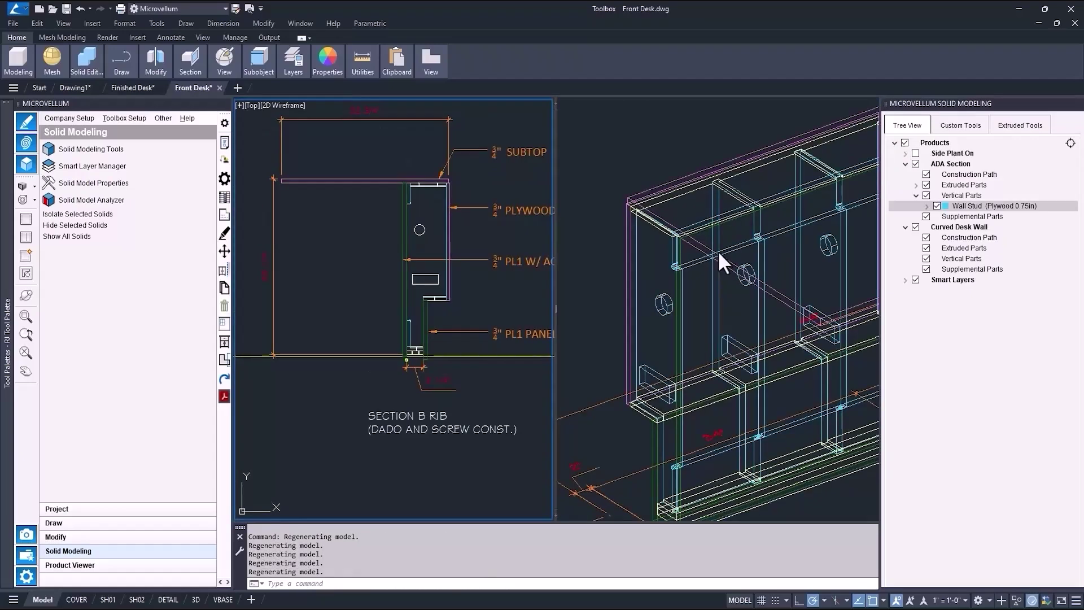
left_click(718, 254)
middle_click_drag(769, 301, 700, 292)
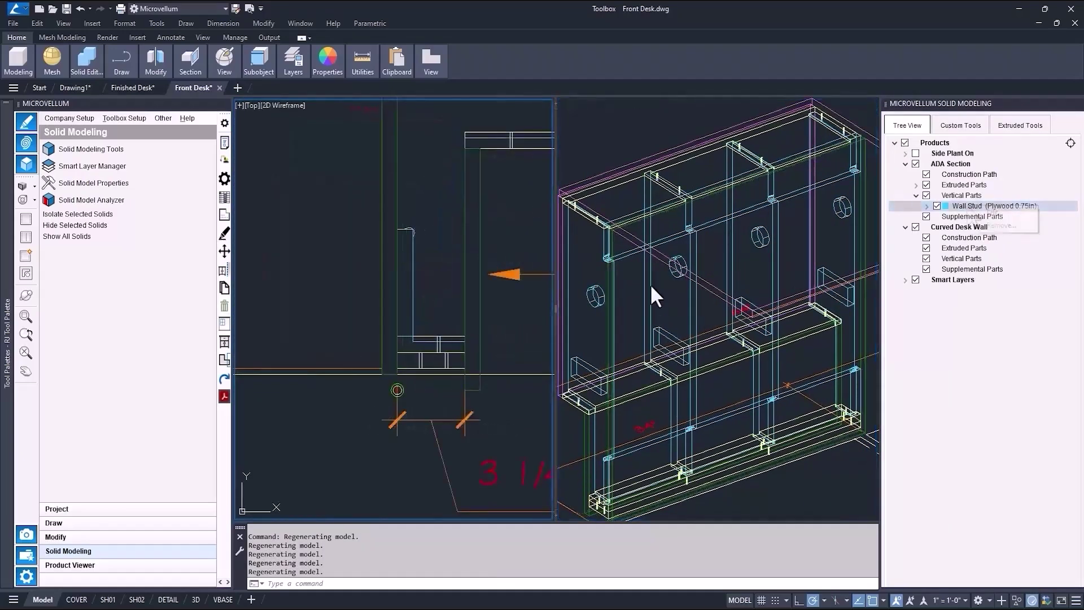
left_click(649, 283)
scroll(650, 282, "down", 1)
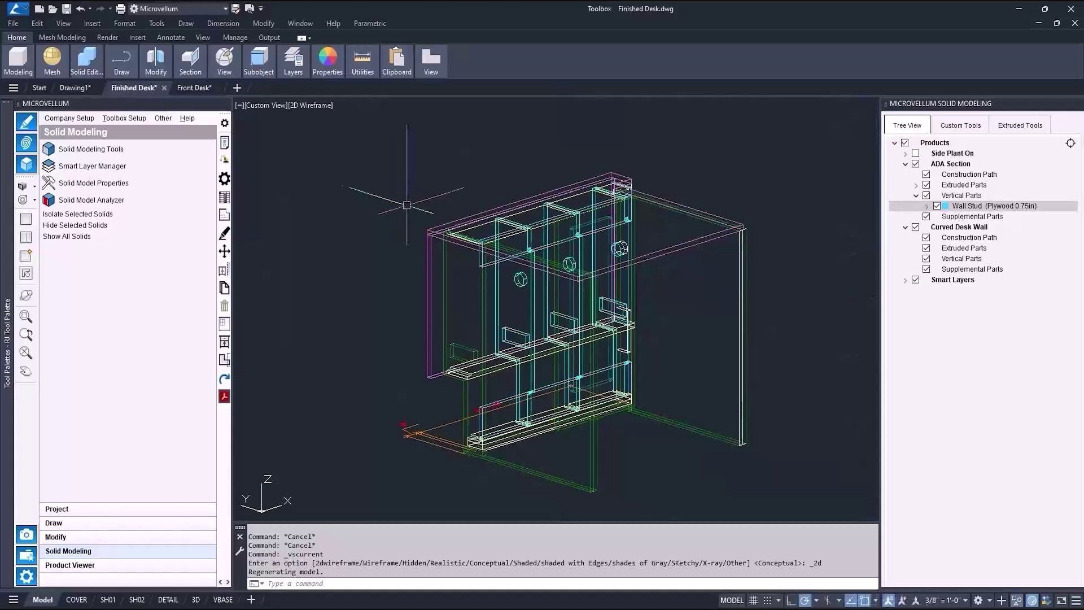
Shade the finished desk in the Conceptual style and check how far its back panel extends past the end wall stud.
mouse_move(511, 240)
middle_mouse_down("shift")
mouse_move(484, 225)
mouse_move(435, 249)
mouse_move(350, 254)
middle_mouse_up("shift")
left_click(308, 105)
left_click(341, 147)
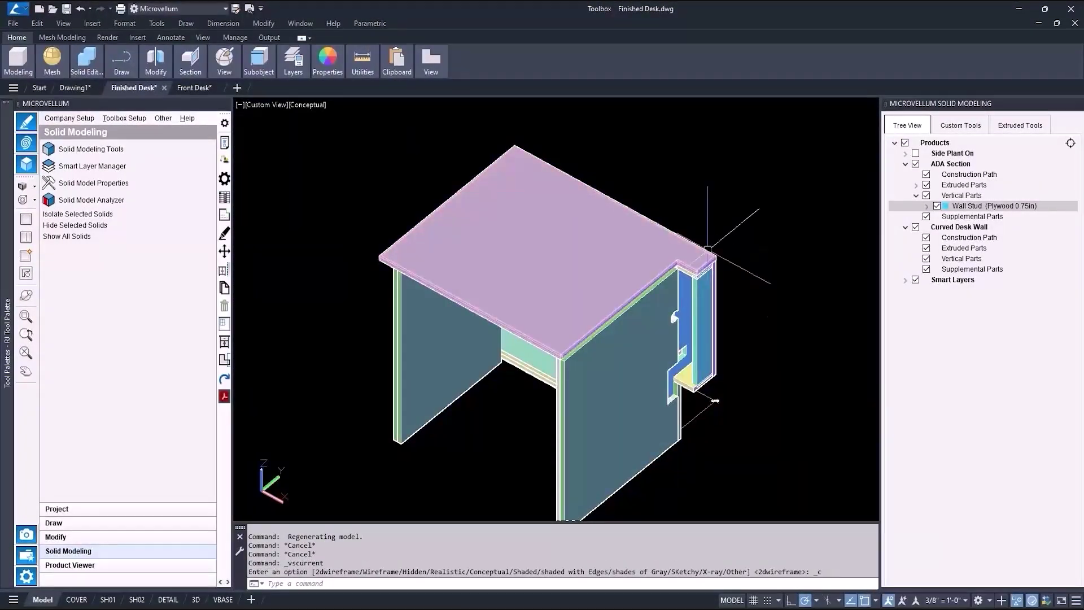
middle_click_drag(706, 248, 709, 283, "shift")
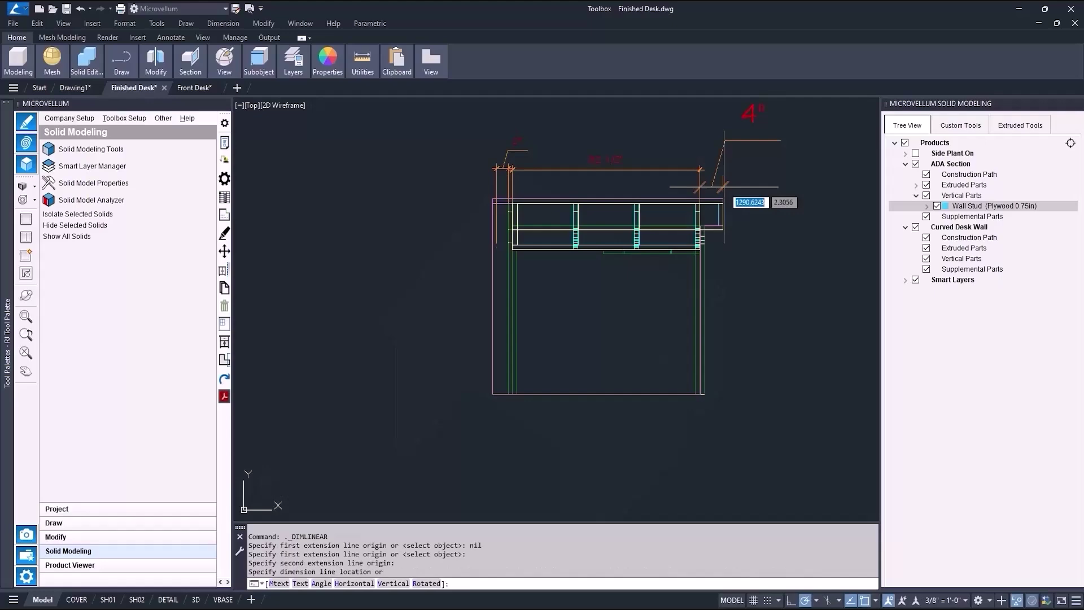
key("Escape")
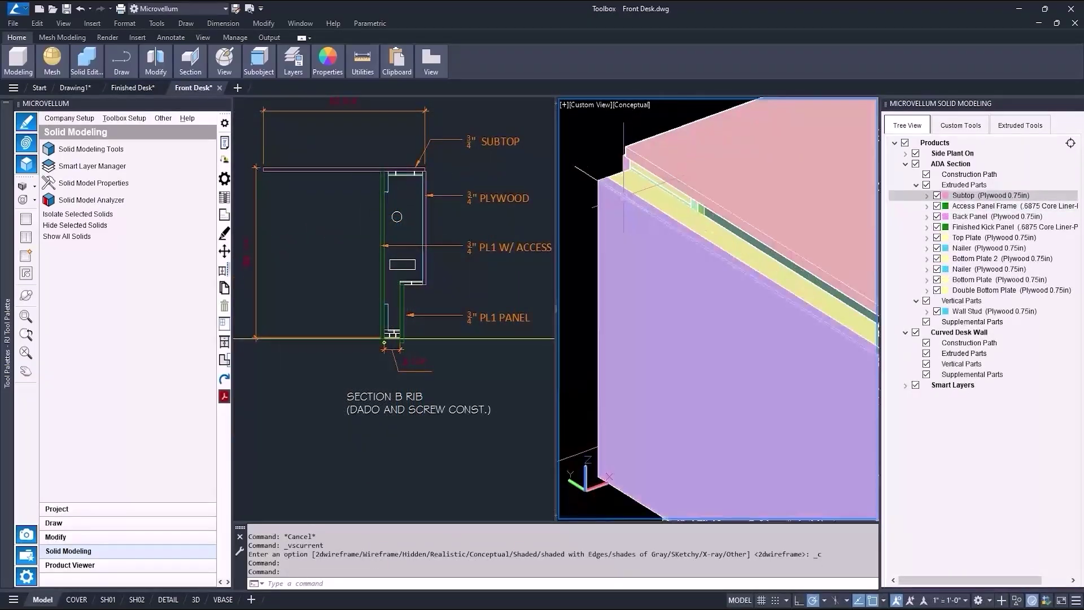
Give the ADA Section product a negative vertical base point offset, regenerate it and check the base point in the rib drawing.
middle_click_drag(624, 194, 669, 220, "shift")
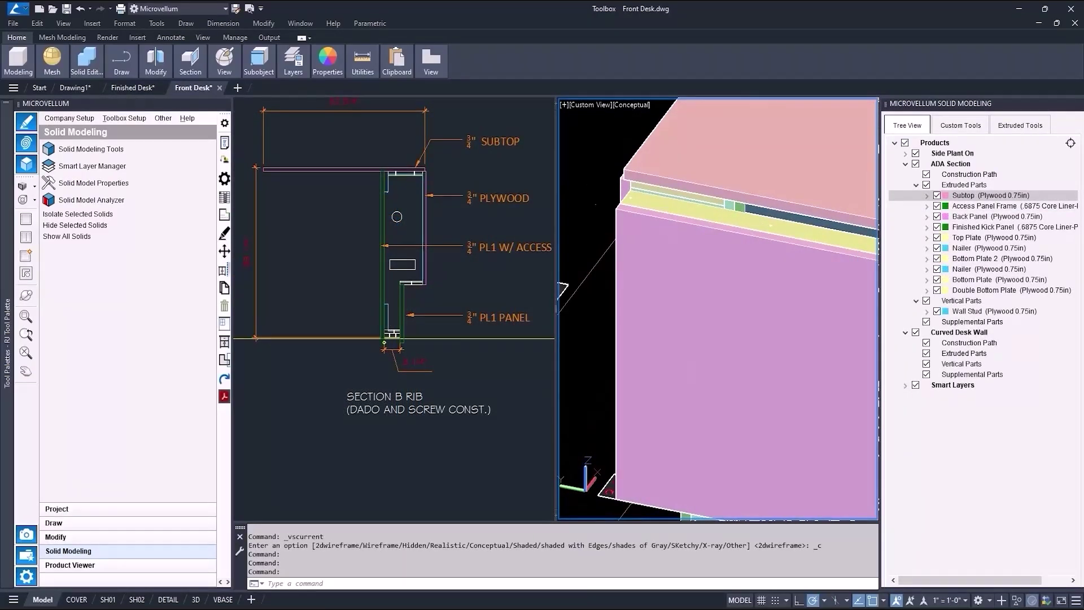
right_click(967, 169)
left_click(977, 187)
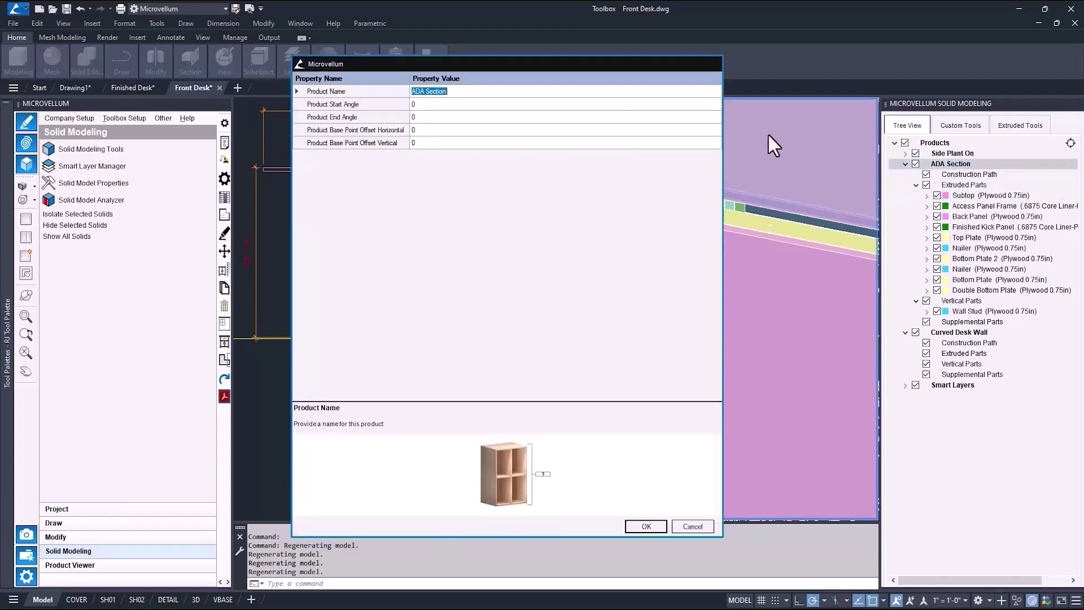
left_click(426, 144)
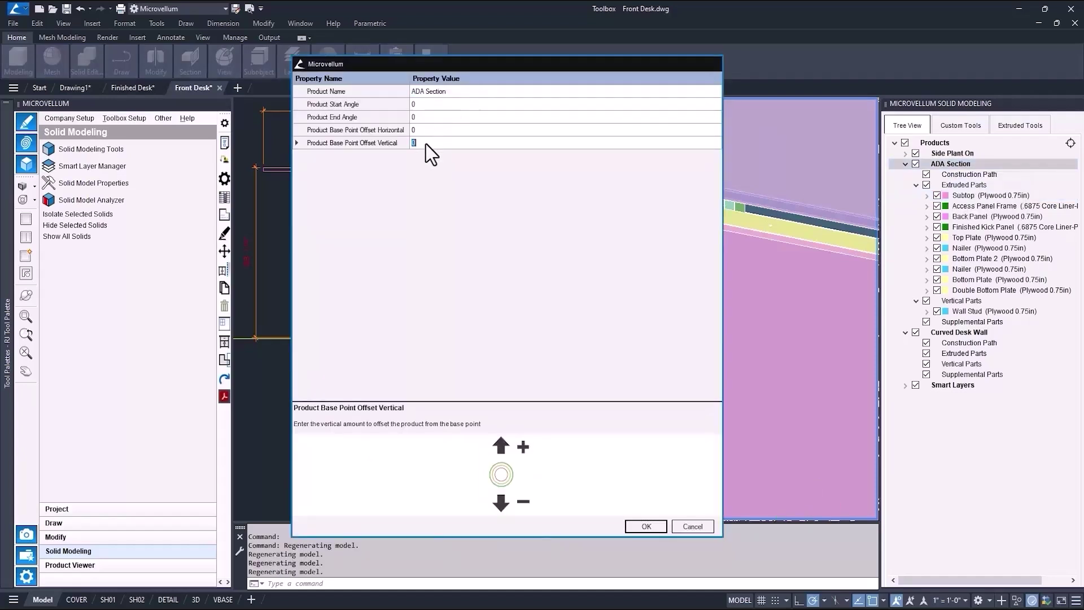
type("-")
left_click(646, 526)
left_click(631, 340)
left_click(362, 344)
scroll(374, 344, "up", 4)
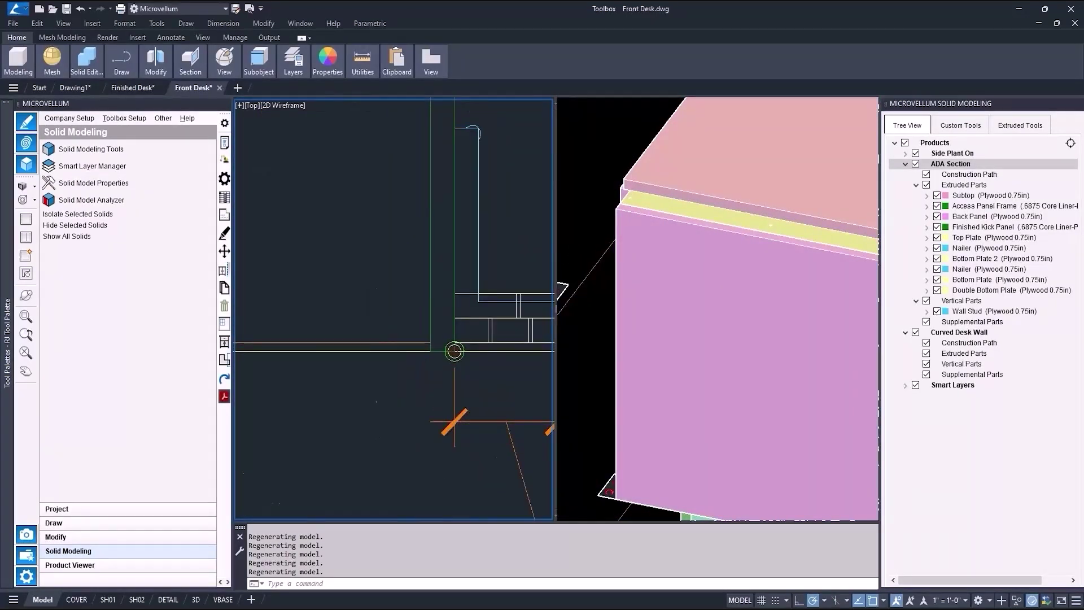
scroll(376, 345, "down", 6)
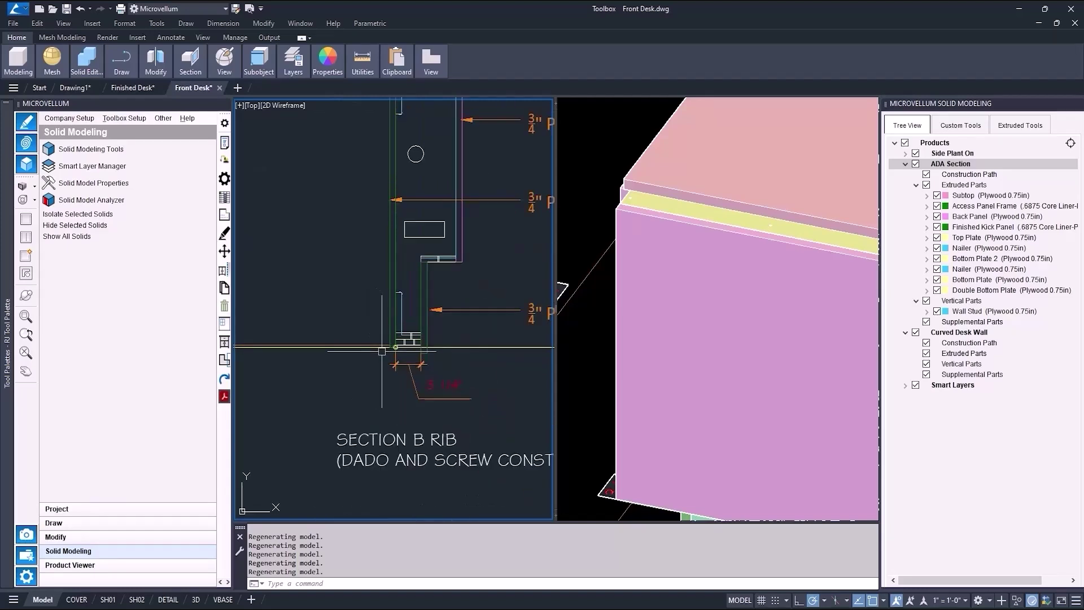
Stretch and lock the ADA Section's subtop end to meet the back panel's outer corner.
left_click(602, 333)
middle_click_drag(601, 333, 686, 255, "shift")
middle_click_drag(788, 379, 668, 484)
scroll(608, 350, "up", 4)
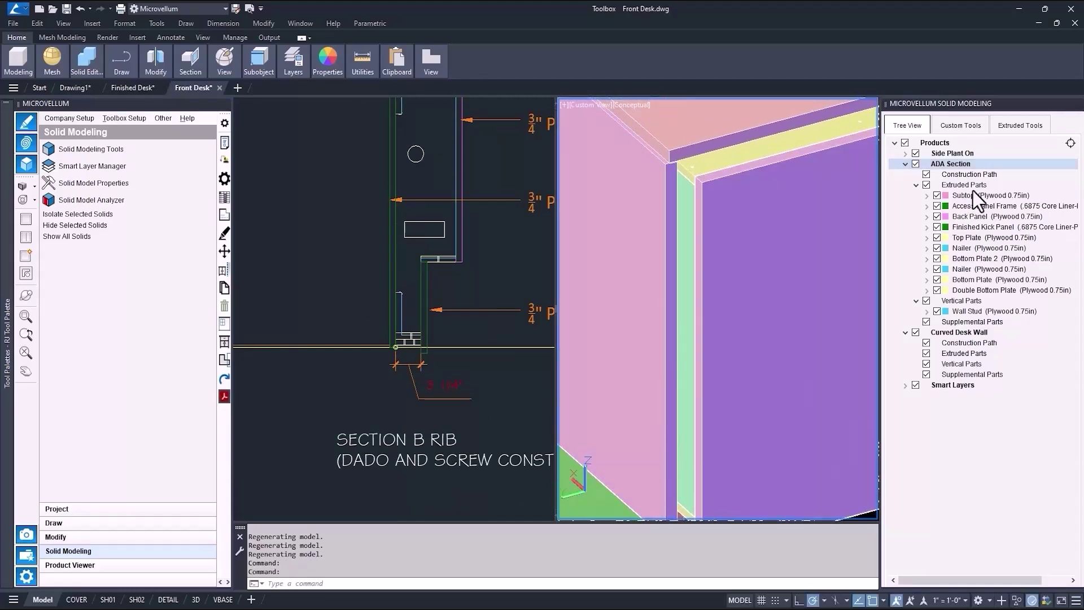
left_click(998, 128)
left_click(1020, 359)
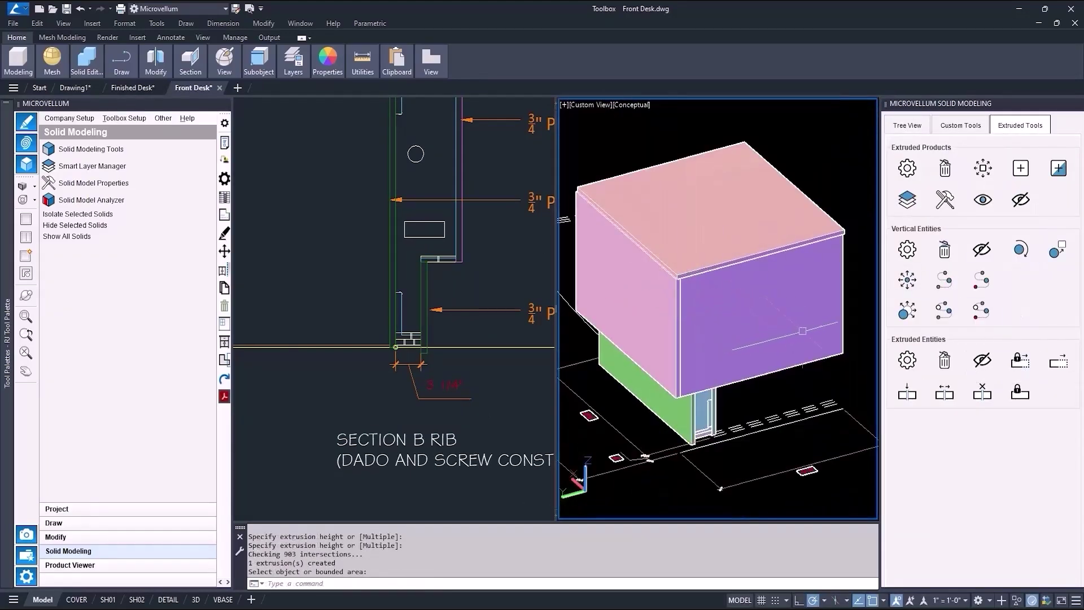
scroll(802, 331, "up", 8)
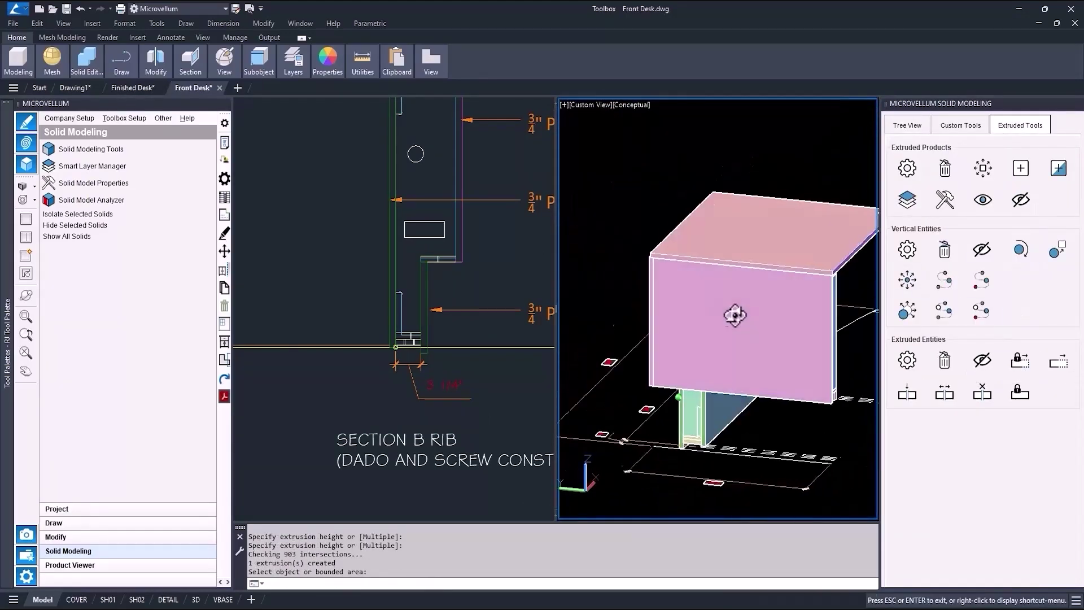
middle_click_drag(692, 310, 777, 281, "shift")
scroll(778, 281, "up", 4)
scroll(778, 280, "down", 6)
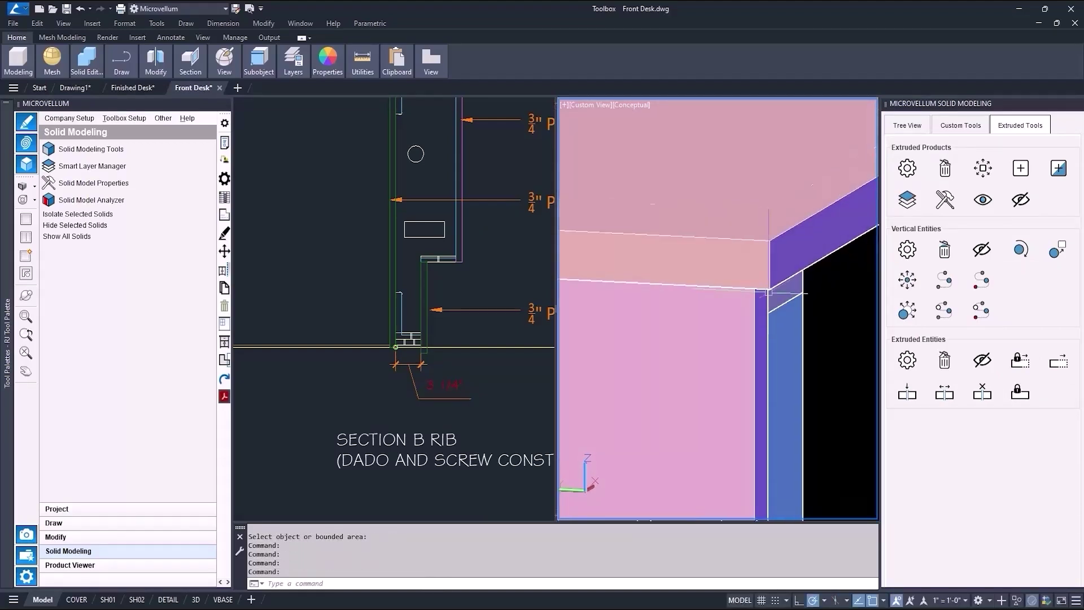
Move the subtop profile in the Section B Rib drawing so its end is flush with the plywood panel's outer face.
left_click(354, 244)
scroll(435, 344, "down", 3)
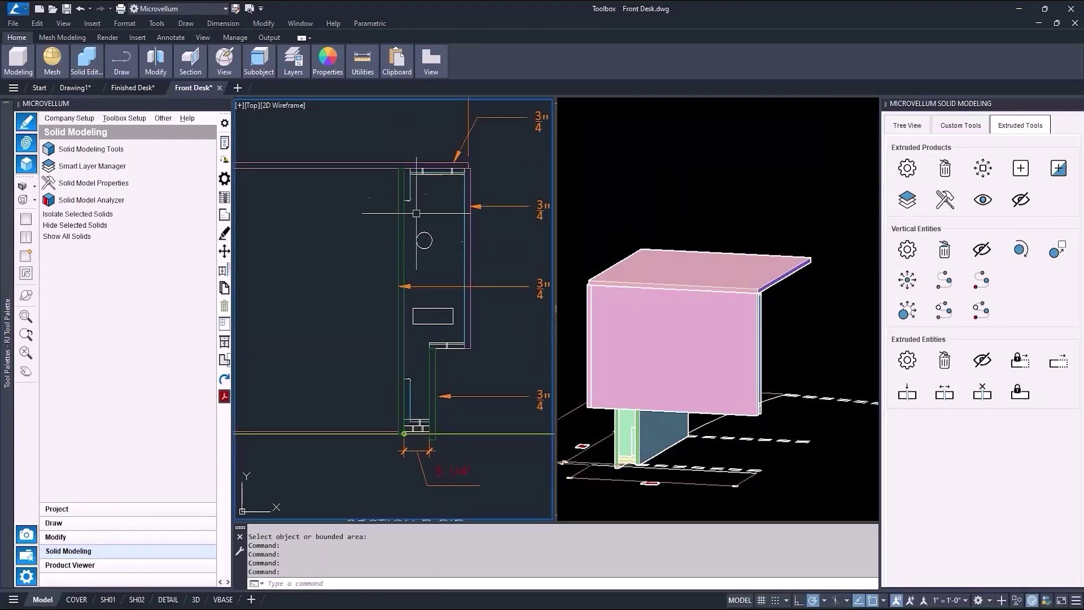
type("m")
key("Return")
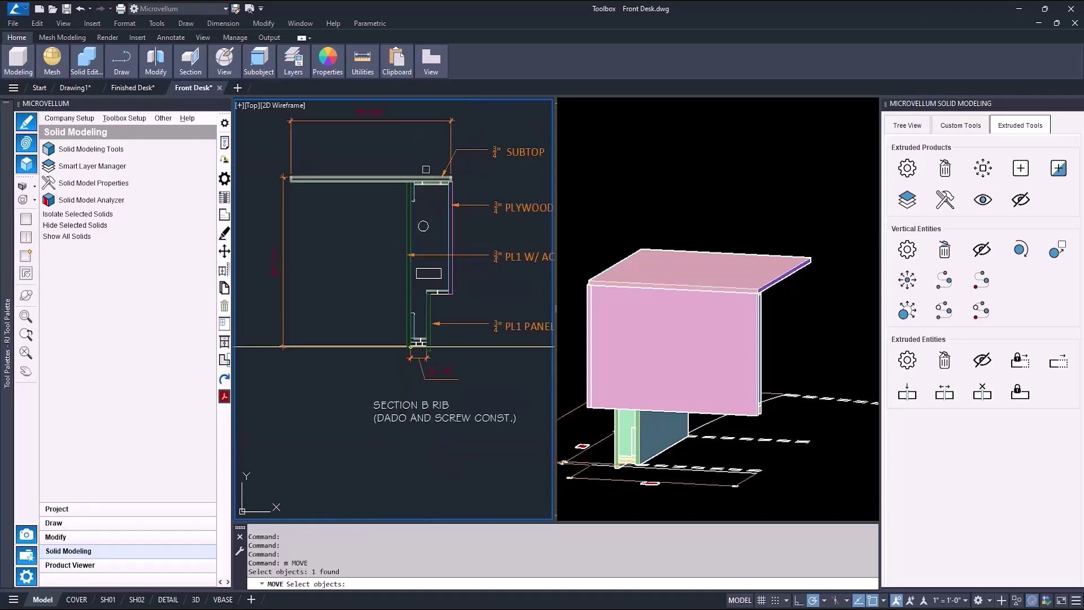
key("Return")
scroll(448, 169, "up", 5)
left_click(503, 279)
left_click(515, 279)
left_click(608, 250)
scroll(756, 288, "up", 6)
scroll(728, 294, "down", 6)
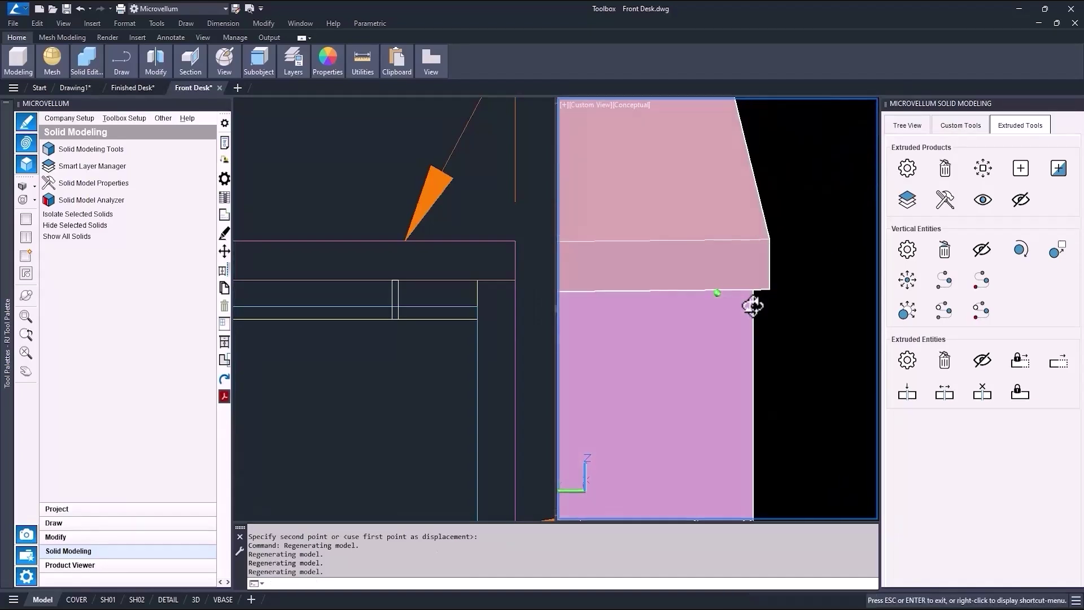
scroll(644, 288, "up", 6)
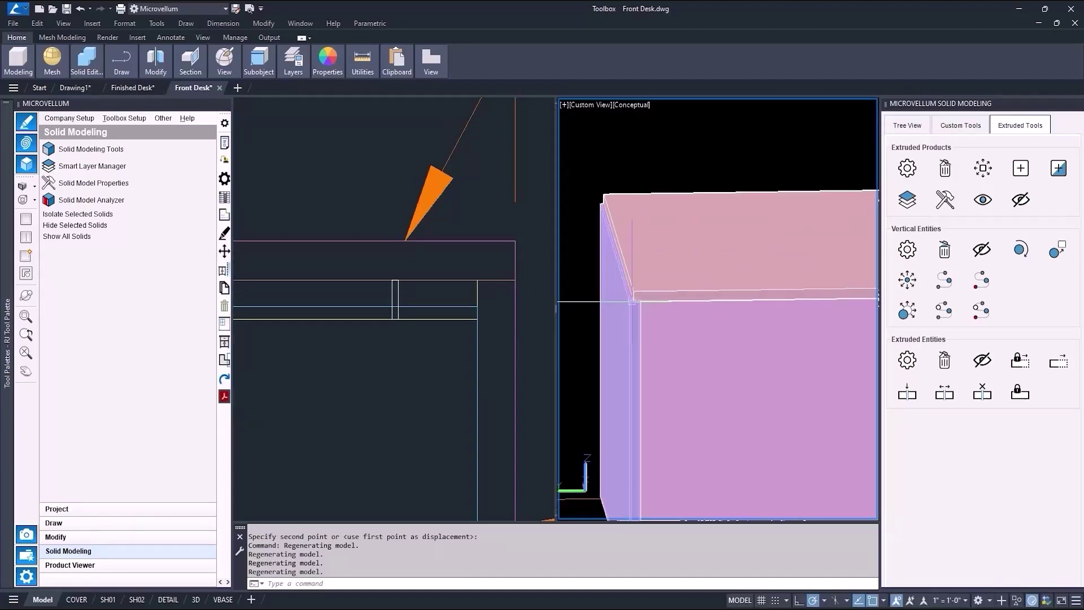
Unlock Subtop Section 1 of the ADA Section in its properties and regenerate the part.
left_click(913, 128)
left_click(963, 196)
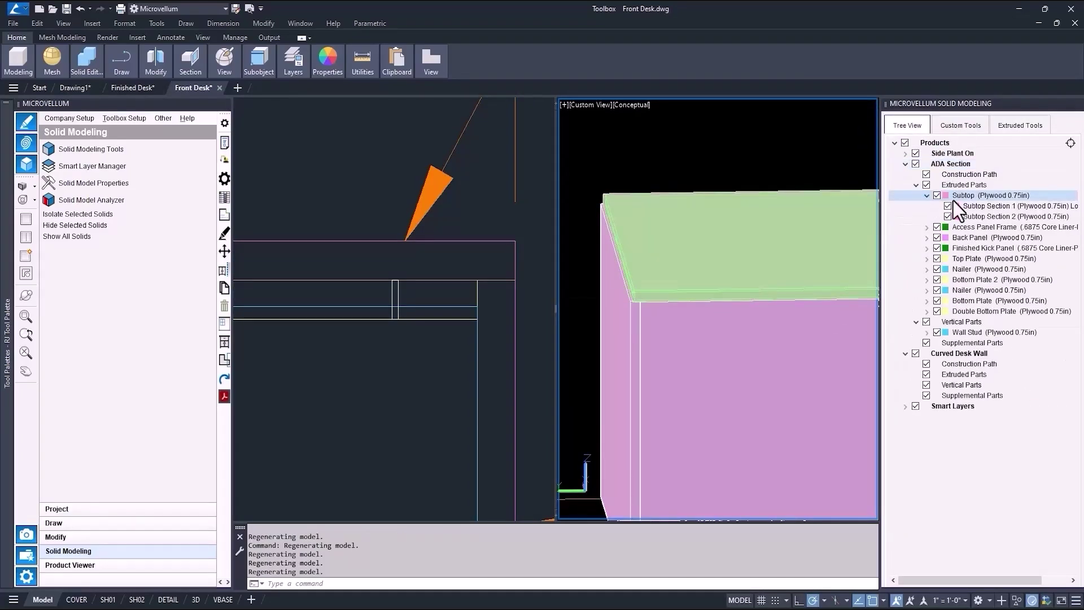
right_click(970, 207)
left_click(1002, 213)
left_click(368, 133)
left_click(368, 144)
left_click(647, 527)
left_click(631, 336)
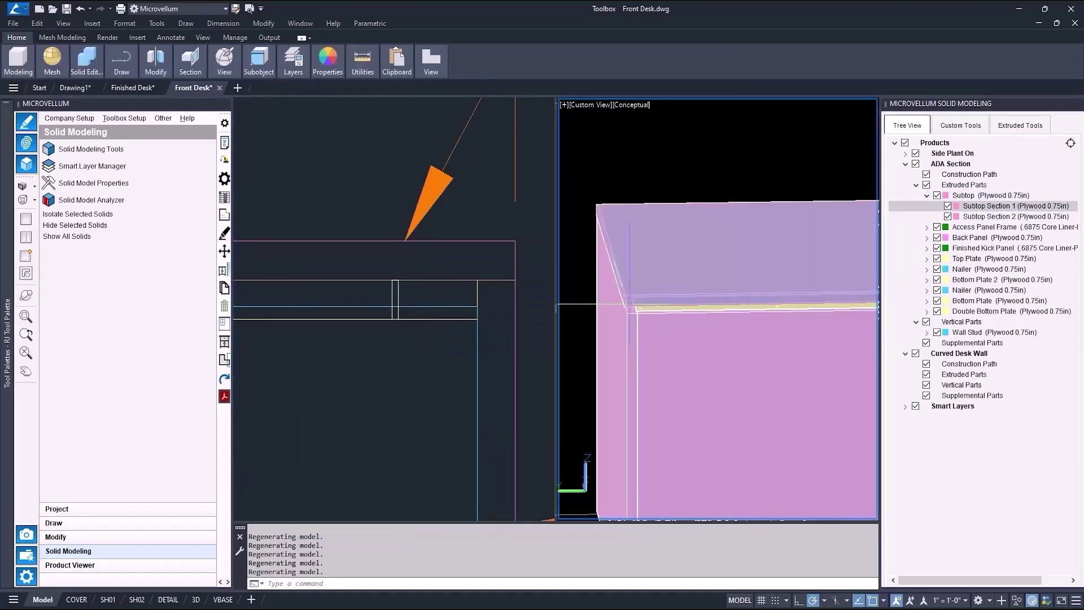
Stretch and lock the unlocked subtop's end face to the back panel's edge at the outer corner.
scroll(645, 305, "down", 3)
middle_click_drag(737, 310, 638, 333)
scroll(711, 303, "up", 6)
scroll(793, 315, "down", 5)
mouse_move(638, 333)
middle_mouse_down("shift")
mouse_move(658, 341)
mouse_move(629, 338)
middle_mouse_up("shift")
scroll(629, 337, "up", 4)
left_click(1003, 127)
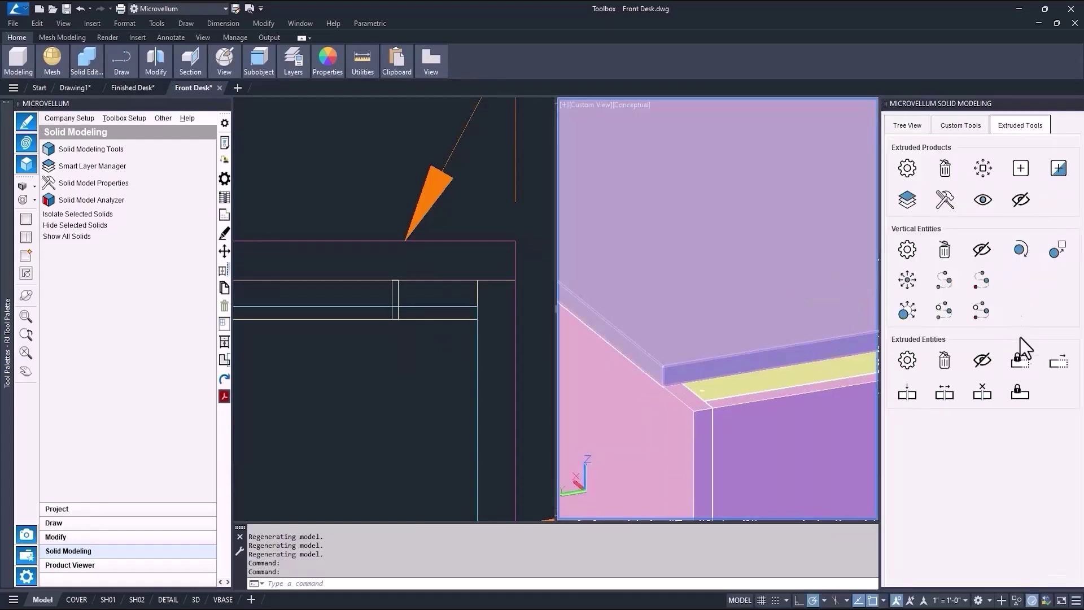
left_click(1020, 360)
left_click(714, 364)
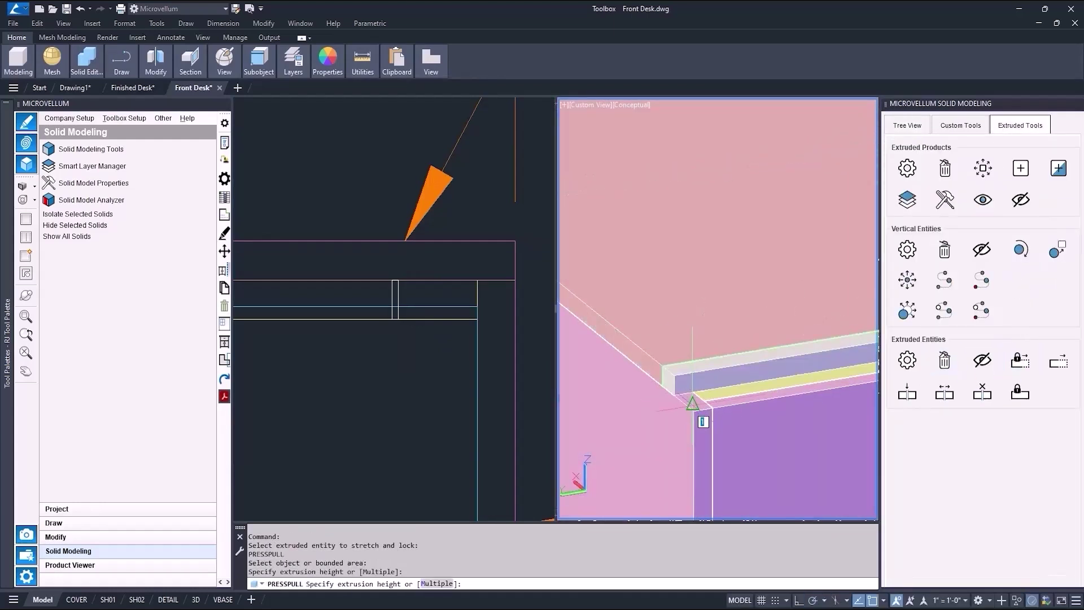
left_click(692, 404)
key("Return")
scroll(690, 387, "down", 6)
mouse_move(690, 409)
middle_mouse_down("shift")
mouse_move(726, 406)
mouse_move(689, 402)
middle_mouse_up("shift")
middle_click_drag(689, 363, 677, 288)
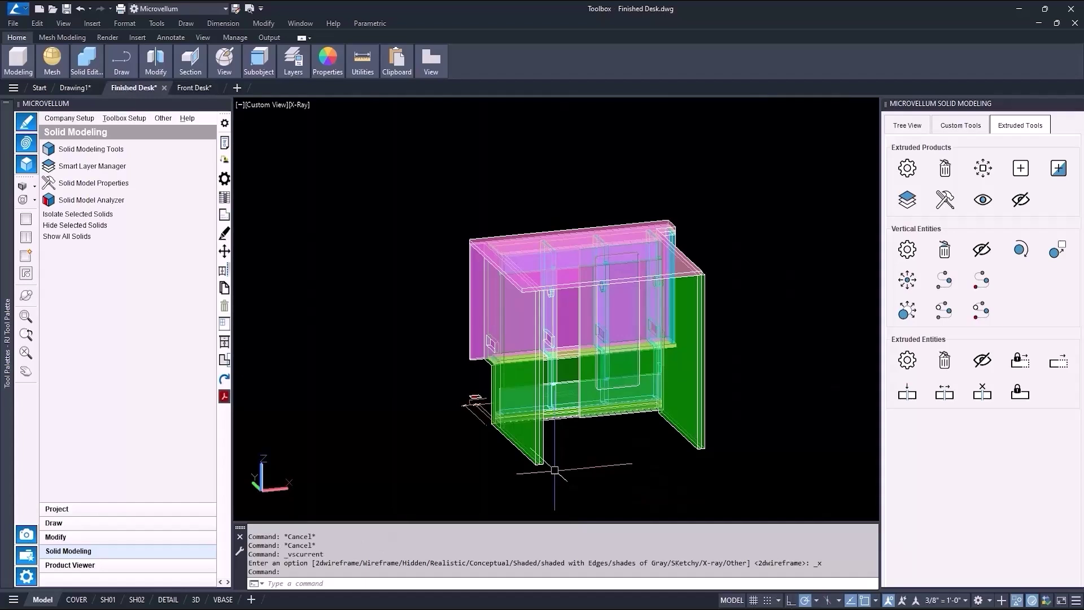
Measure the distance in the finished desk from the access panel joint's bottom corner to the side panel's lower corner.
scroll(554, 470, "up", 5)
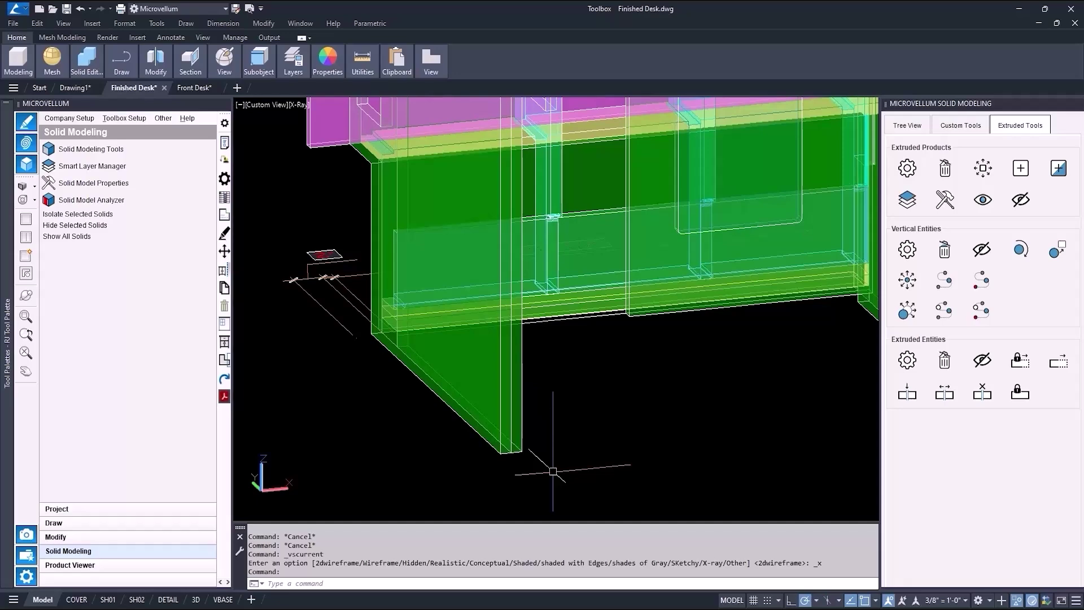
type("i")
key("Return")
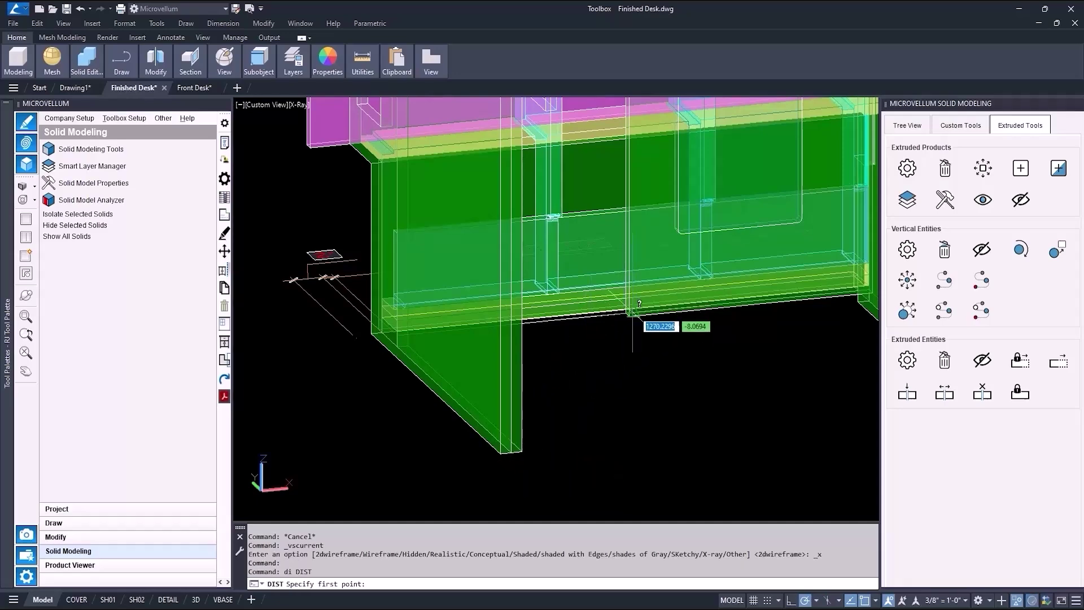
scroll(630, 314, "up", 3)
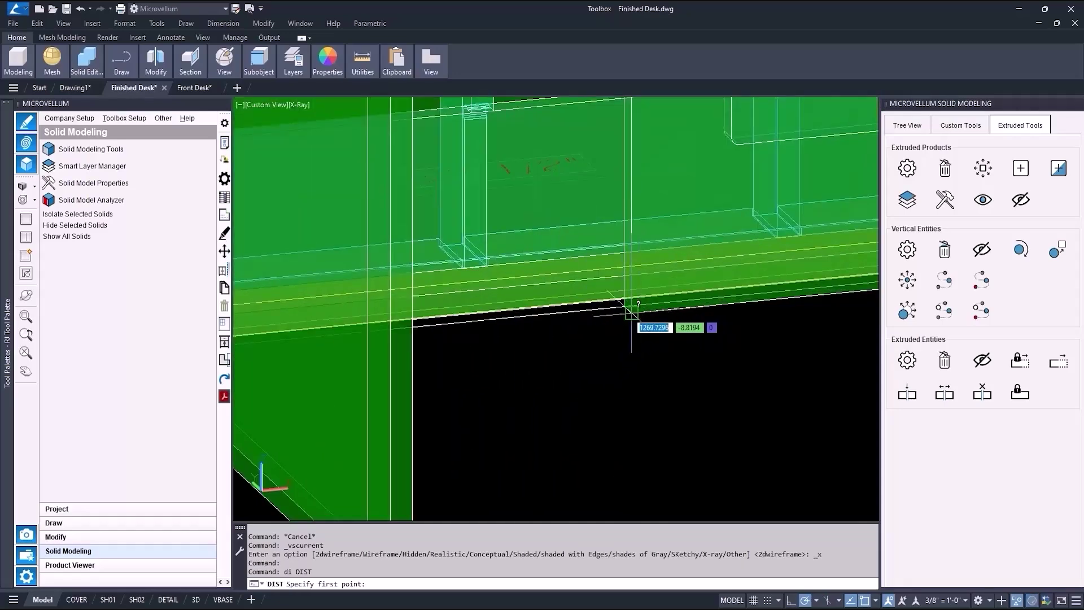
left_click(631, 313)
scroll(571, 328, "down", 4)
left_click(545, 422)
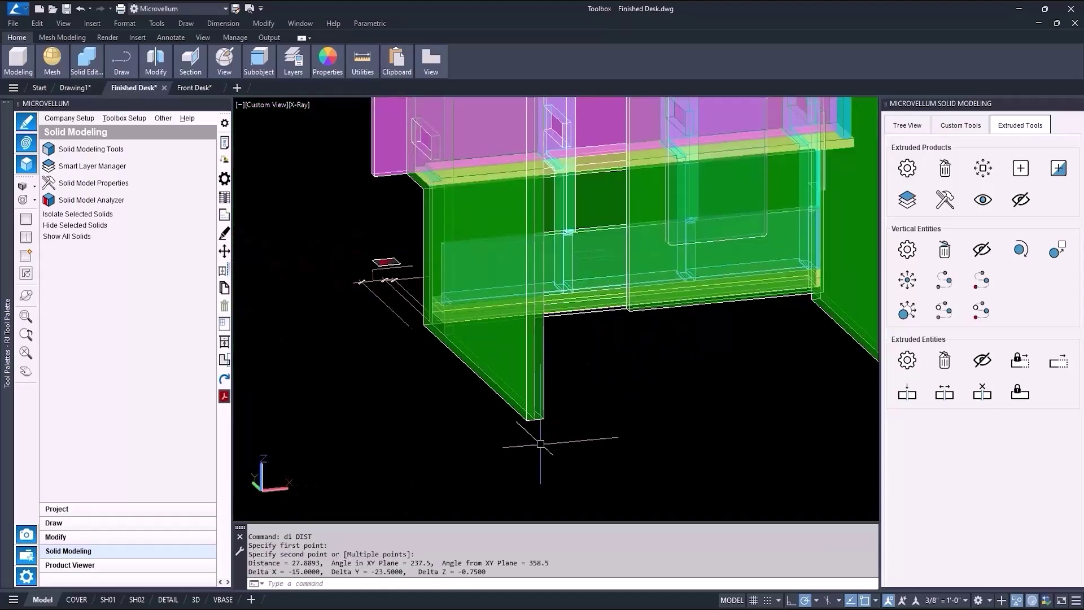
key("Escape")
key("Escape")
scroll(545, 406, "down", 5)
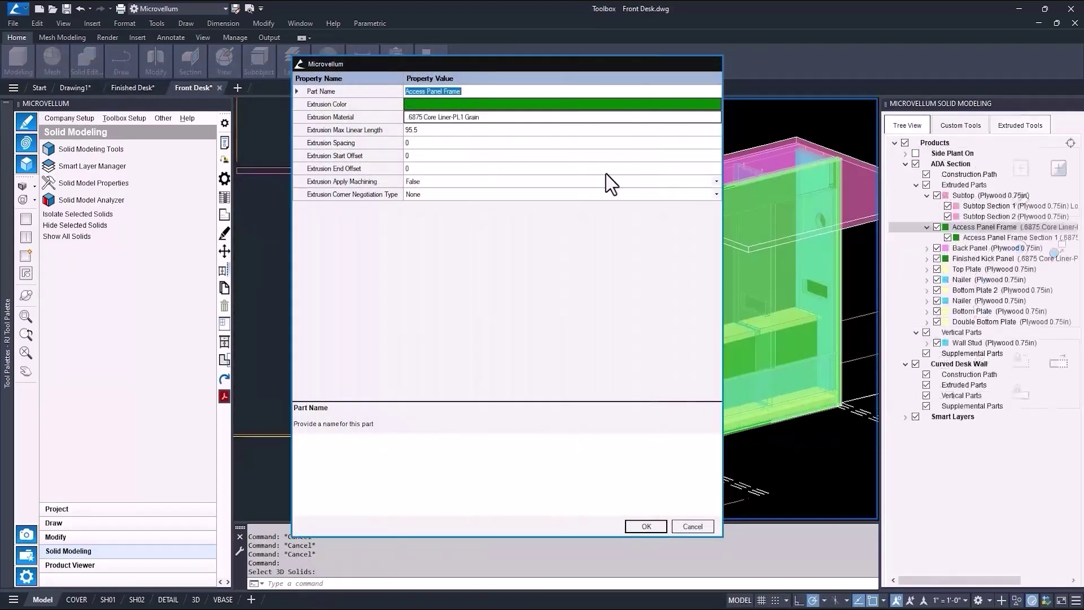
Set the Access Panel Frame's extrusion start offset to 15 and regenerate the part.
left_click(442, 156)
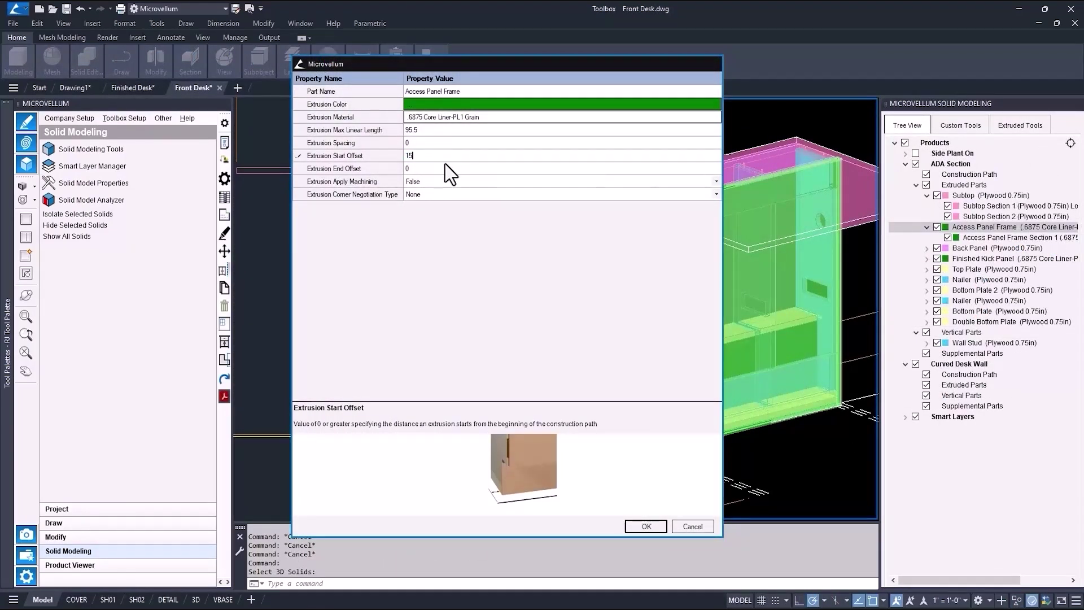
left_click(445, 164)
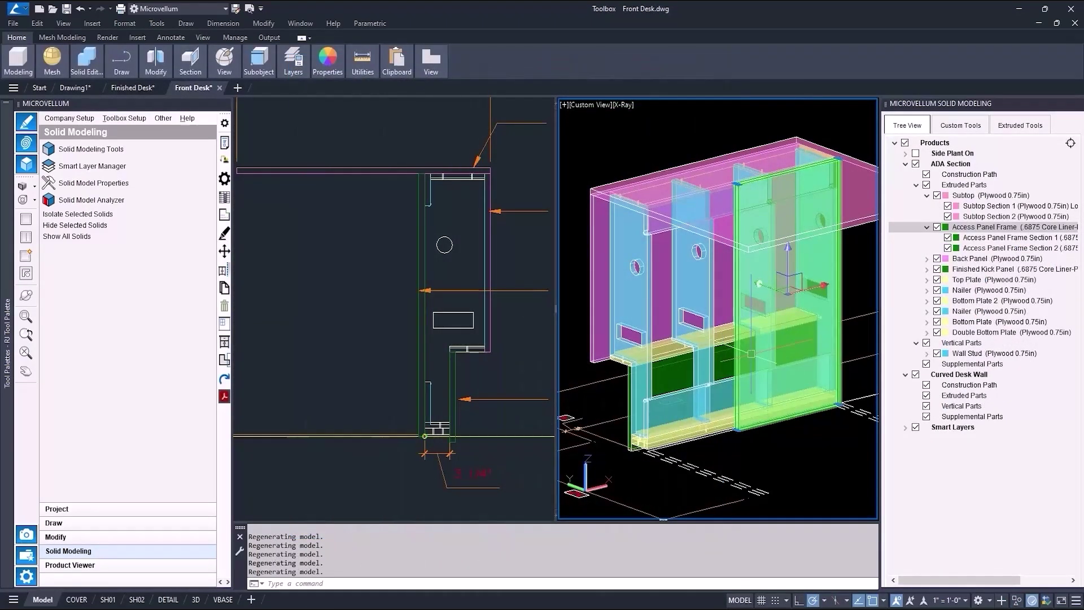
key("Escape")
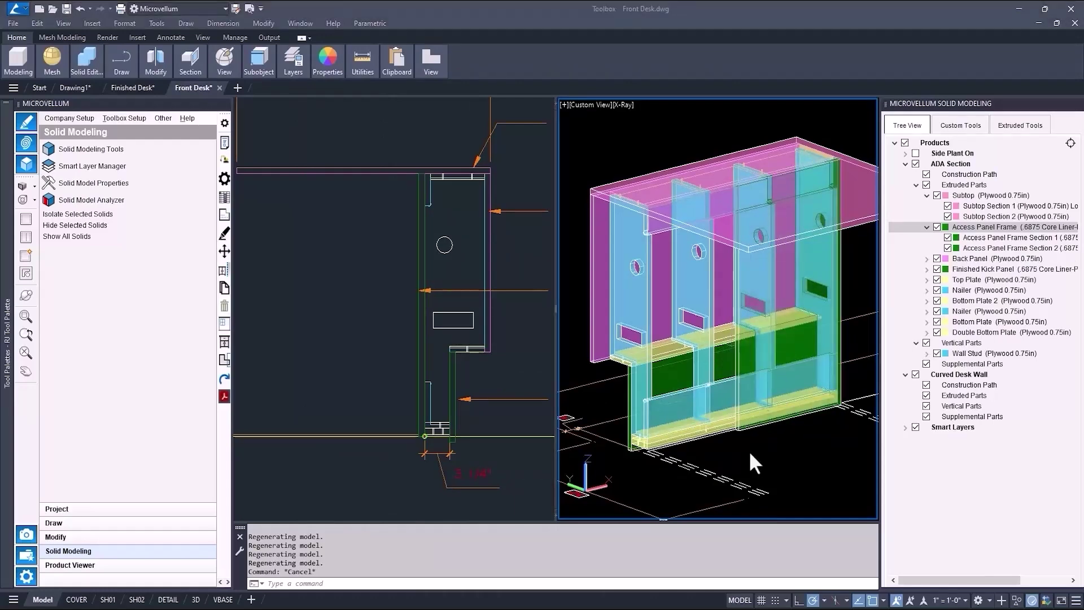
scroll(718, 482, "up", 3)
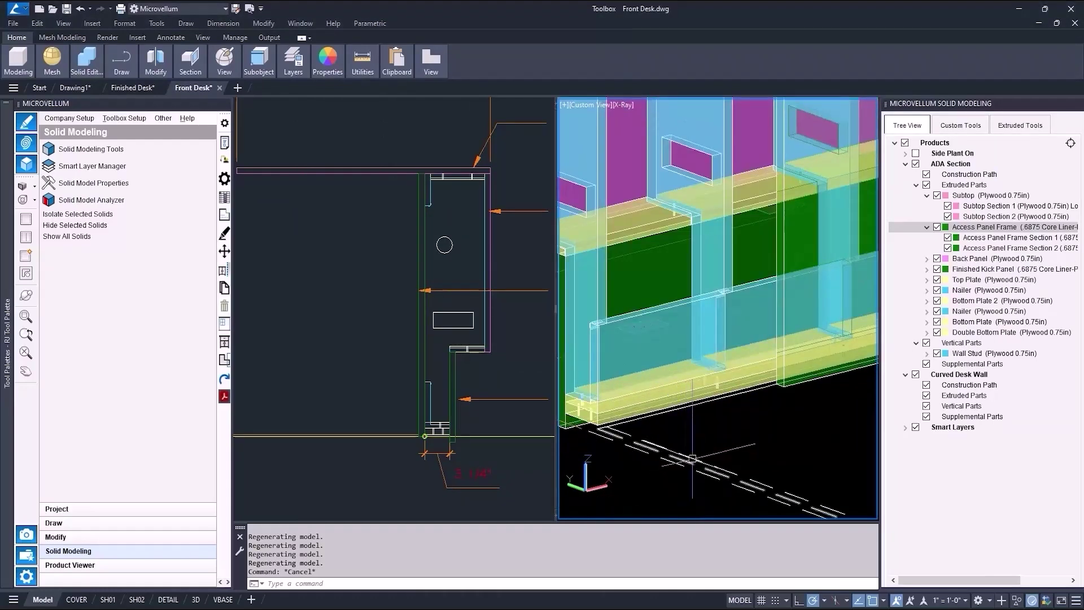
Draw a box for the ADA Section's end panel, about 32 by 0.75, from the subtop's underside corner down to the floor.
scroll(687, 453, "down", 4)
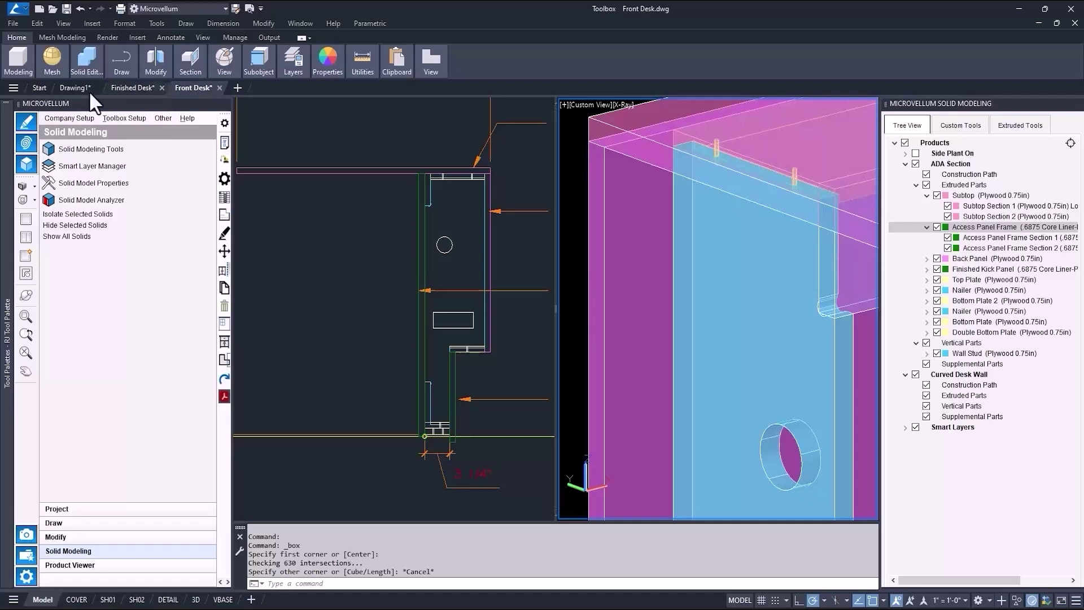
mouse_move(18, 62)
left_click(12, 96)
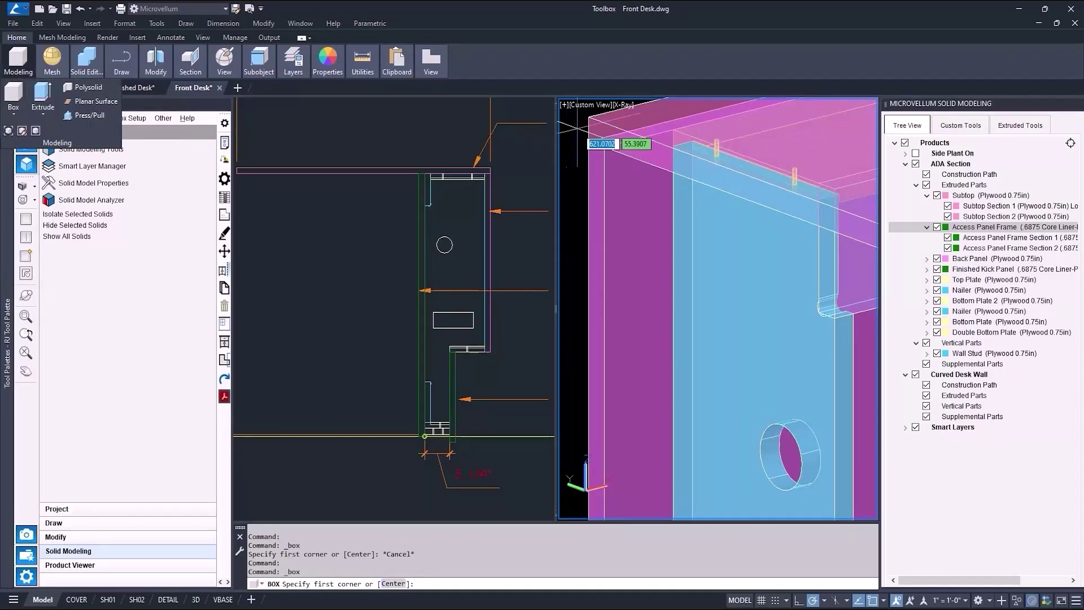
left_click(673, 137)
scroll(666, 143, "down", 2)
scroll(716, 242, "down", 3)
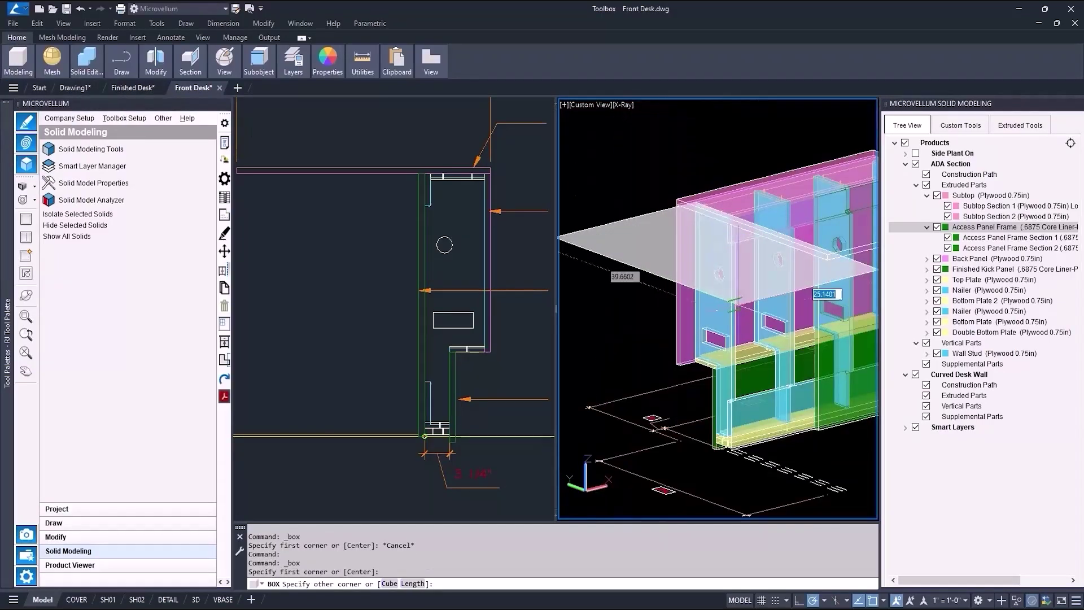
scroll(827, 495, "up", 4)
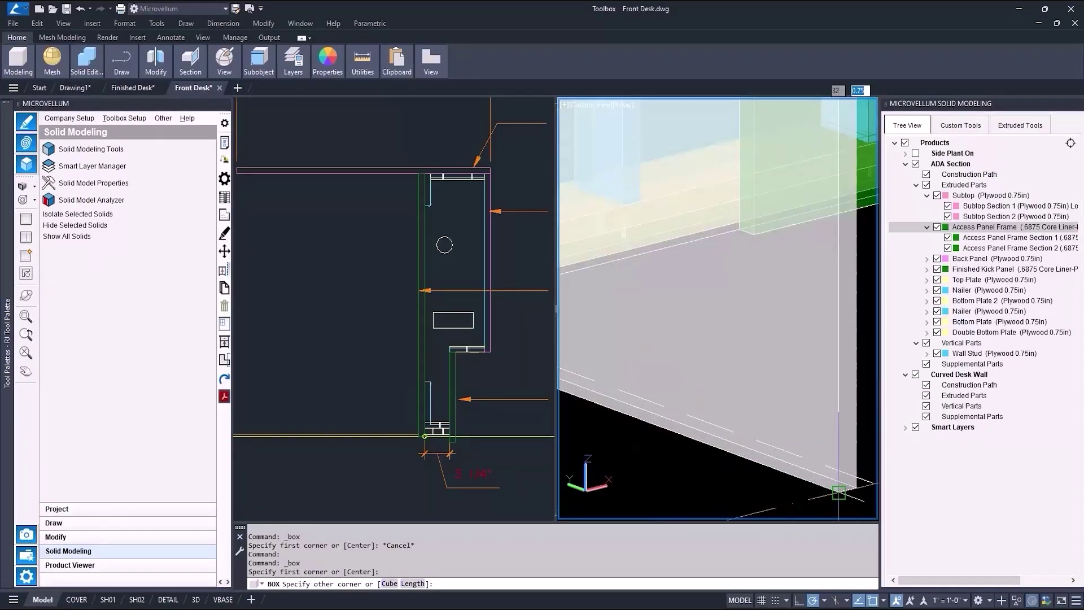
left_click(839, 493)
Start a second box at the lower corner of the ADA Section's end, beside the bottom plates.
scroll(813, 480, "down", 5)
middle_click_drag(802, 437, 677, 455, "shift")
scroll(649, 380, "down", 2)
mouse_move(23, 55)
left_click(10, 112)
left_click(14, 135)
scroll(628, 342, "up", 4)
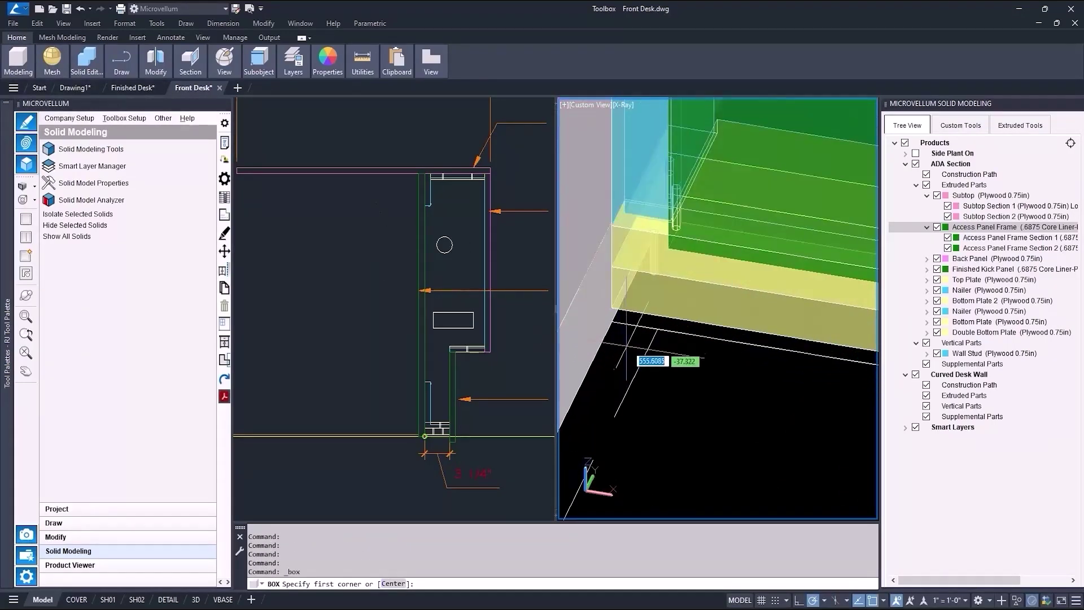
middle_click_drag(633, 423, 721, 423, "shift")
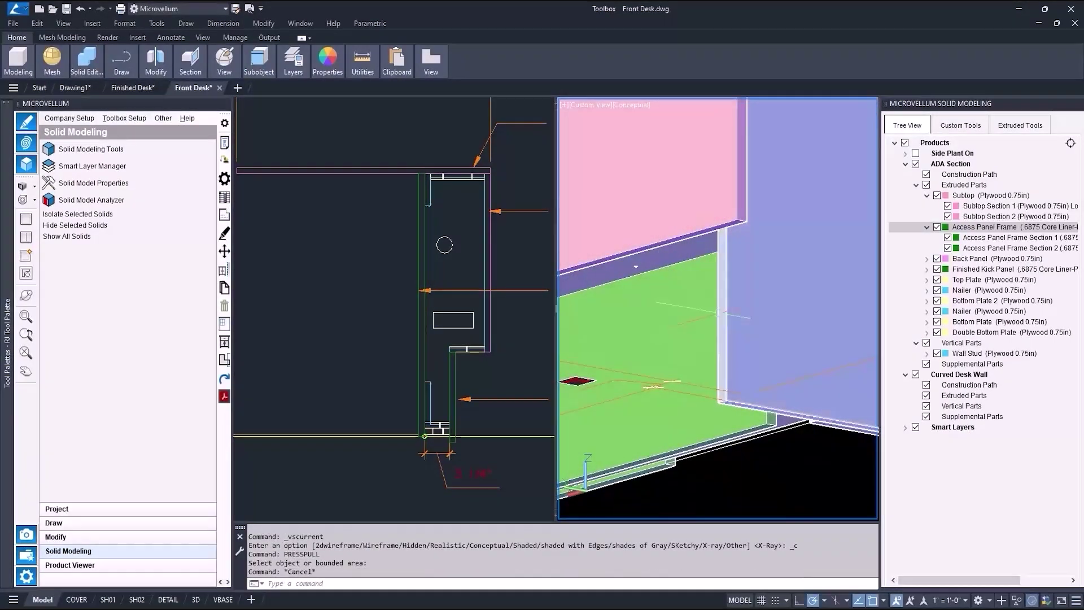
Presspull the end panel's narrow edge face beside the finished kick panel to the corner at the base.
middle_click_drag(712, 424, 695, 268, "shift")
type("Press")
key("Return")
left_click(724, 314)
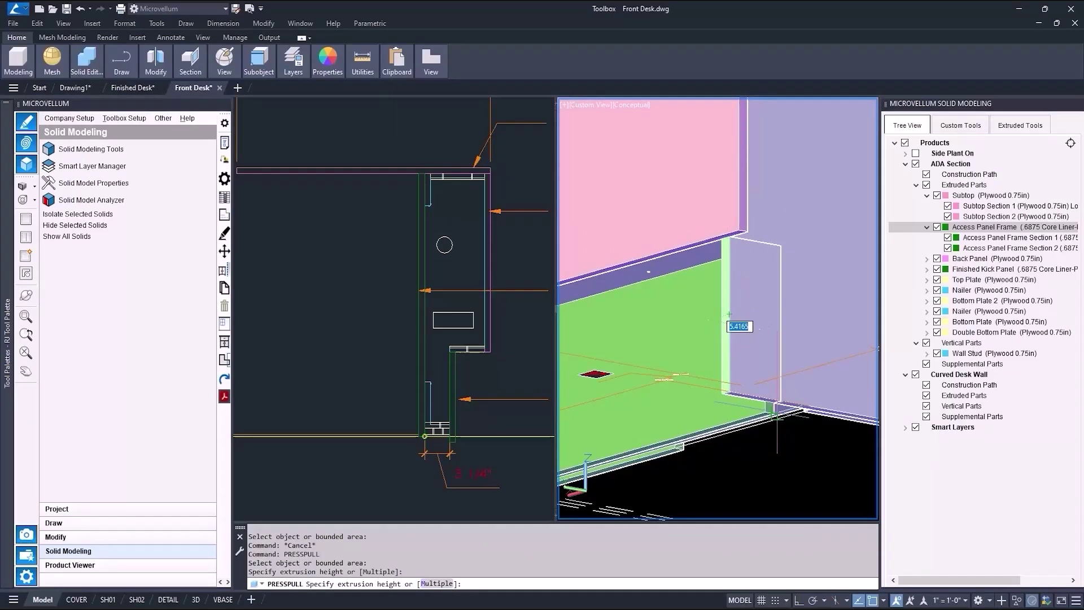
scroll(773, 339, "up", 1)
scroll(766, 415, "up", 4)
left_click(767, 416)
key("Return")
Copy the end panel to the opposite side of the ADA Section.
scroll(733, 361, "down", 4)
middle_click_drag(734, 361, 688, 346, "shift")
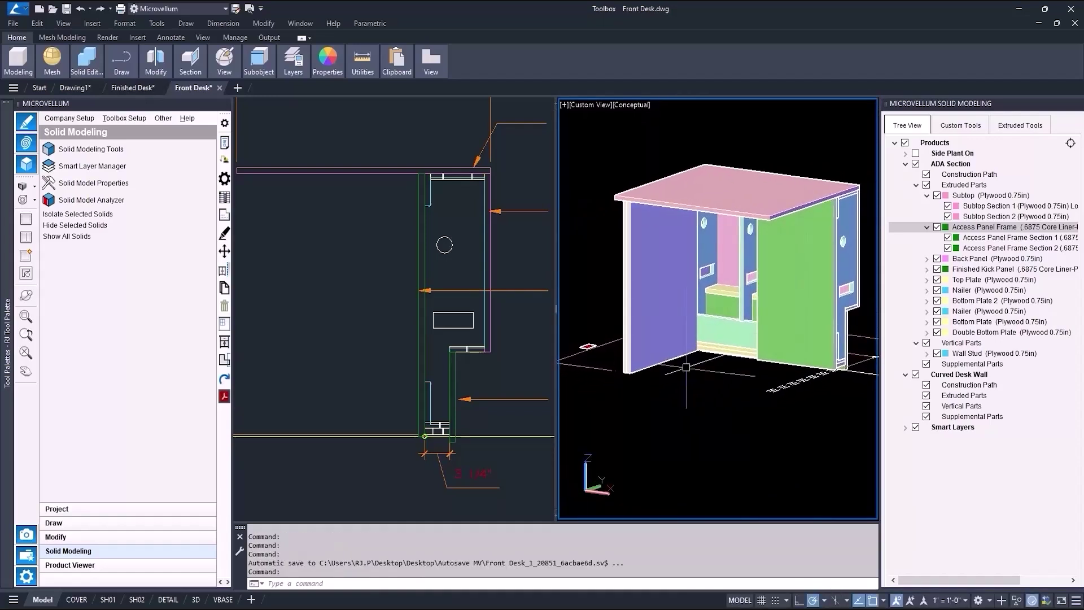
scroll(795, 333, "up", 1)
scroll(612, 381, "up", 2)
key("space")
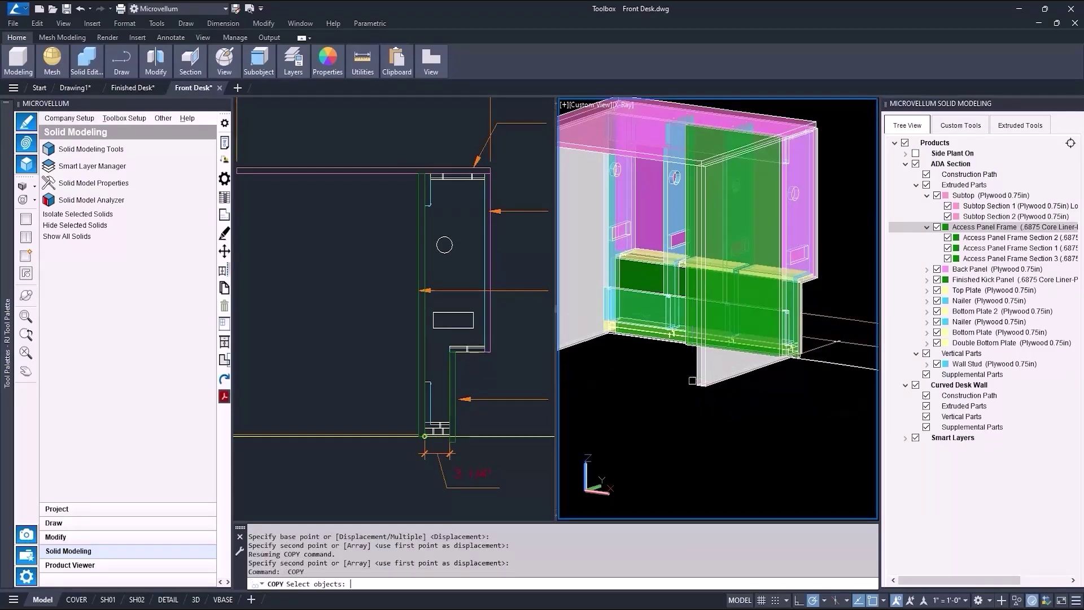
key("Escape")
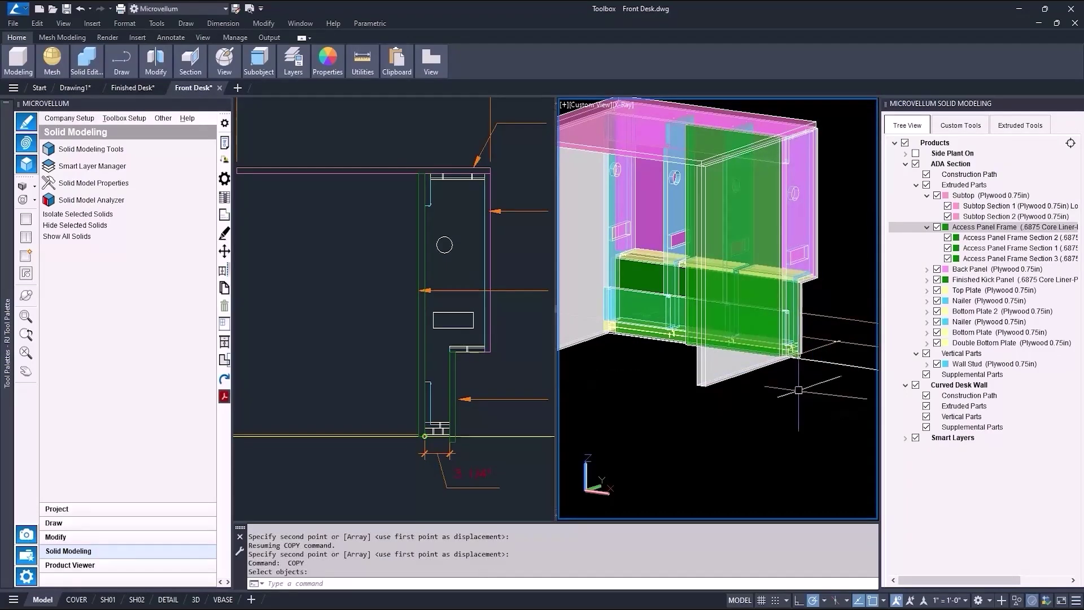
Presspull the side panel's upper edge face back flush with its lower edge beside the kick panel.
middle_click_drag(692, 380, 716, 341, "shift")
type("pres")
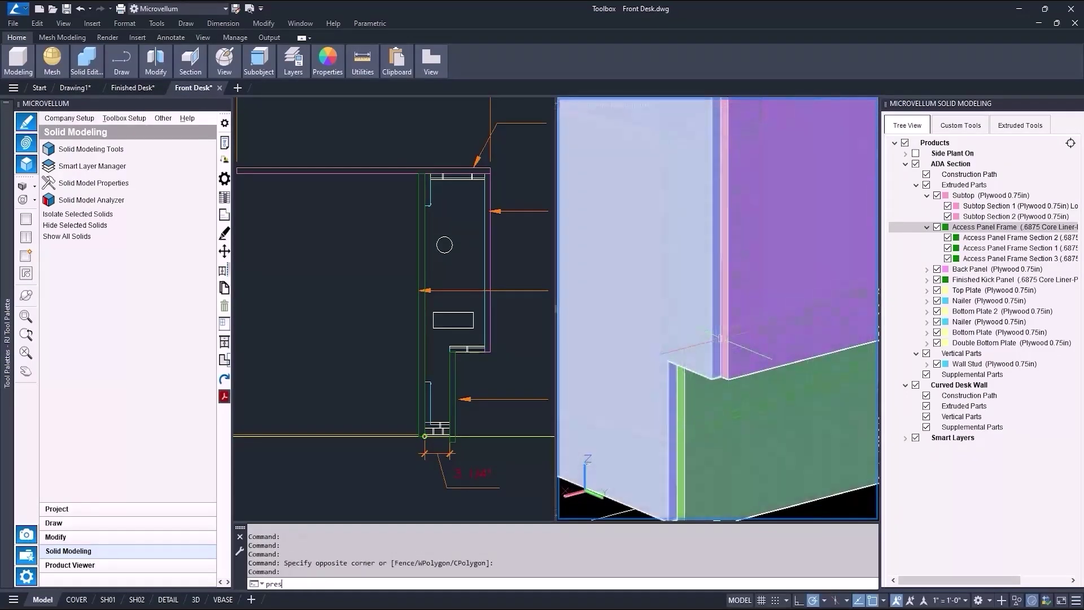
key("Return")
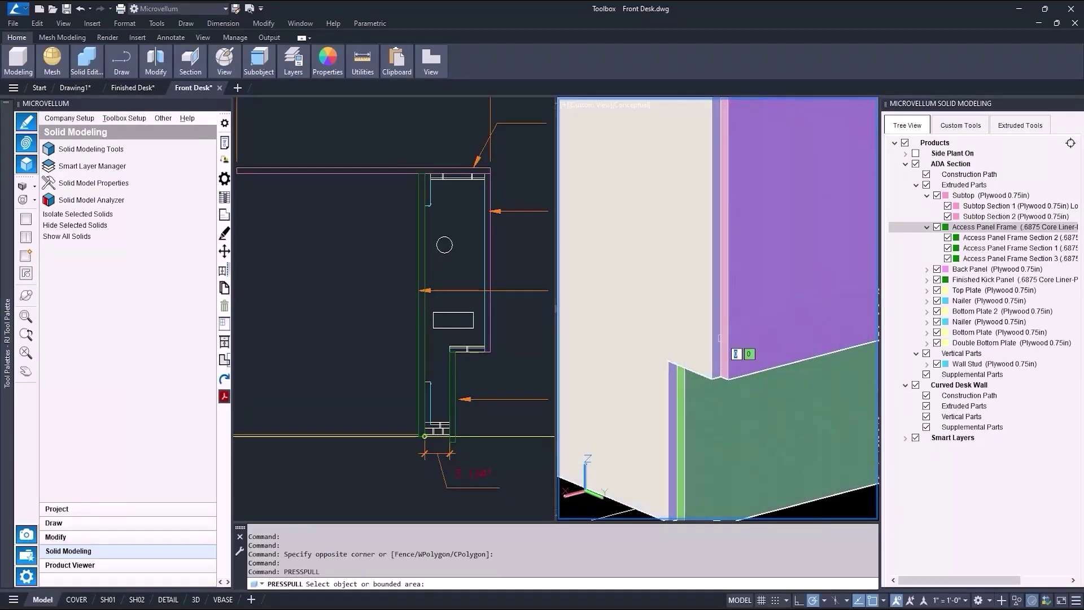
scroll(734, 358, "up", 2)
left_click(723, 360)
left_click(635, 386)
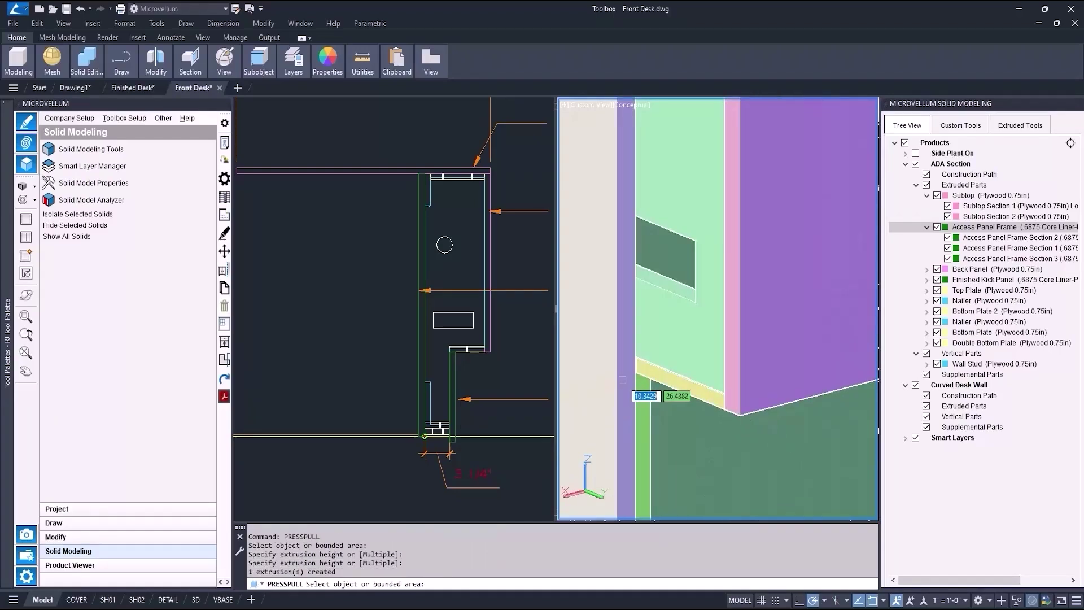
scroll(642, 350, "down", 6)
key("Return")
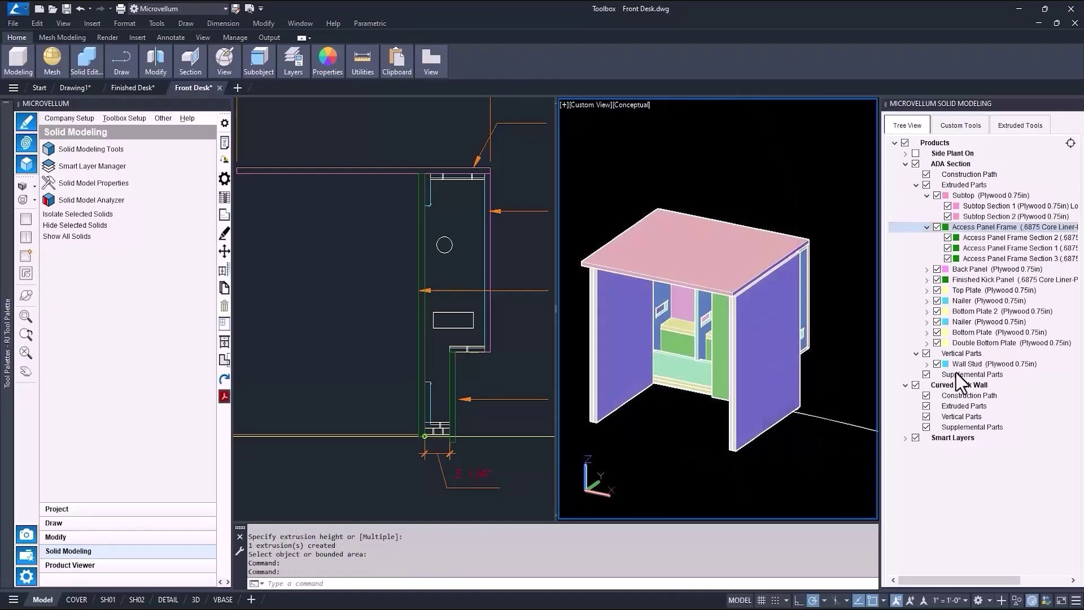
Add the left side panel to the ADA Section's supplemental parts as Left FE Panel, with material .6875 Core Liner-PL1 Grain.
left_click(961, 375)
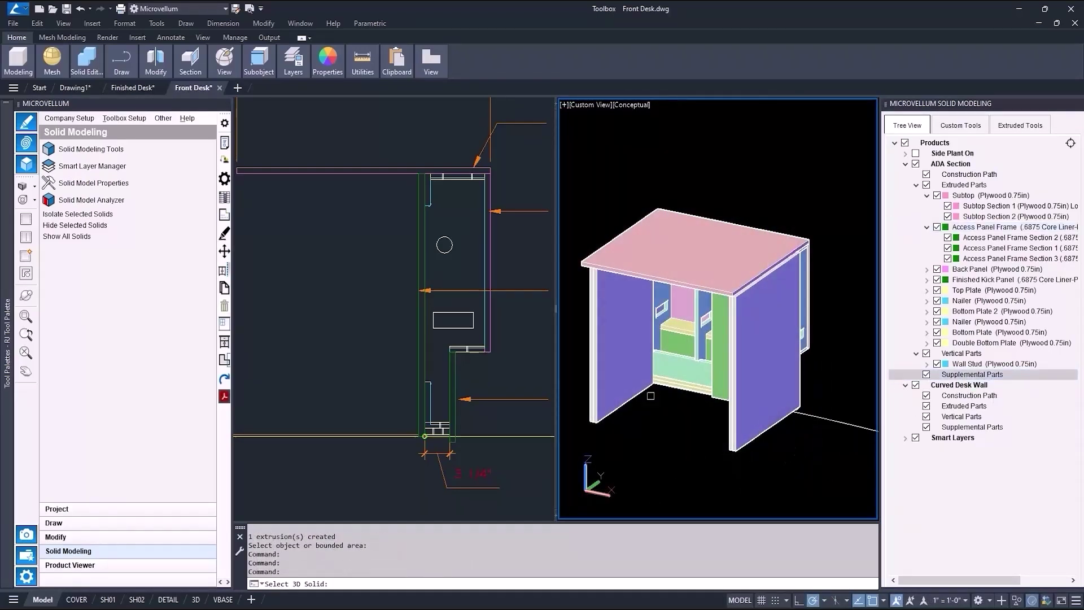
scroll(587, 396, "up", 2)
left_click(587, 397)
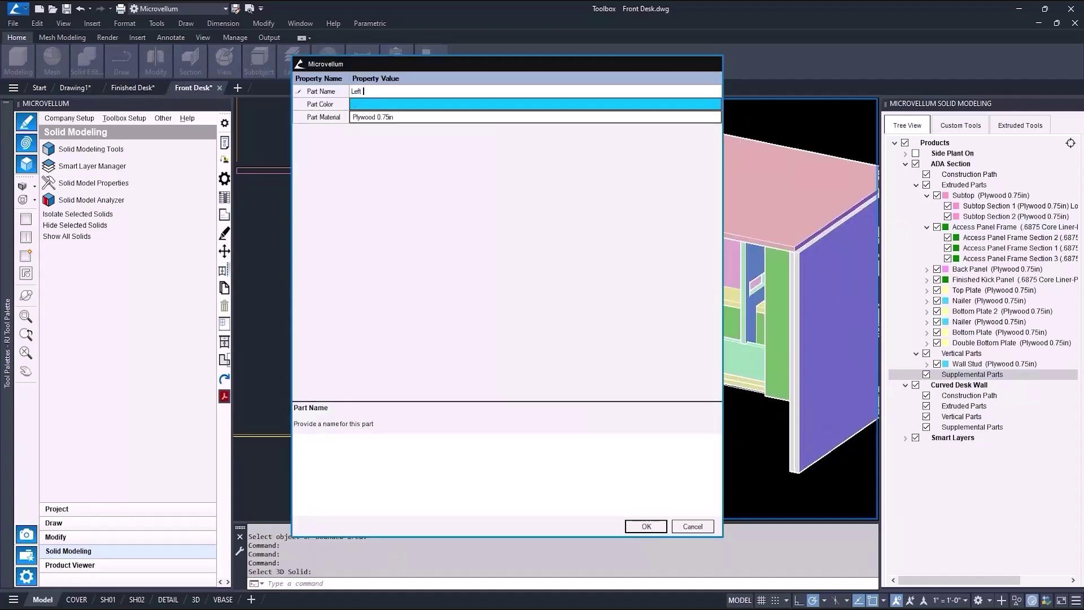
left_click(388, 118)
double_click(336, 238)
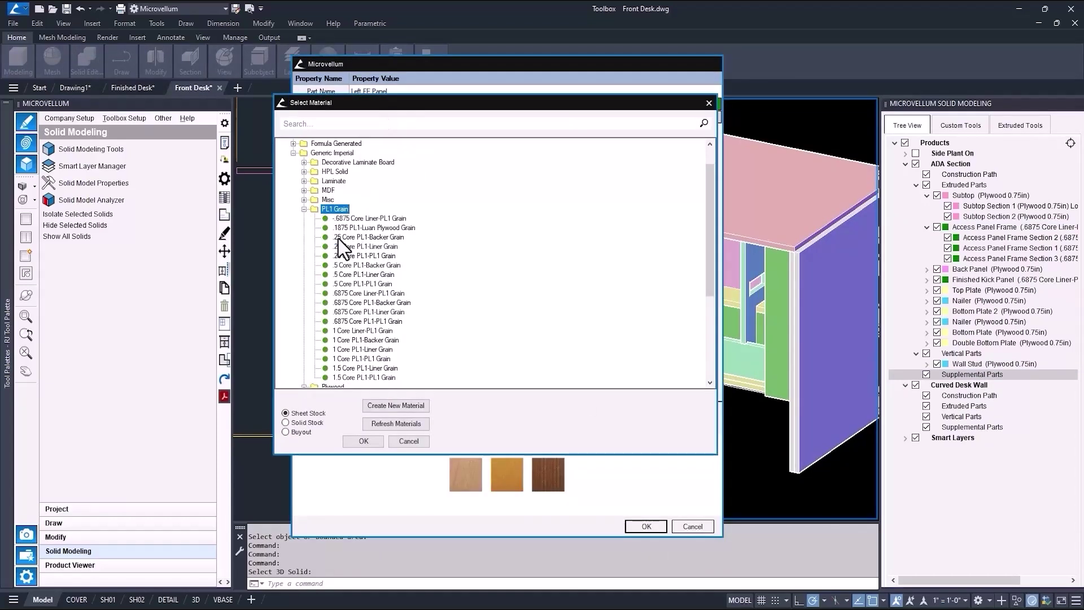
double_click(351, 293)
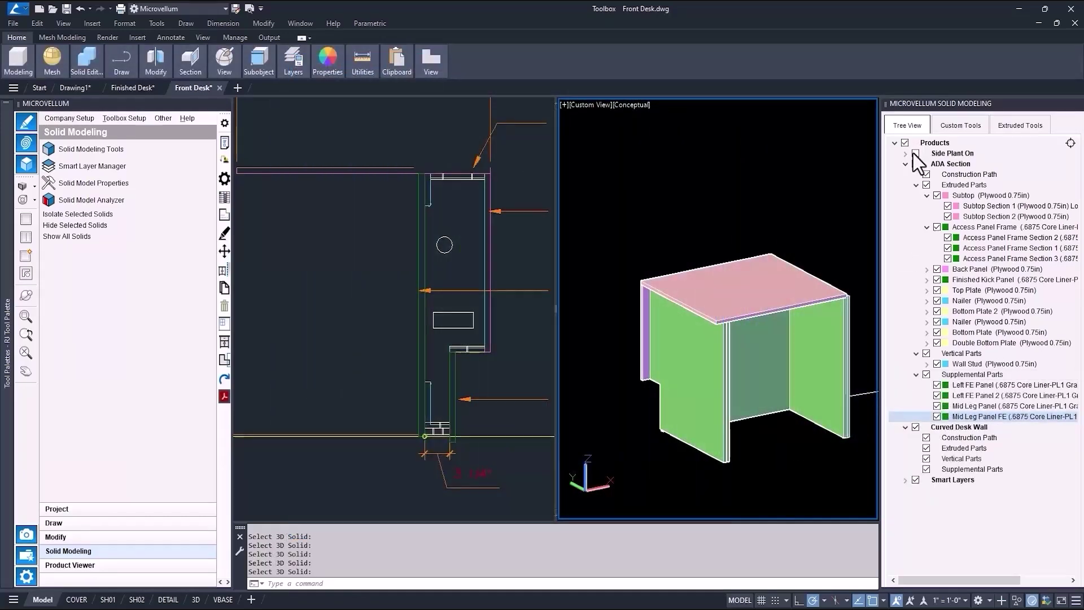
Edit the Side Plant On product's horizontal base point offset in its properties and regenerate the product.
scroll(721, 425, "up", 6)
scroll(721, 425, "down", 6)
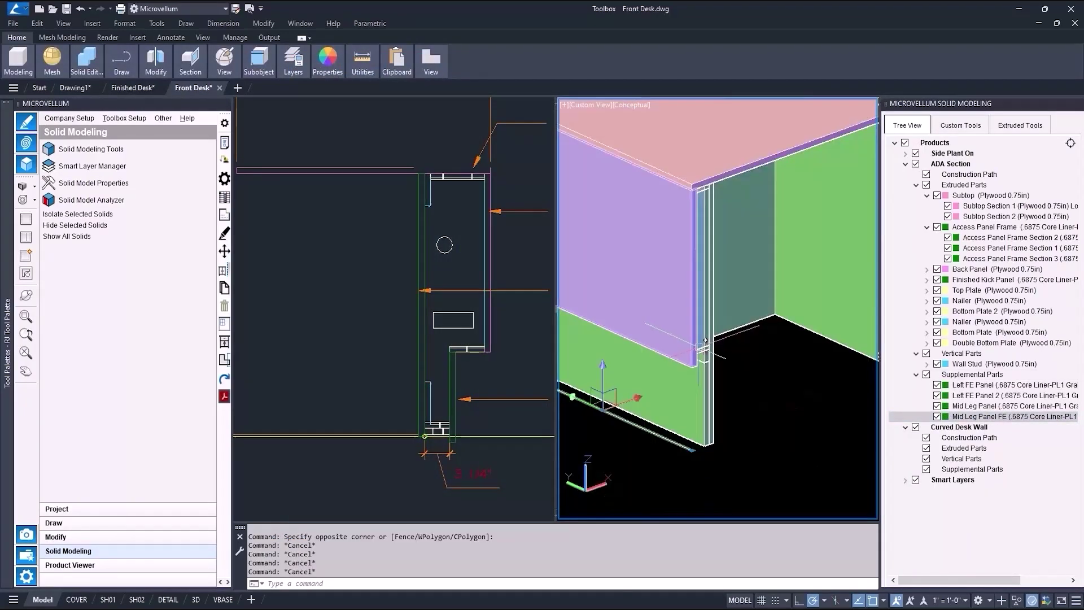
right_click(937, 151)
left_click(965, 168)
left_click(444, 133)
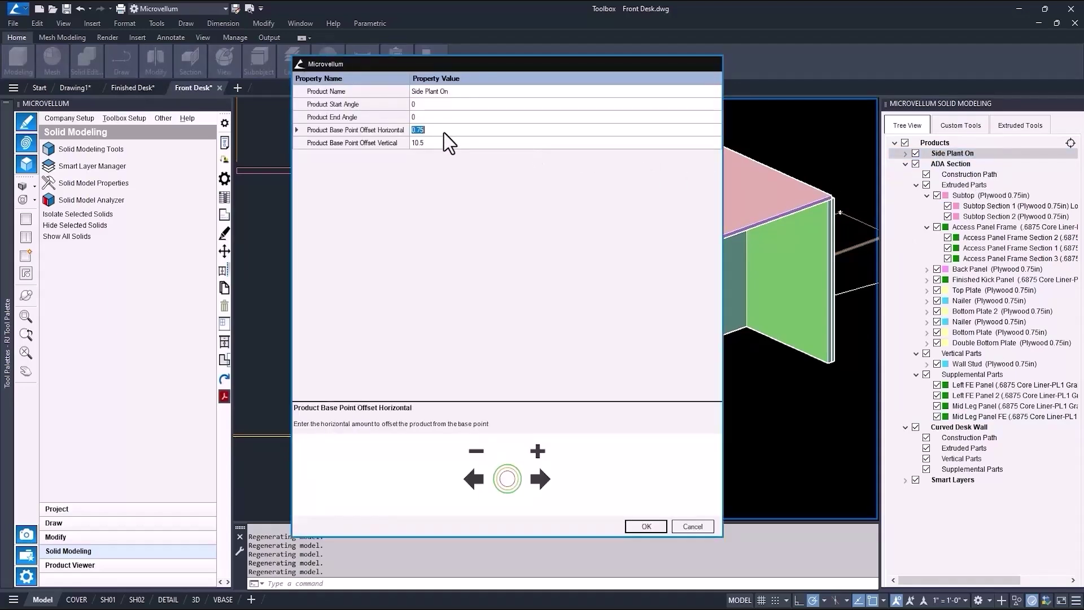
left_click(646, 525)
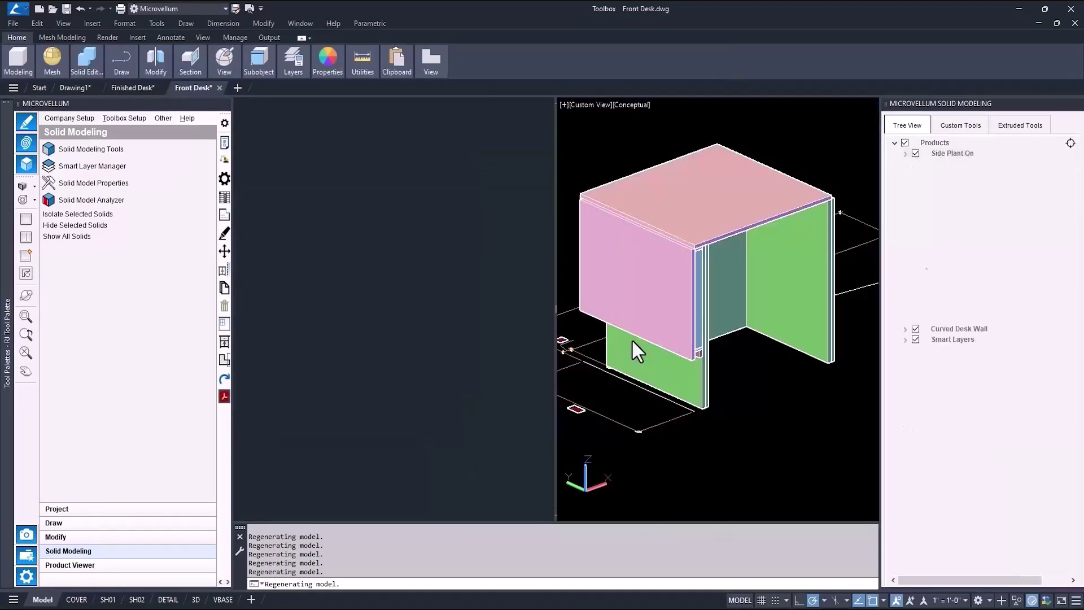
Hide the ADA Section so that the Side Plant On framing is exposed.
left_click(915, 164)
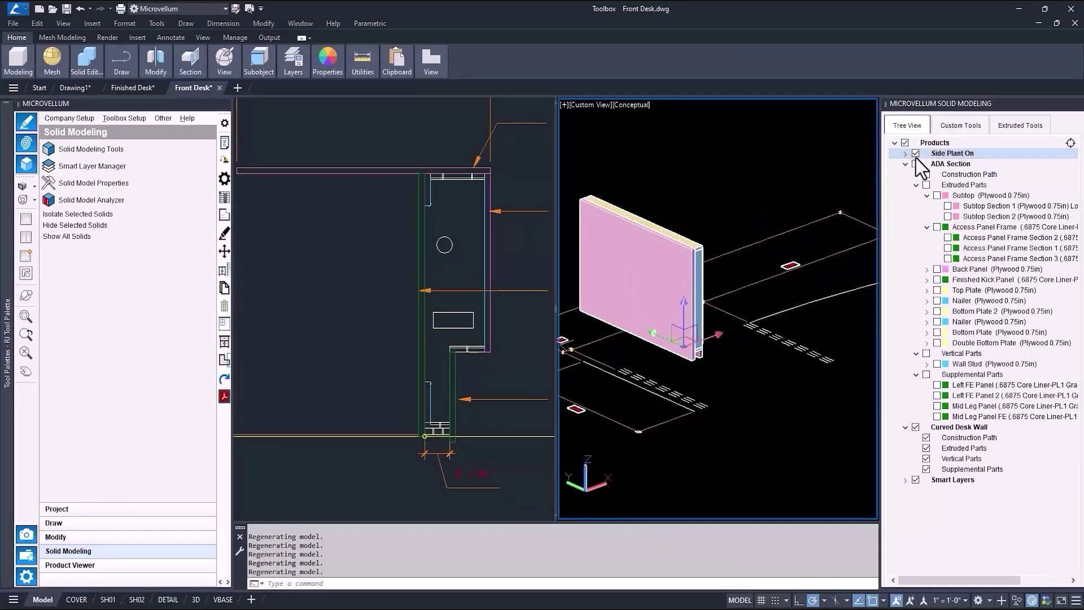
scroll(678, 282, "up", 4)
type("m")
key("Return")
left_click(690, 308)
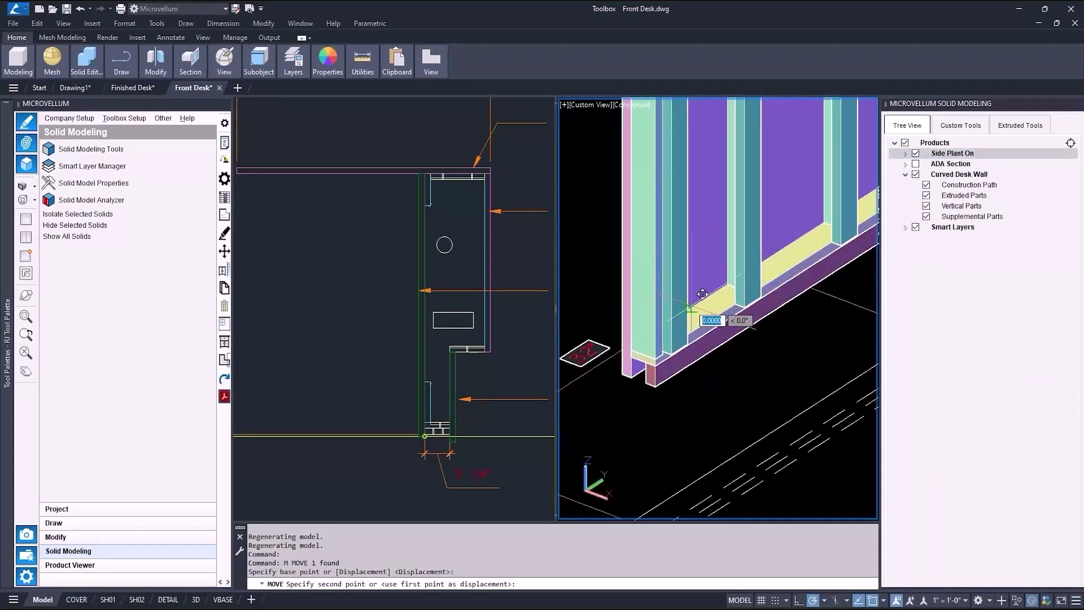
key("Escape")
key("Escape")
Move the Side Plant On product's four wall studs by .75 along the wall.
type("m")
key("Return")
left_click(677, 305)
left_click(748, 271)
middle_click_drag(790, 282, 678, 341)
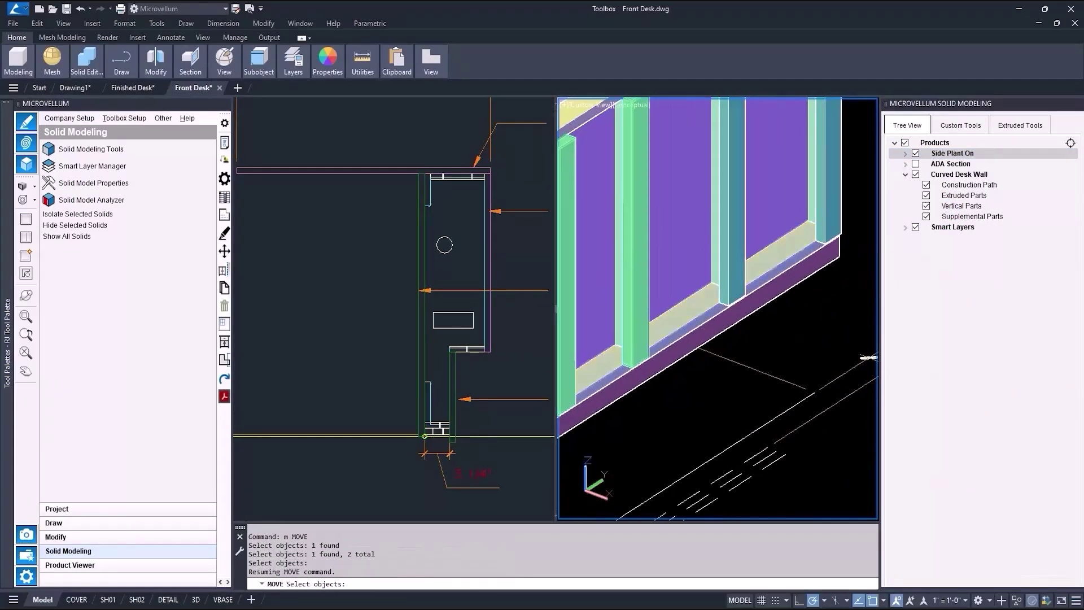
key("Return")
left_click(815, 299)
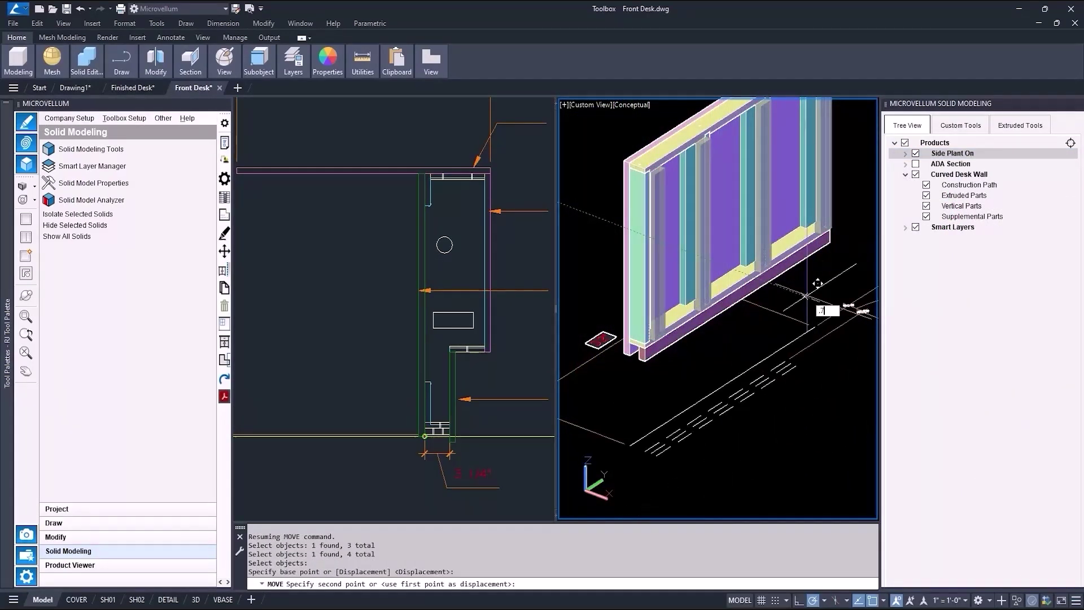
key("Return")
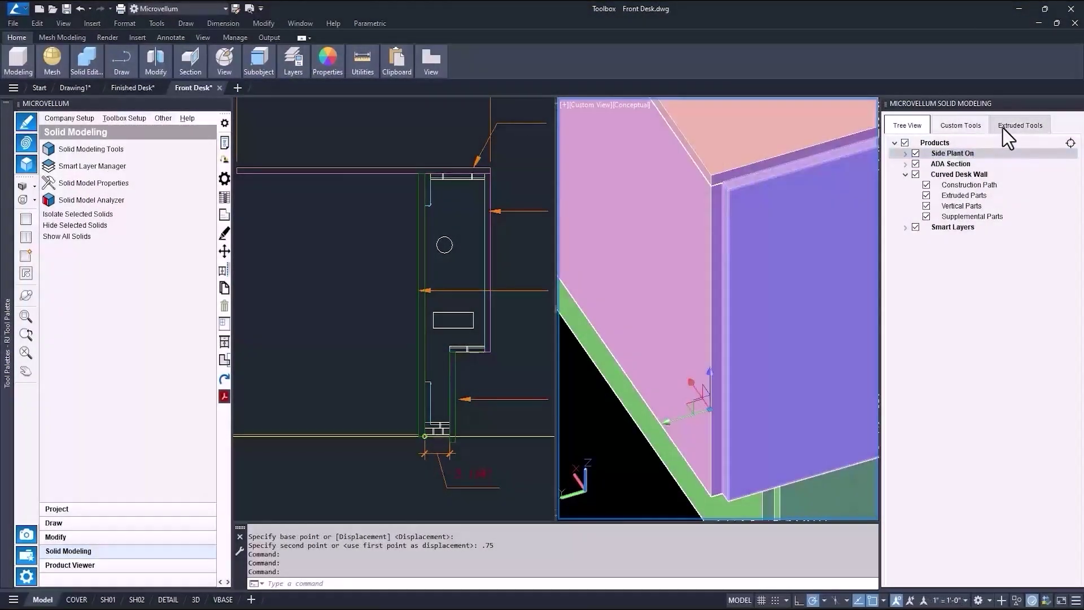
Stretch and lock the Side Plant On panel's end face to the outer corner at the ADA Section's back panel.
left_click(1003, 128)
left_click(1020, 360)
scroll(747, 405, "down", 3)
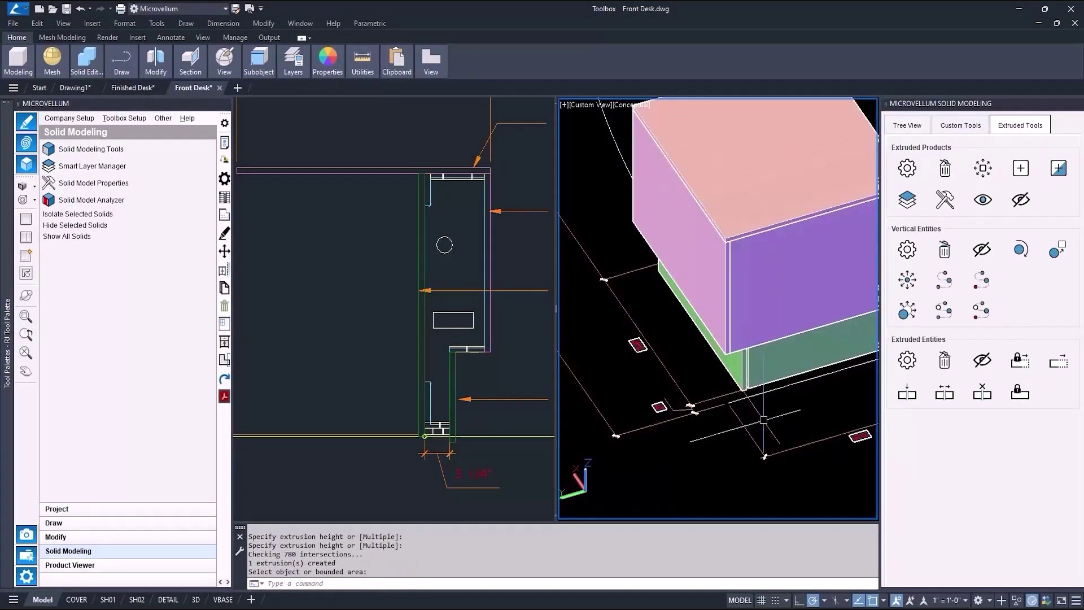
scroll(763, 420, "down", 5)
Hide the Side Plant On and ADA Section products, leaving only the ADA Section's Access Panel Frame displayed.
left_click(907, 126)
left_click(906, 174)
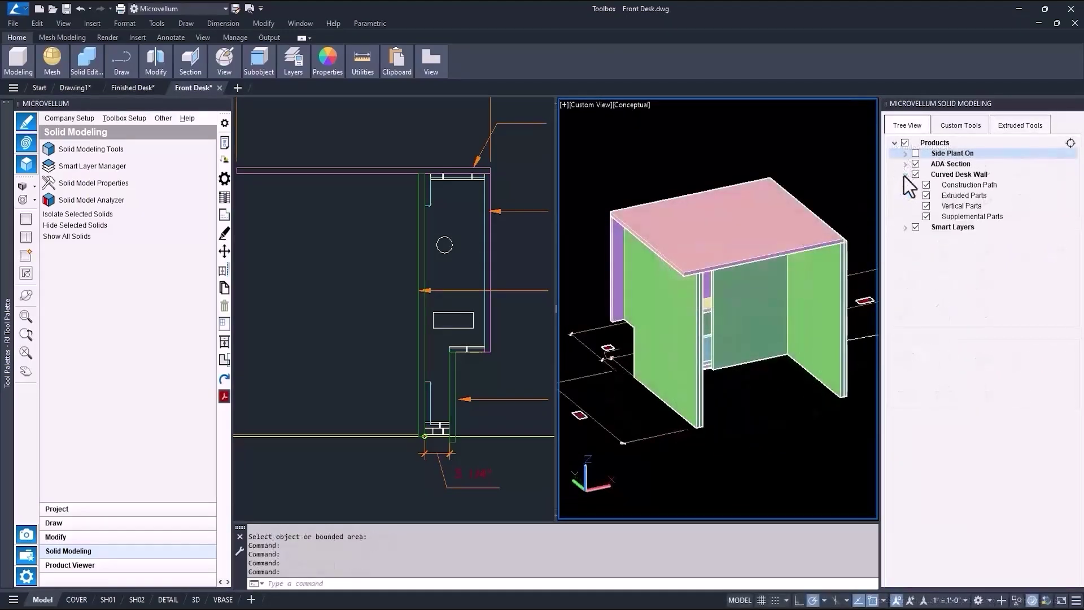
left_click(915, 164)
left_click(905, 163)
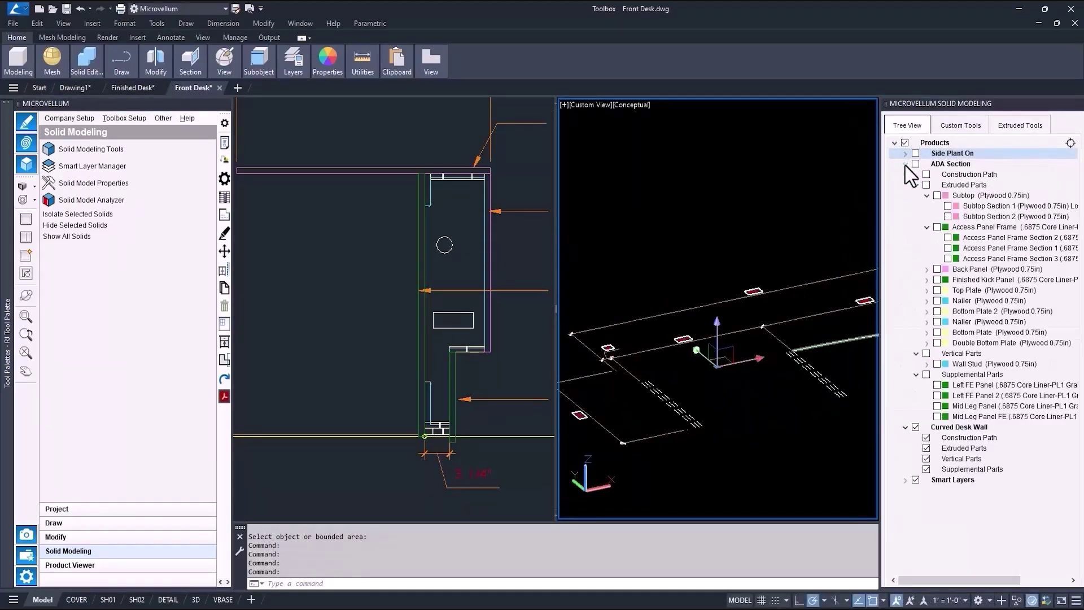
left_click(937, 227)
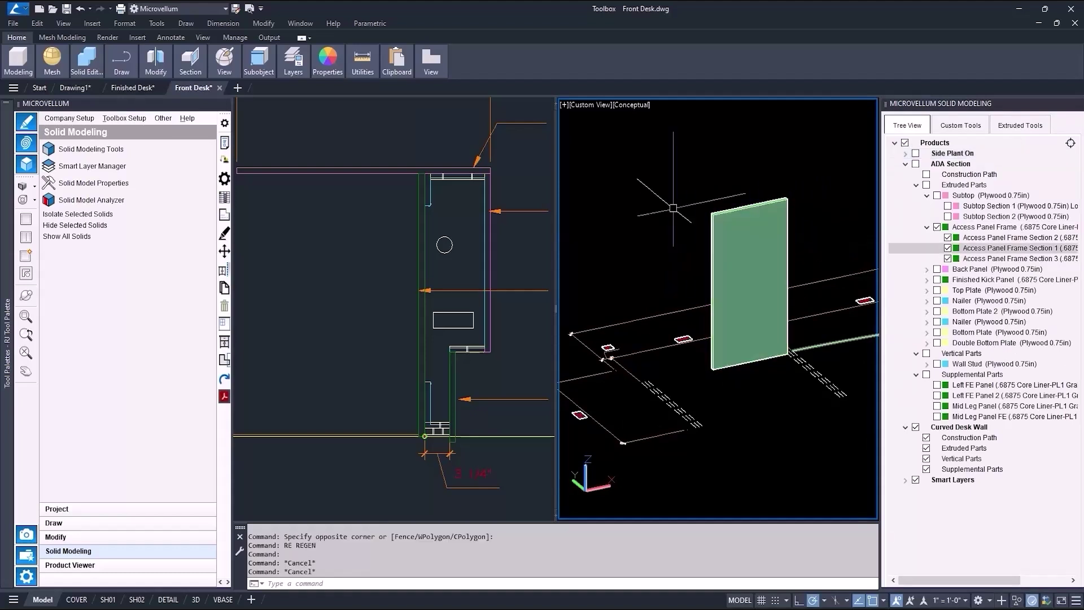
Align the UCS to the large front face of the Access Panel Frame.
scroll(754, 396, "up", 2)
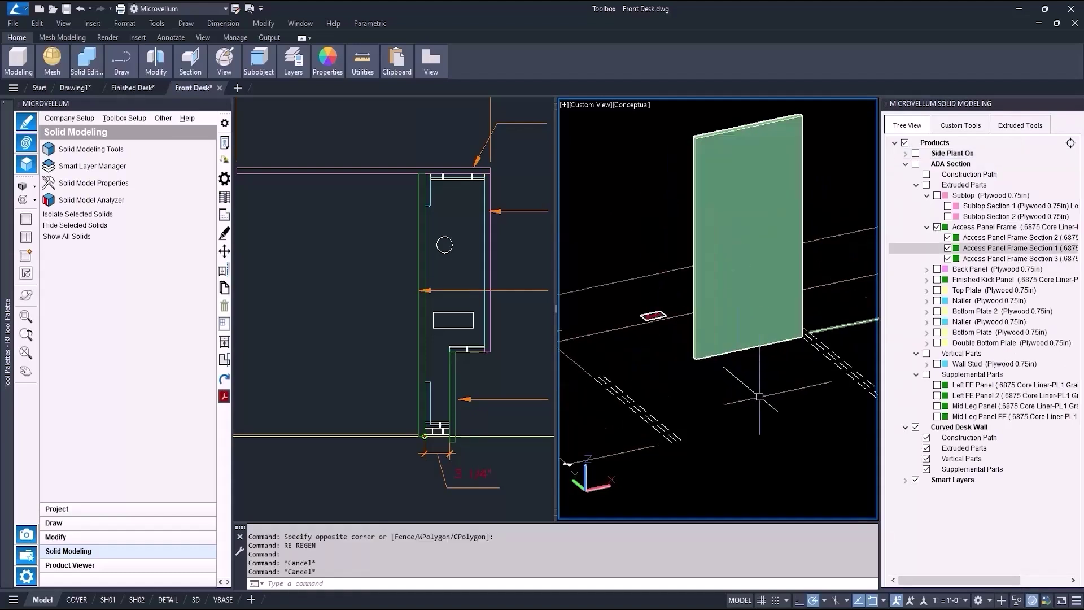
middle_click_drag(766, 398, 734, 454)
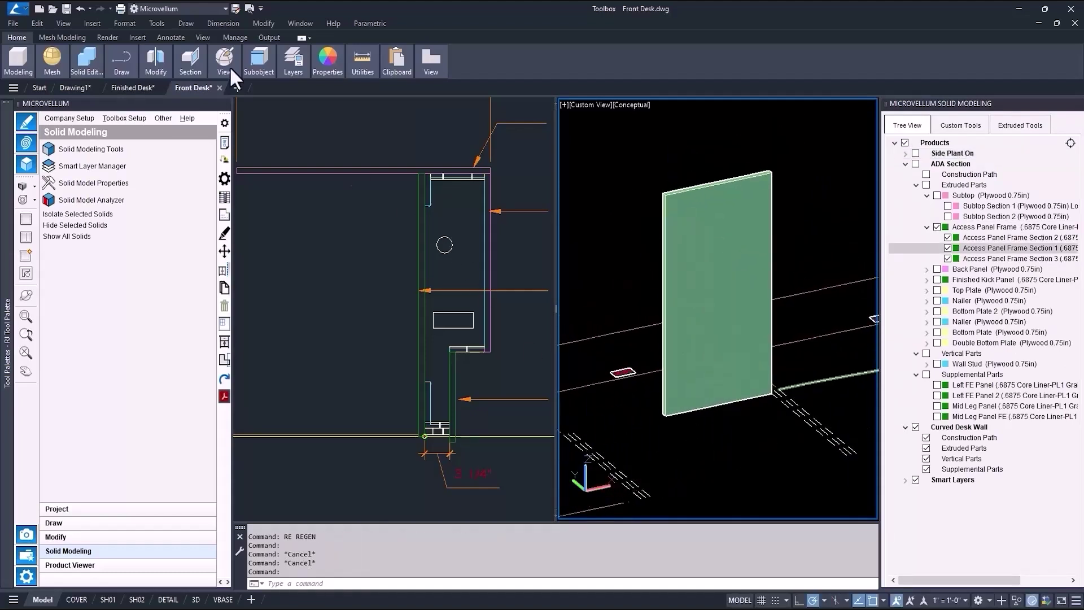
left_click(203, 37)
mouse_move(92, 59)
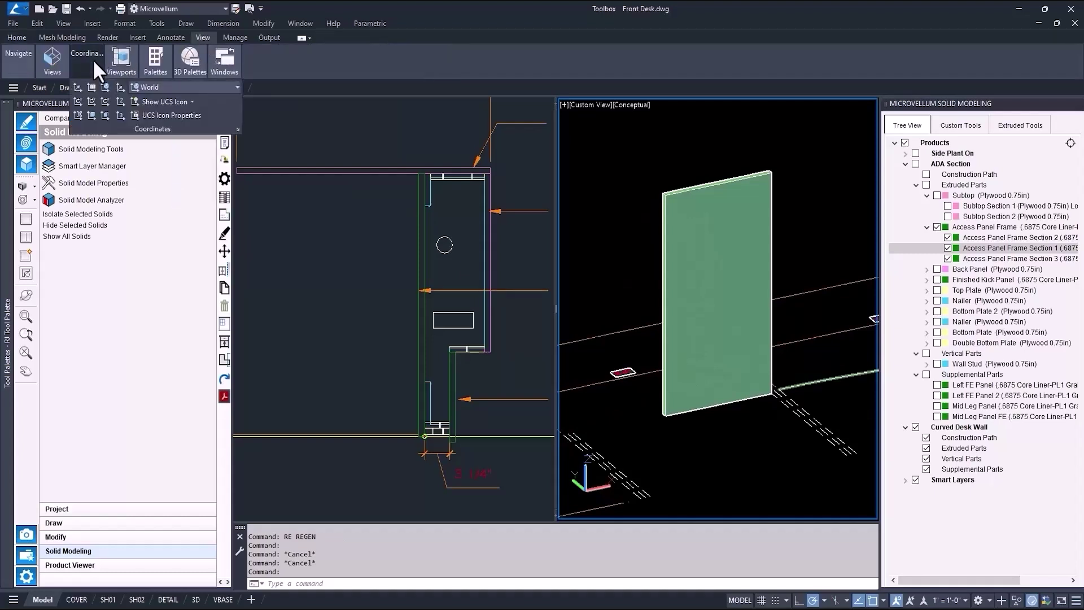
left_click(105, 114)
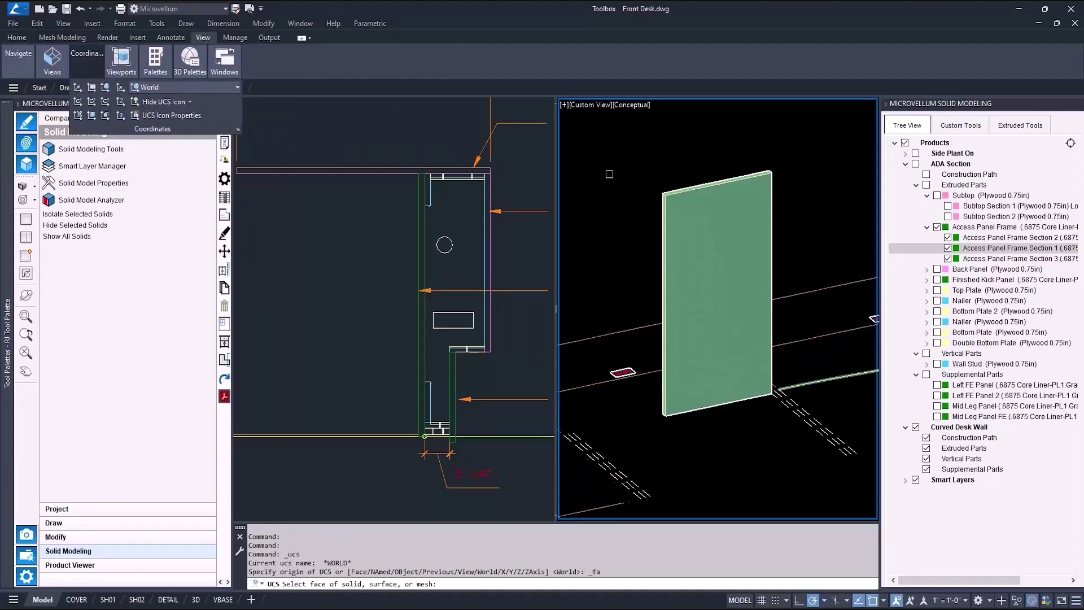
scroll(685, 202, "up", 5)
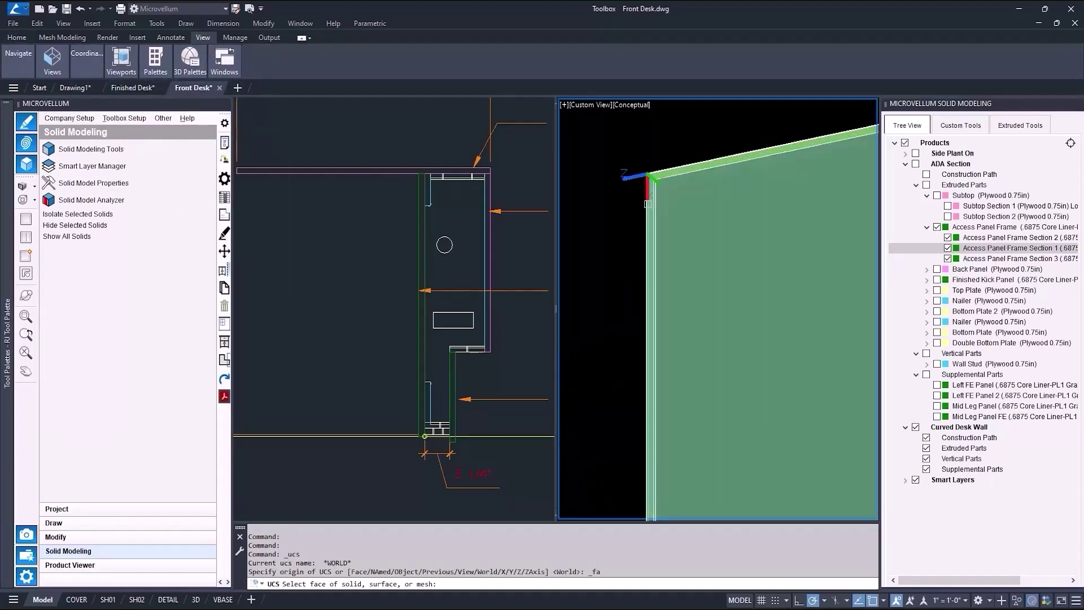
scroll(723, 249, "down", 2)
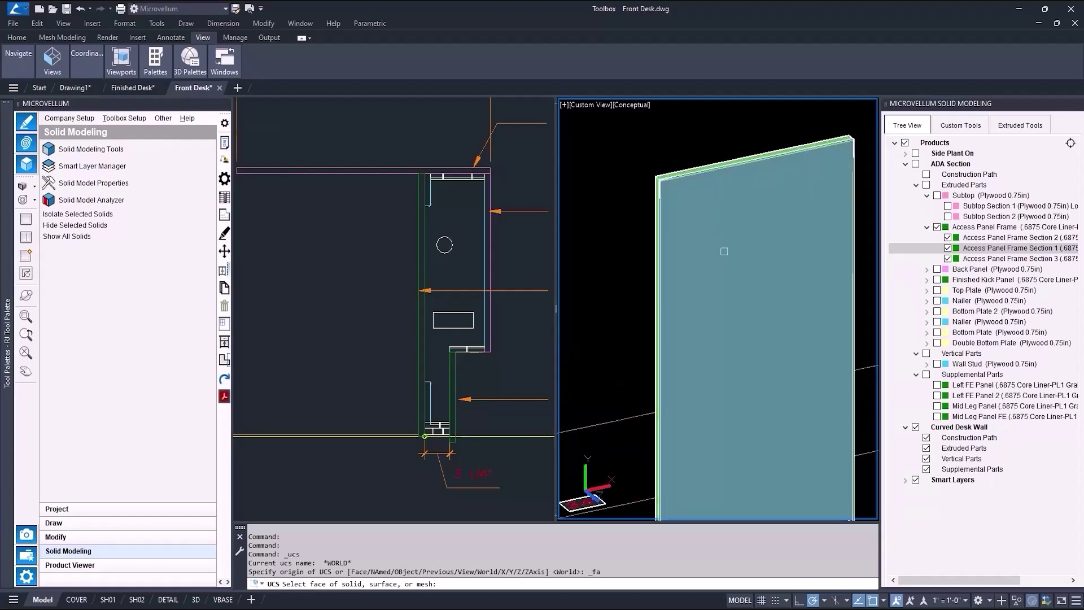
left_click(724, 251)
key("Return")
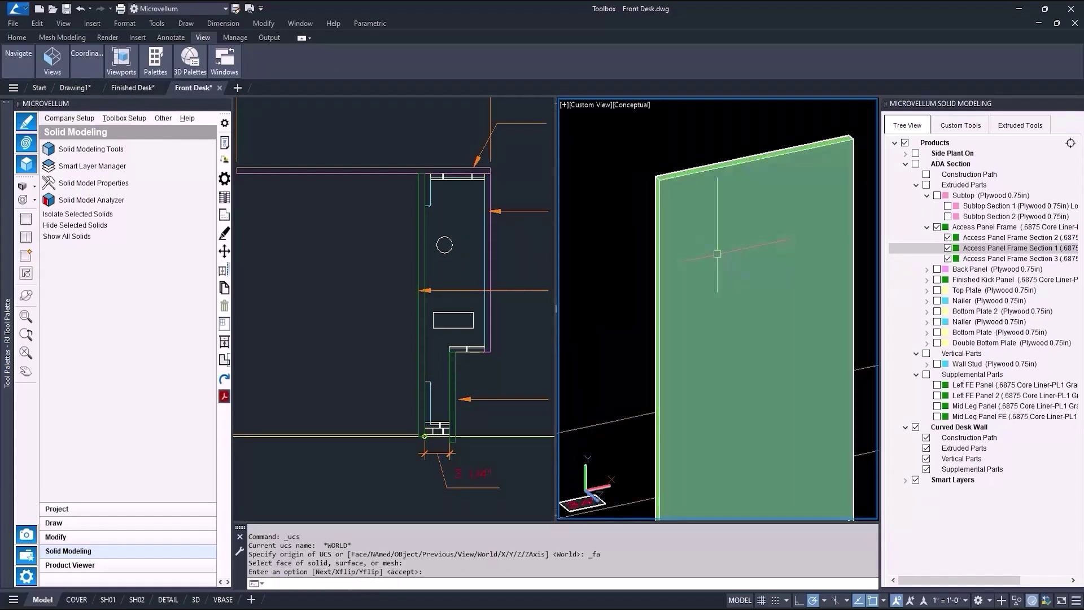
Draw a rectangle on the frame's face, offset it 4 inward, and Presspull the inner area through to cut the opening.
scroll(717, 254, "down", 2)
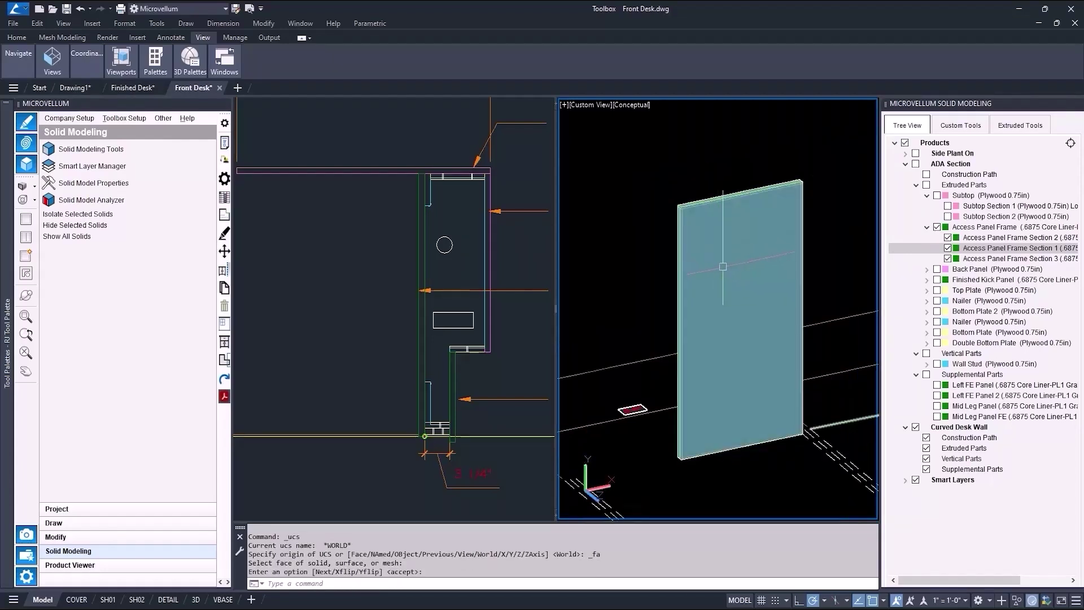
type("rec")
key("Return")
left_click(680, 208)
scroll(699, 247, "down", 2)
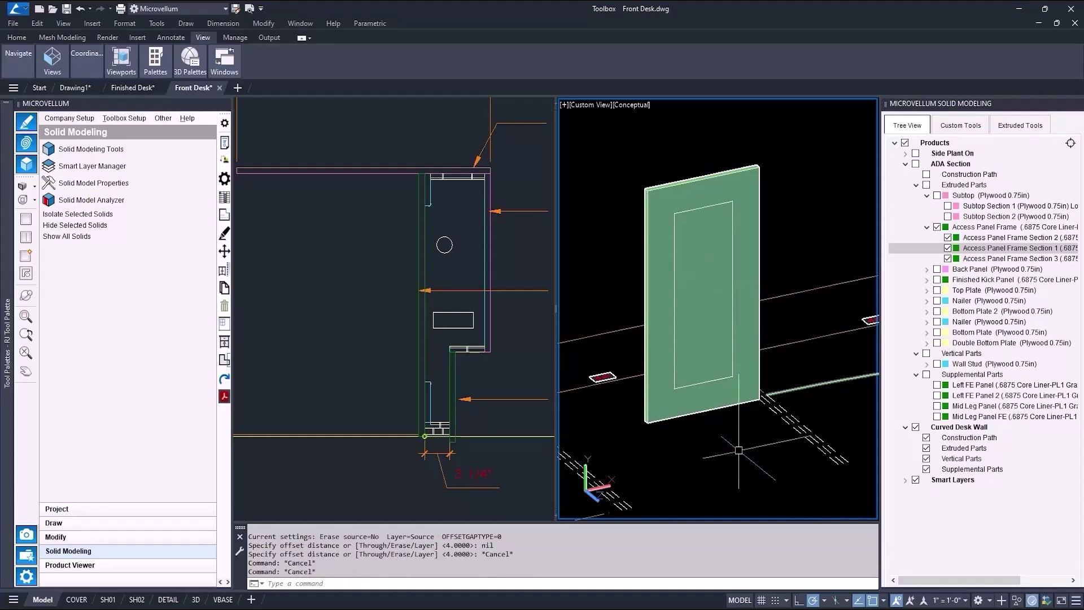
key("Return")
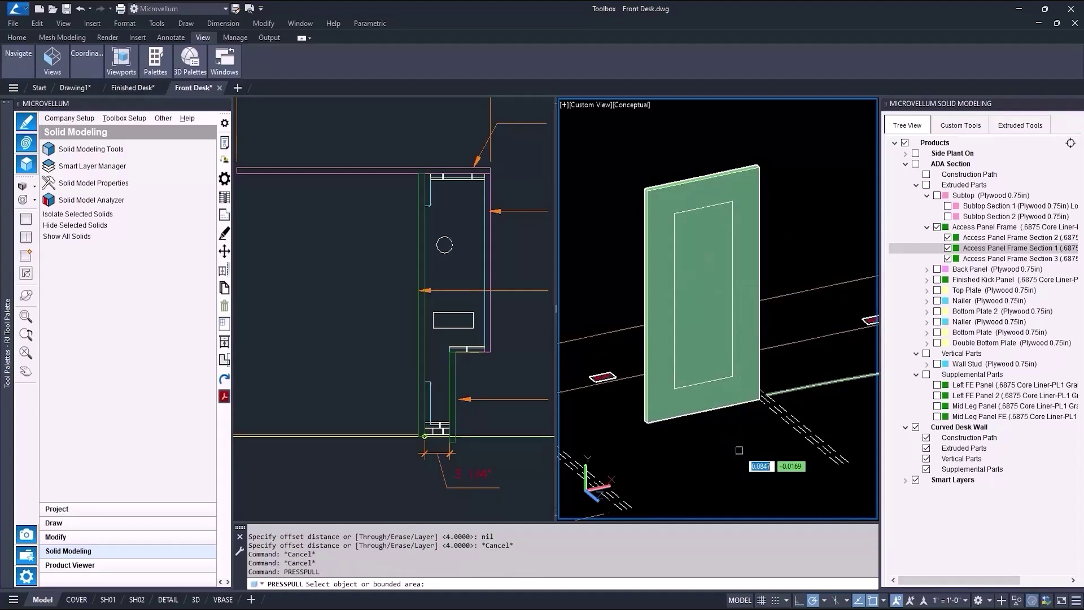
left_click(686, 262)
left_click(621, 215)
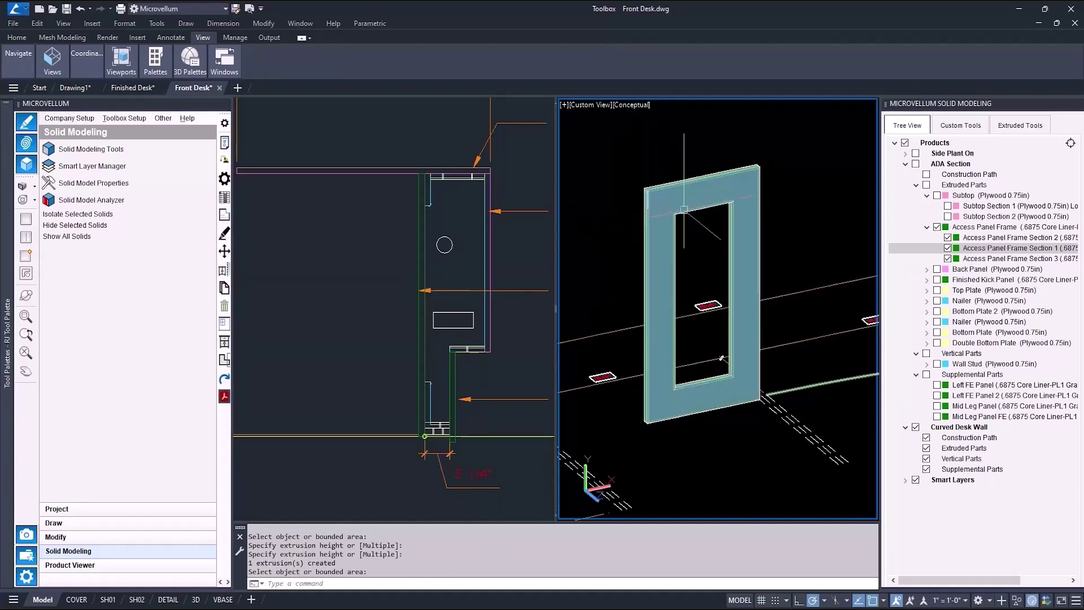
Set Part Locked to True for Access Panel Frame Section 1.
double_click(967, 247)
left_click(403, 132)
left_click(404, 134)
left_click(402, 146)
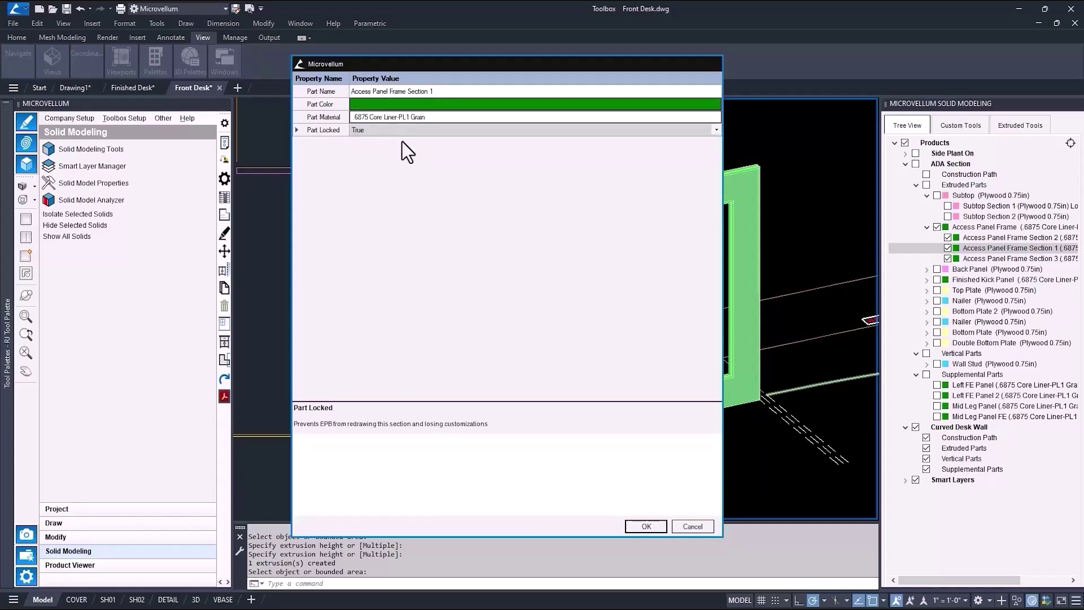
left_click(647, 525)
left_click(633, 339)
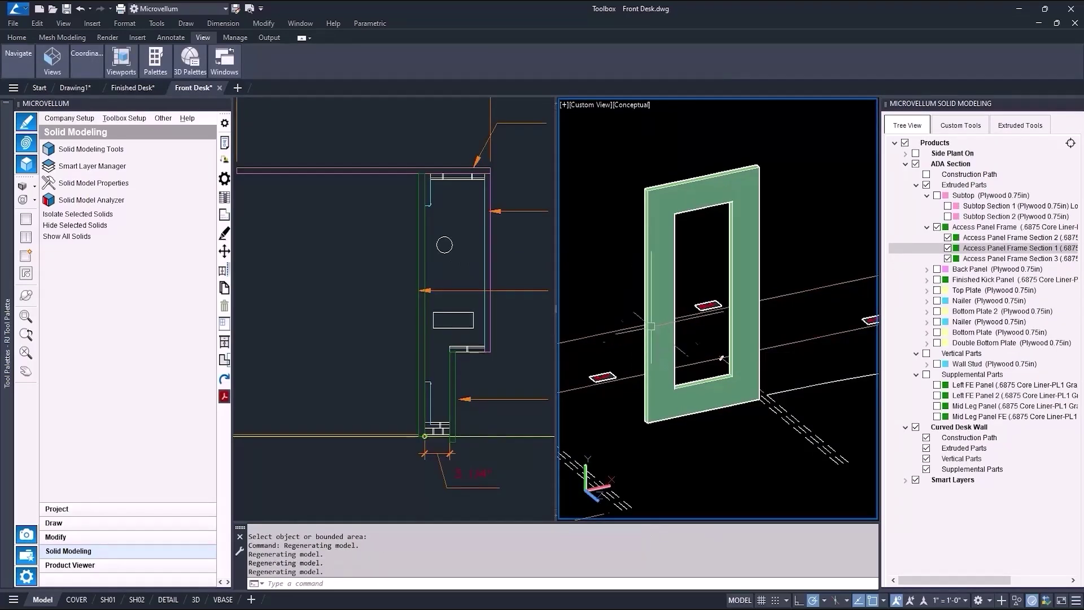
Offset the opening's rectangular outline .125 inward.
scroll(722, 172, "up", 3)
key("Escape")
type("o")
key("space")
type(".125")
key("Return")
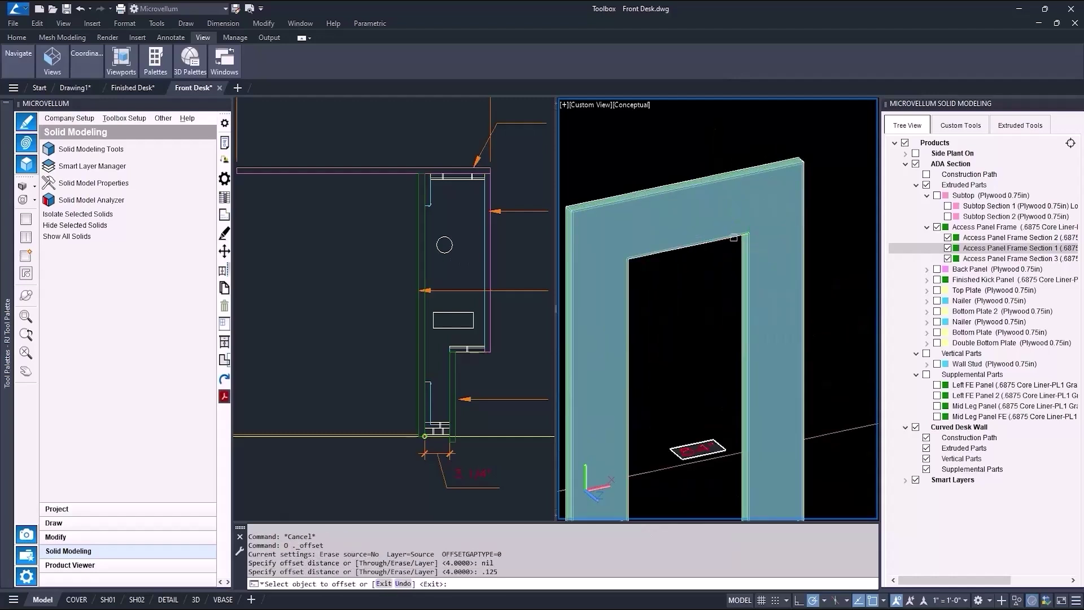
left_click(725, 241)
left_click(734, 248)
key("Return")
scroll(742, 238, "up", 6)
scroll(742, 239, "up", 2)
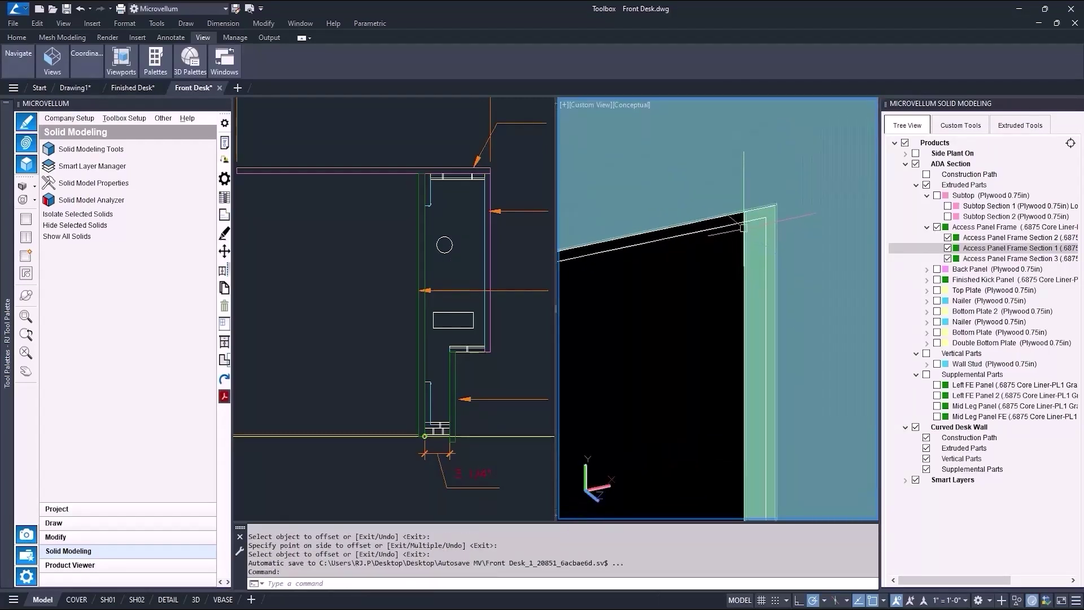
Fillet the corners of the offset outline with a .5 radius.
type("f")
key("Return")
type("r")
key("Return")
type(".5")
key("Return")
left_click(717, 228)
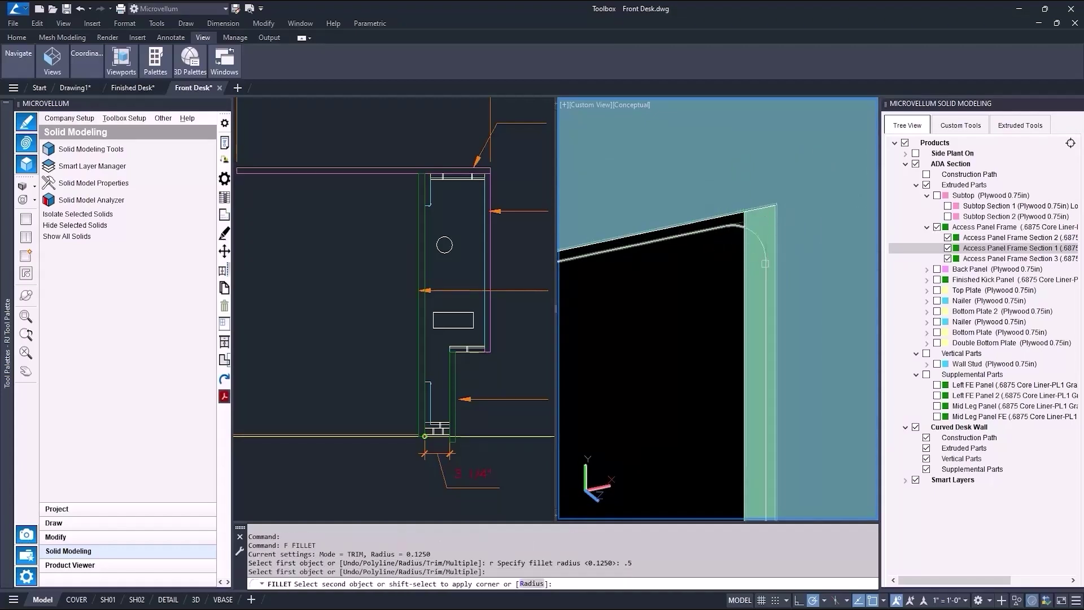
left_click(765, 264)
scroll(764, 244, "down", 4)
key("space")
scroll(685, 277, "up", 4)
left_click(696, 264)
left_click(704, 265)
scroll(734, 257, "down", 5)
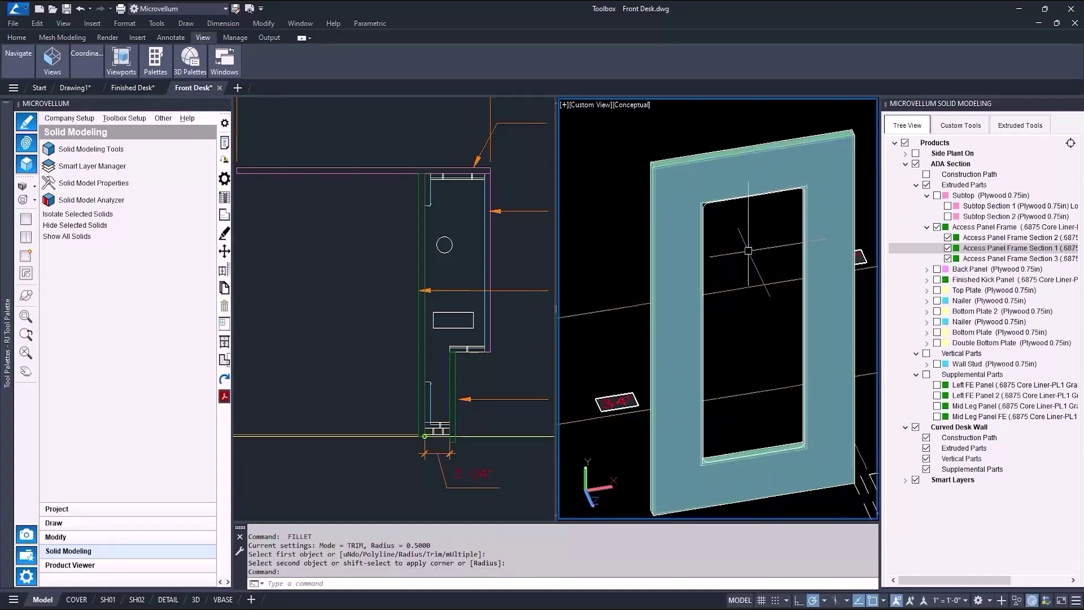
Presspull the filleted outline .75 to form the access panel solid.
type("press")
key("Return")
scroll(717, 226, "up", 5)
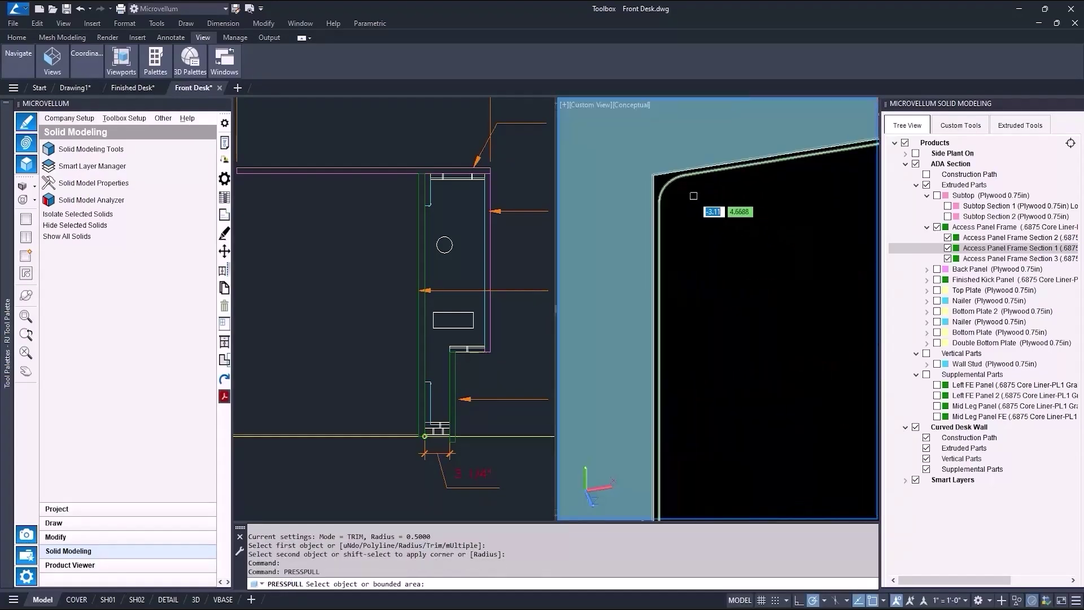
left_click(677, 185)
scroll(706, 230, "down", 5)
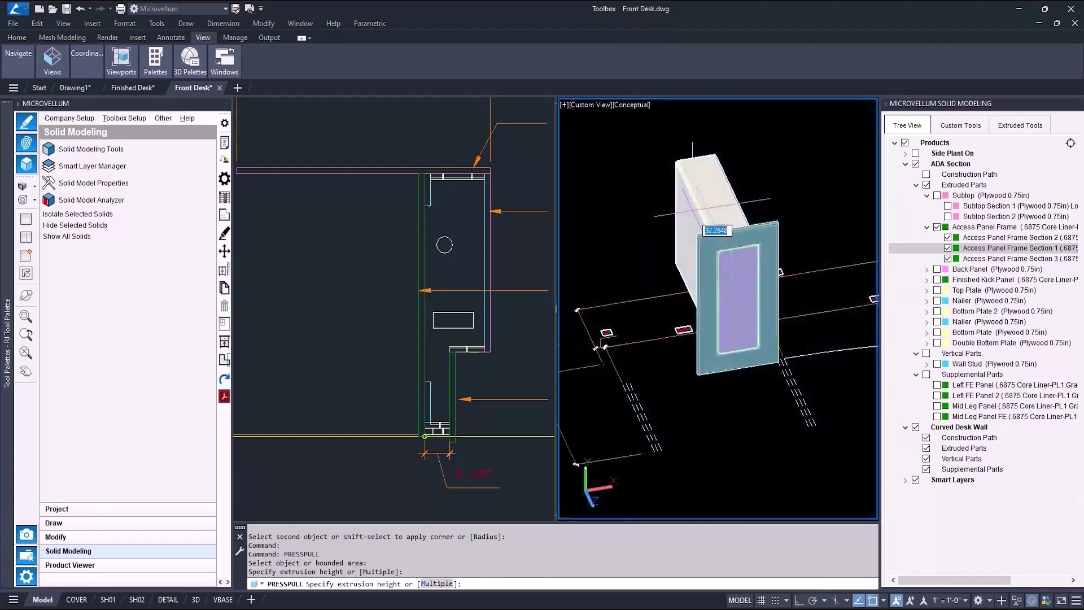
key("Return")
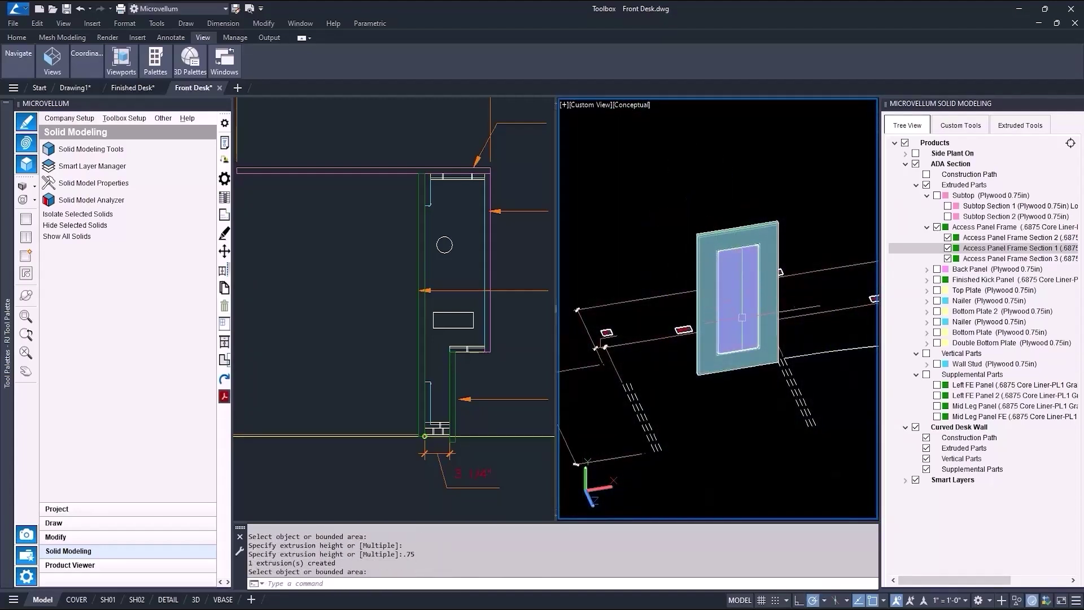
Add the new solid to the ADA Section's Supplemental Parts as Access Panel in .6875 Core Liner-PL1 Grain.
left_click(977, 374)
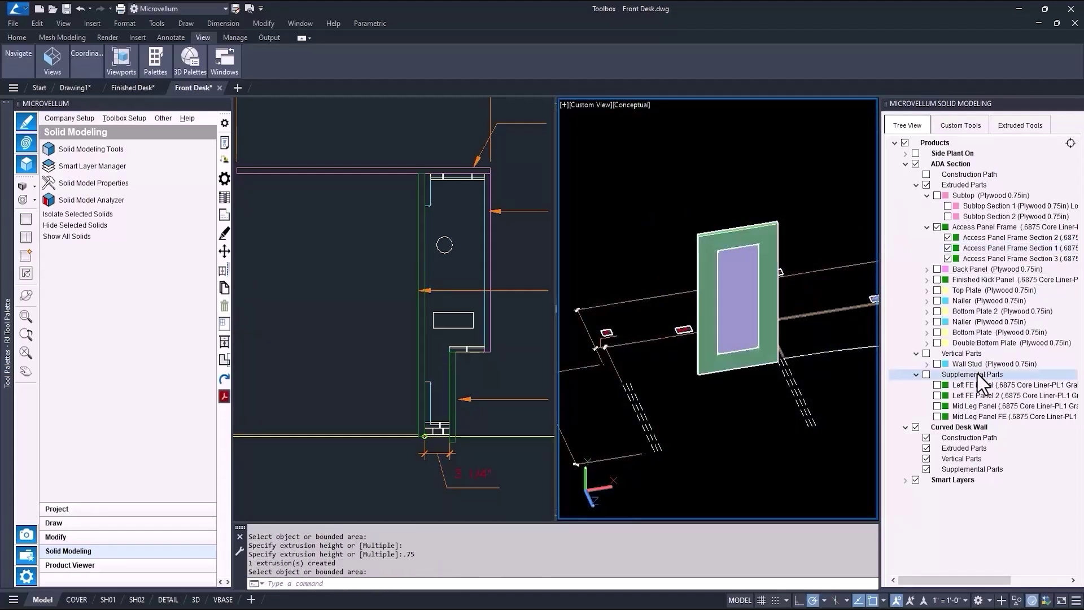
left_click(1005, 380)
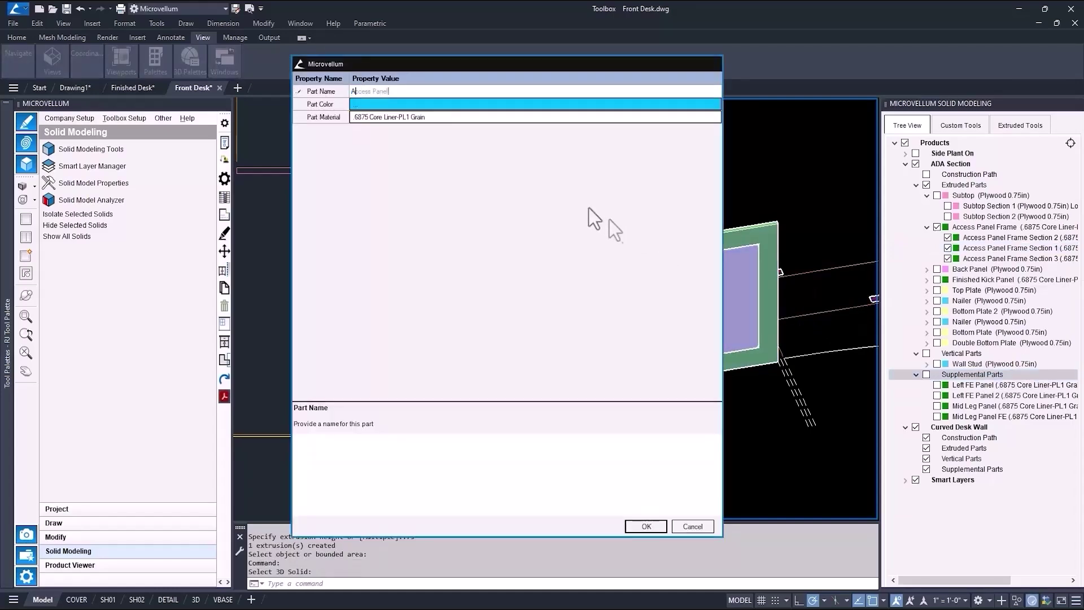
type("Access Panel")
left_click(646, 526)
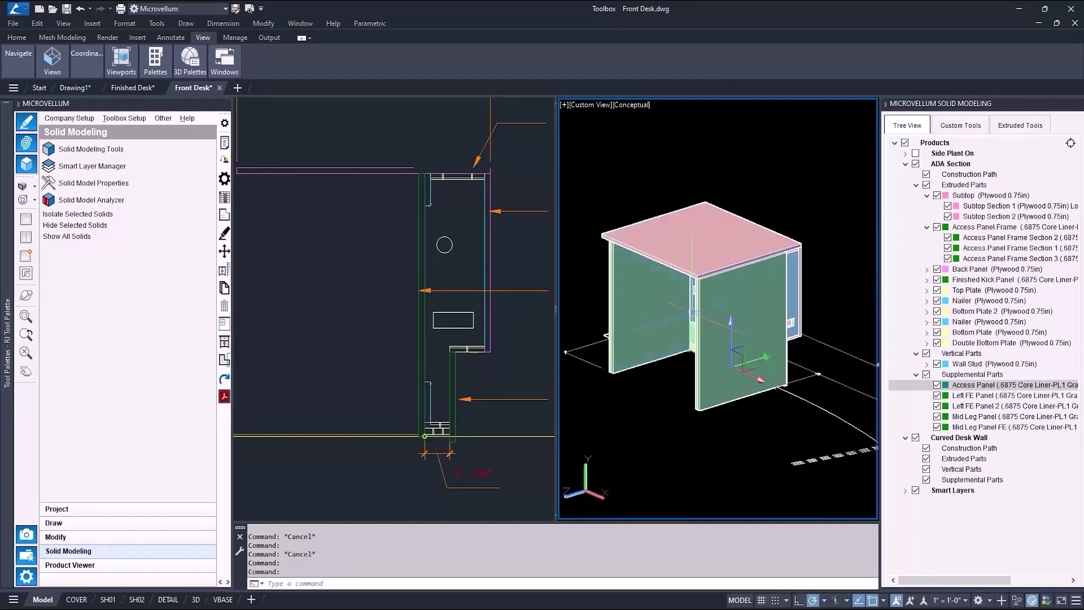
Presspull the wall stud's round hole through the adjacent side panel of the ADA Section.
scroll(704, 305, "up", 5)
middle_click_drag(703, 304, 719, 308, "shift")
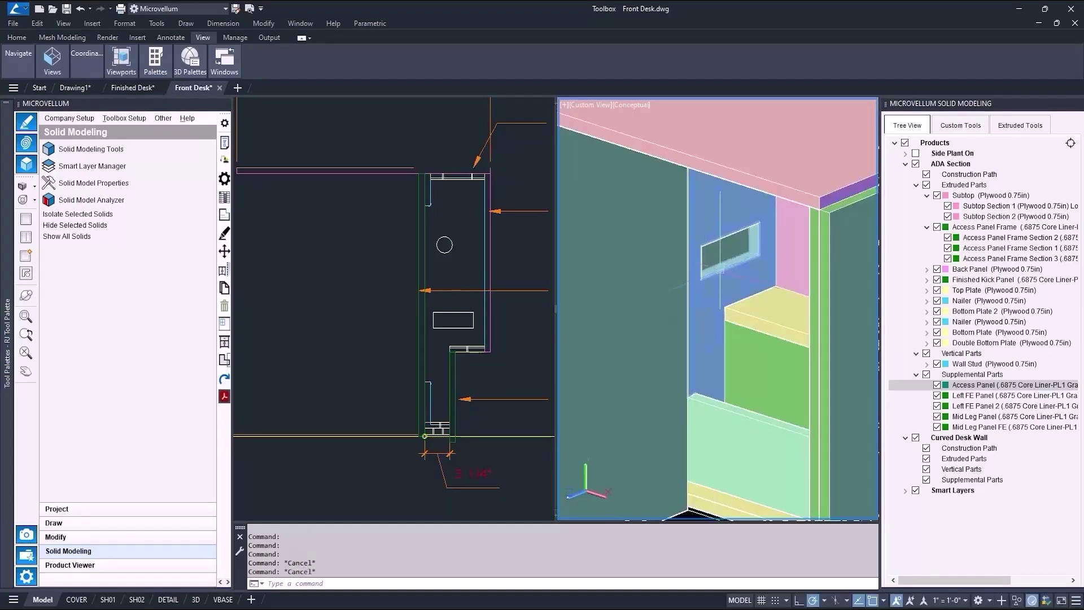
middle_click_drag(720, 270, 739, 368, "shift")
scroll(739, 367, "up", 5)
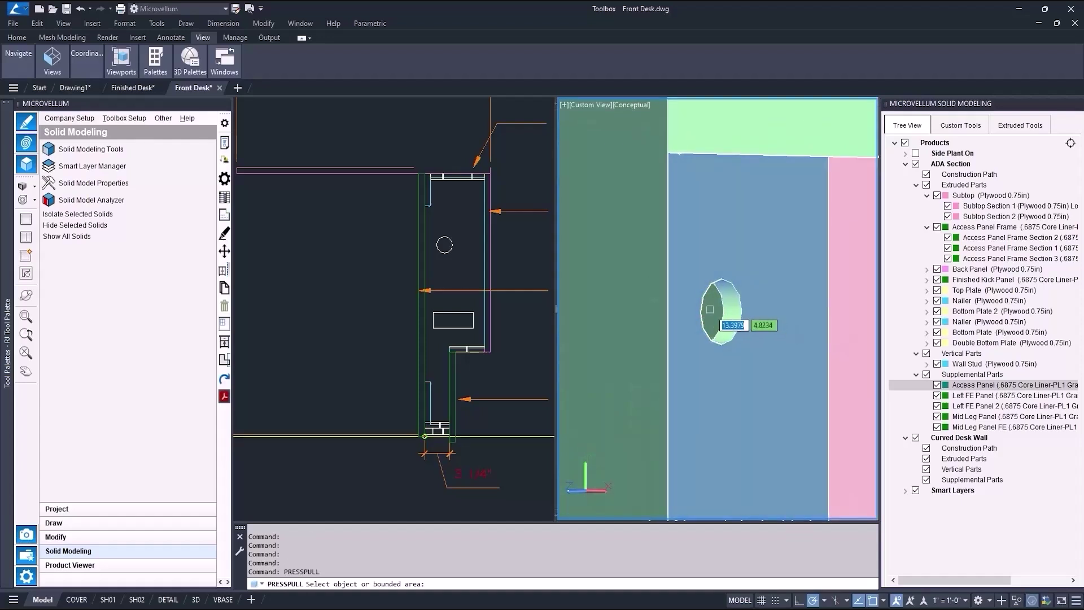
left_click(710, 310)
scroll(710, 310, "down", 5)
left_click(618, 303)
Presspull the wall stud's rectangular cutout through the same side panel of the ADA Section.
scroll(698, 336, "up", 6)
left_click(749, 359)
scroll(741, 357, "down", 4)
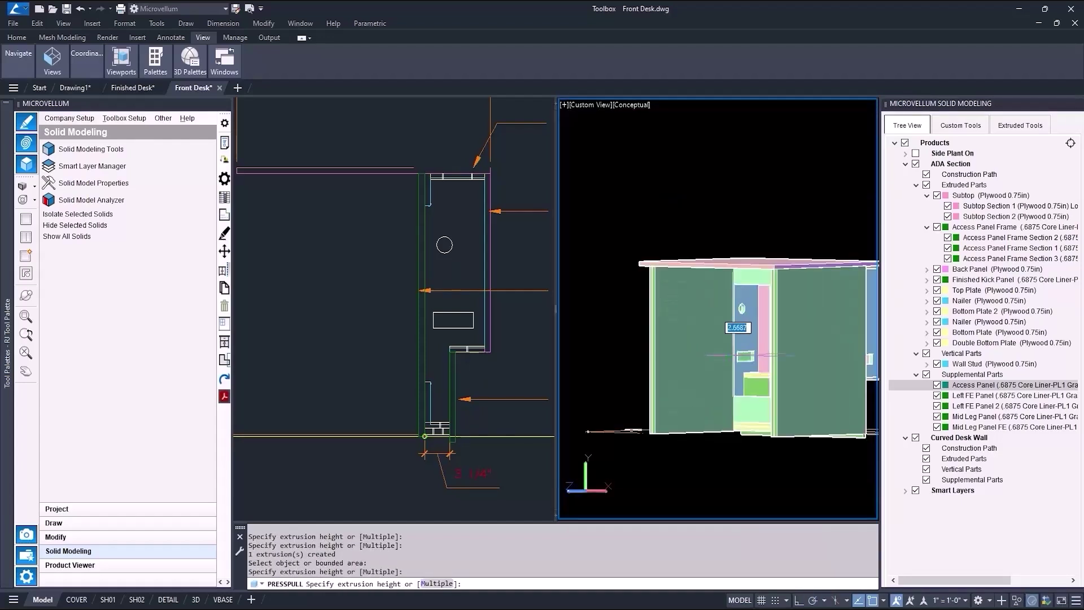
left_click(591, 335)
key("Return")
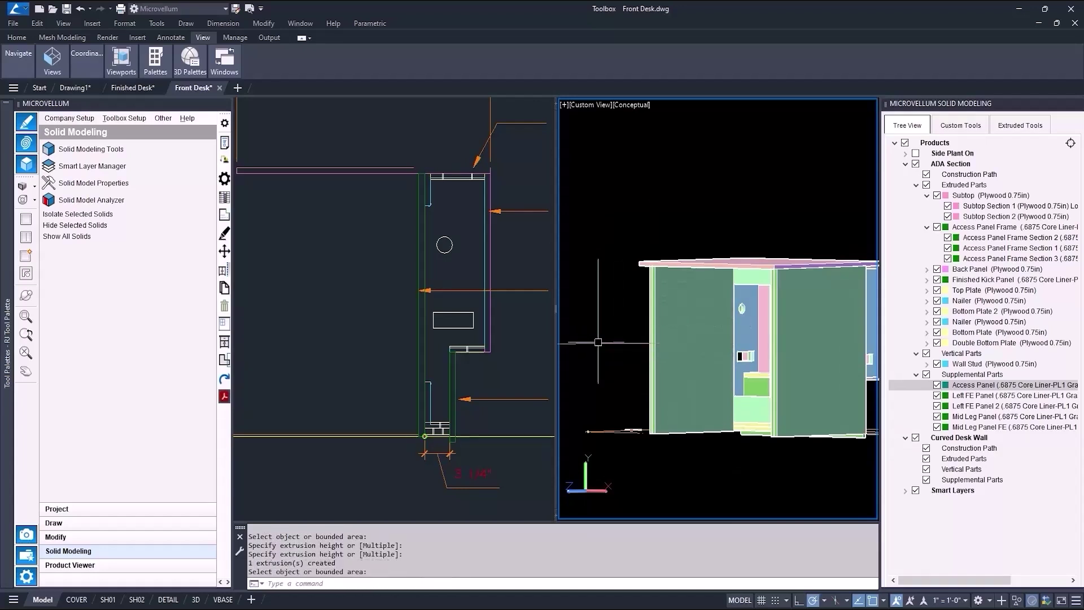
middle_click_drag(598, 342, 646, 371, "shift")
middle_click_drag(711, 322, 814, 338, "shift")
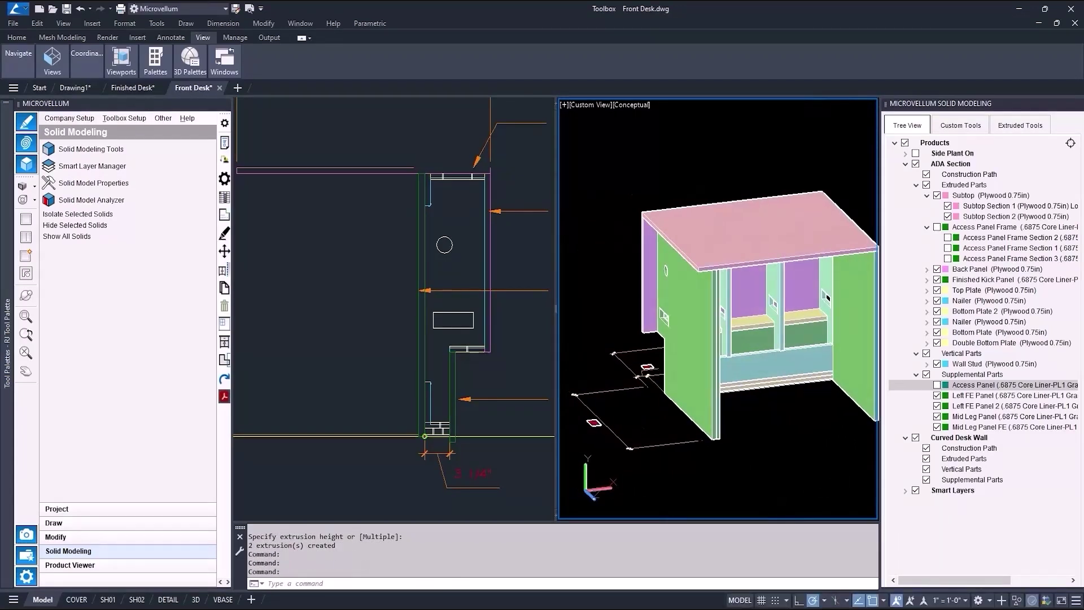